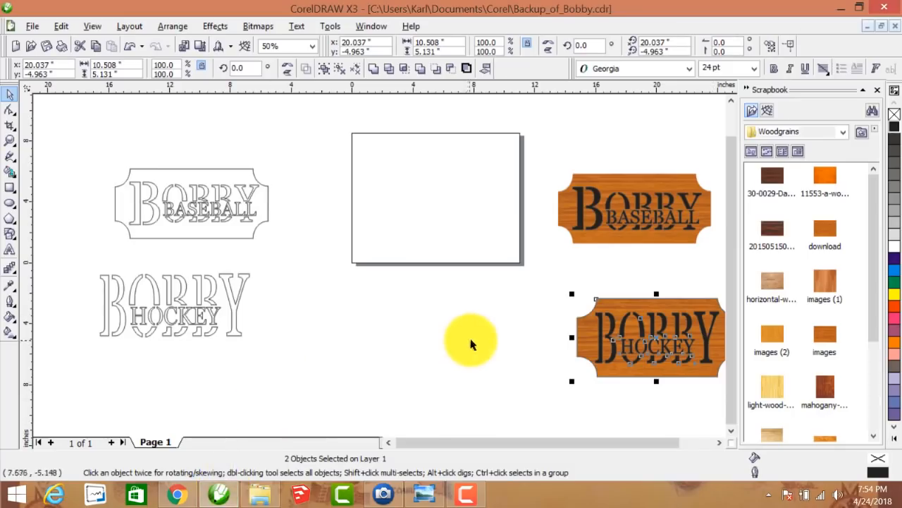
pyautogui.click(336, 309)
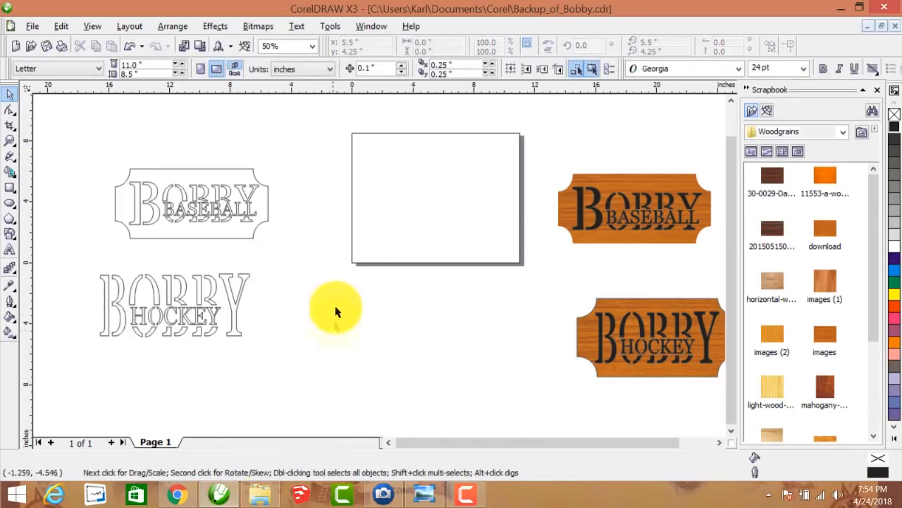
pyautogui.click(670, 346)
pyautogui.click(563, 384)
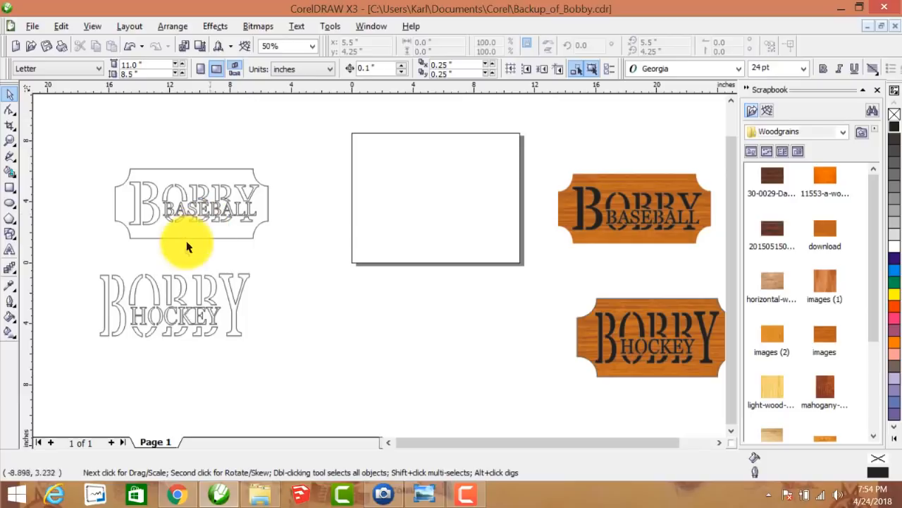
# Step: Add the artistic text "BOBBY" in Georgia on the page and enlarge it to about 9.95 inches wide, nearly filling the page width
pyautogui.click(10, 251)
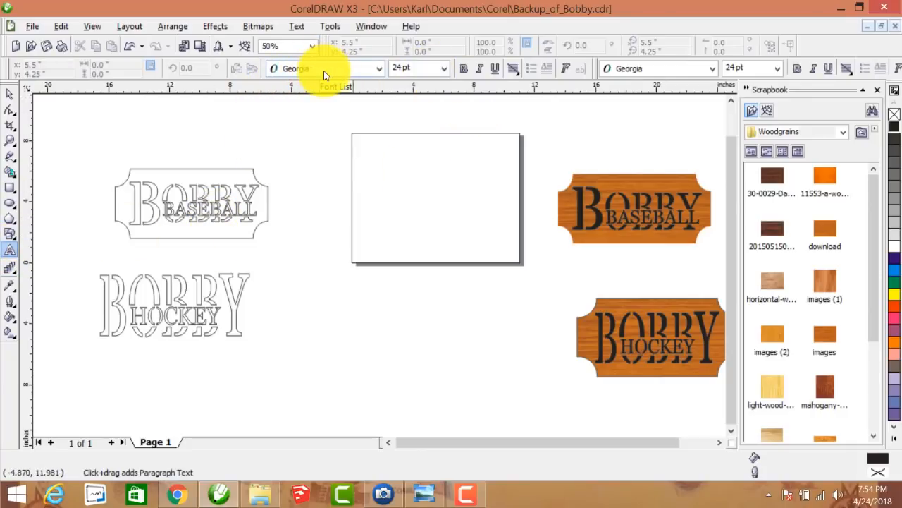
pyautogui.click(398, 192)
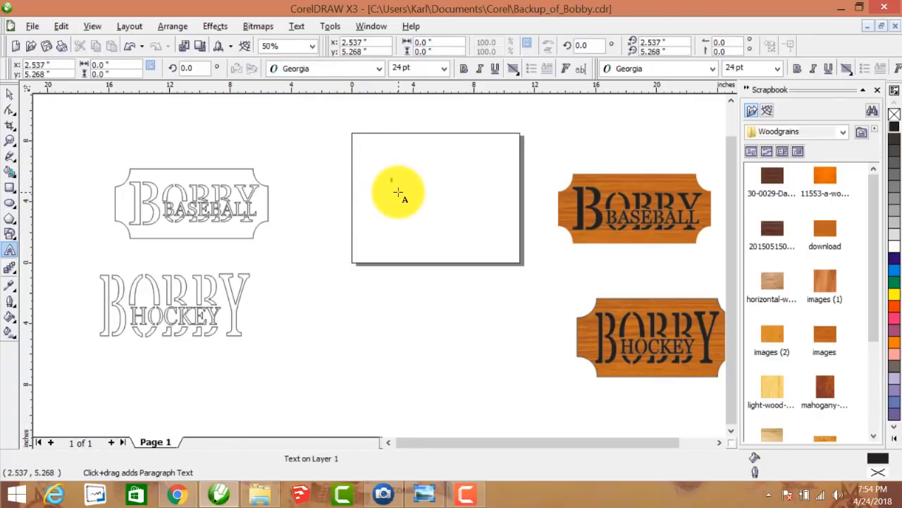
pyautogui.write('B')
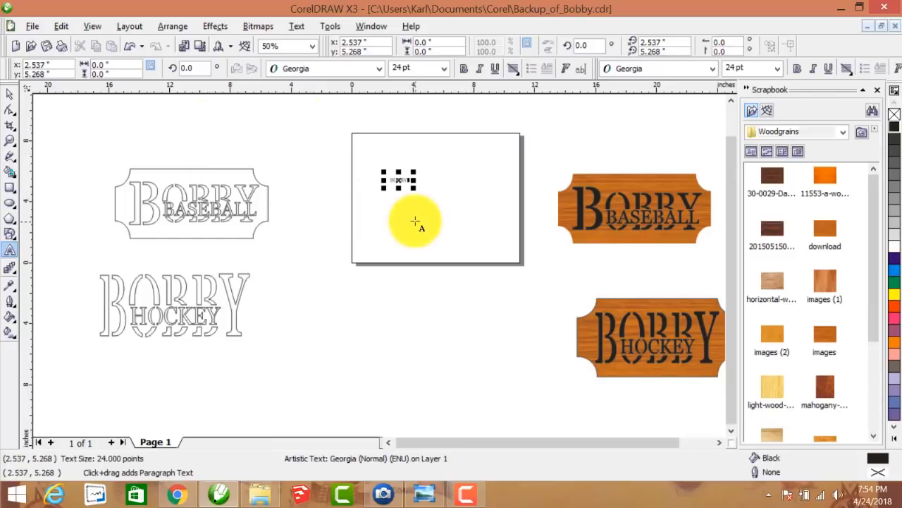
pyautogui.moveTo(415, 188); pyautogui.dragTo(483, 242)
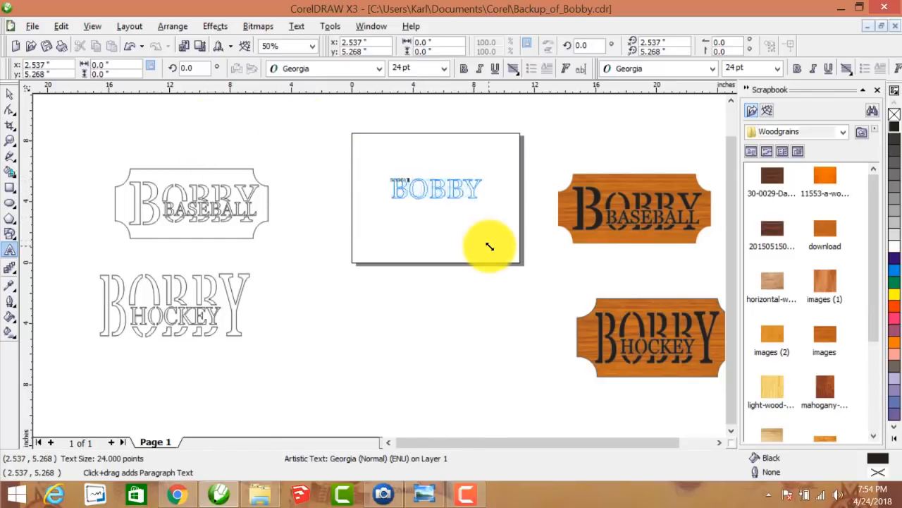
pyautogui.moveTo(379, 211); pyautogui.dragTo(358, 218)
pyautogui.moveTo(511, 161); pyautogui.dragTo(525, 148)
pyautogui.click(445, 263)
# Step: Break the BOBBY artistic text apart into separate letters
pyautogui.scroll(2, 465, 181)
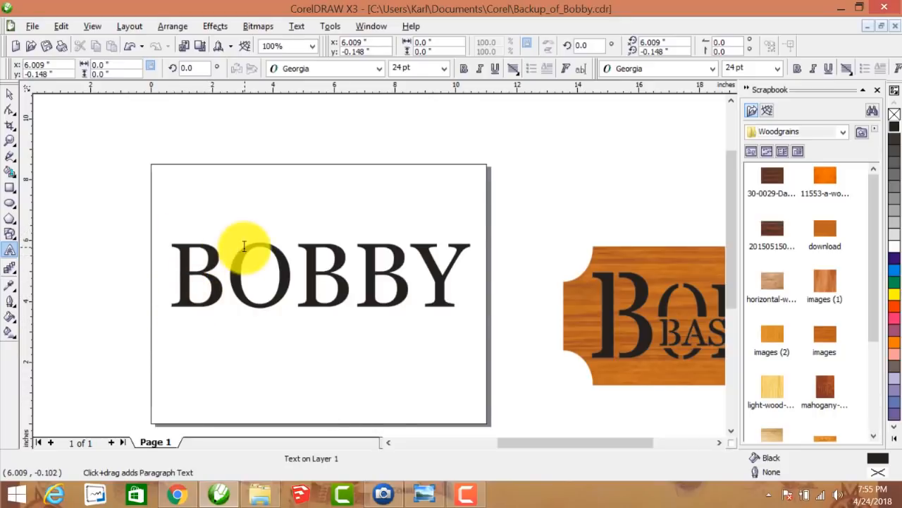
pyautogui.scroll(-2, 484, 280)
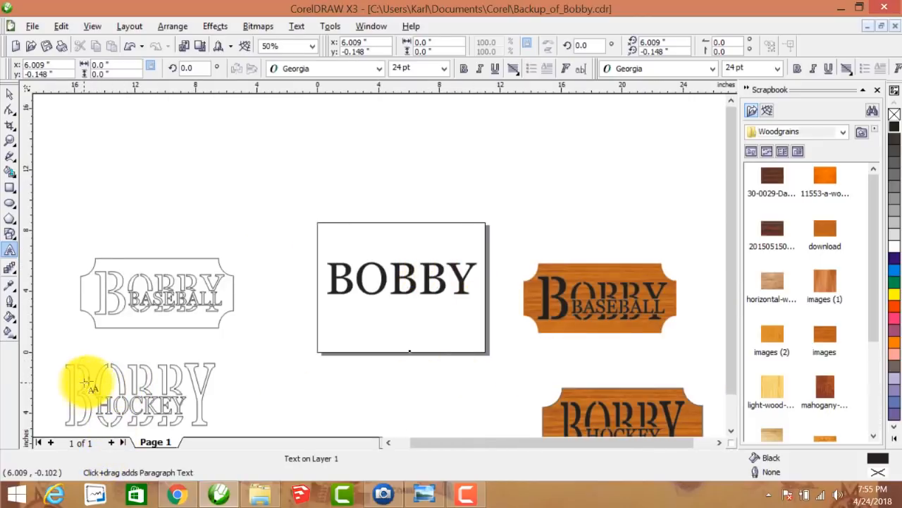
pyautogui.scroll(2, 373, 282)
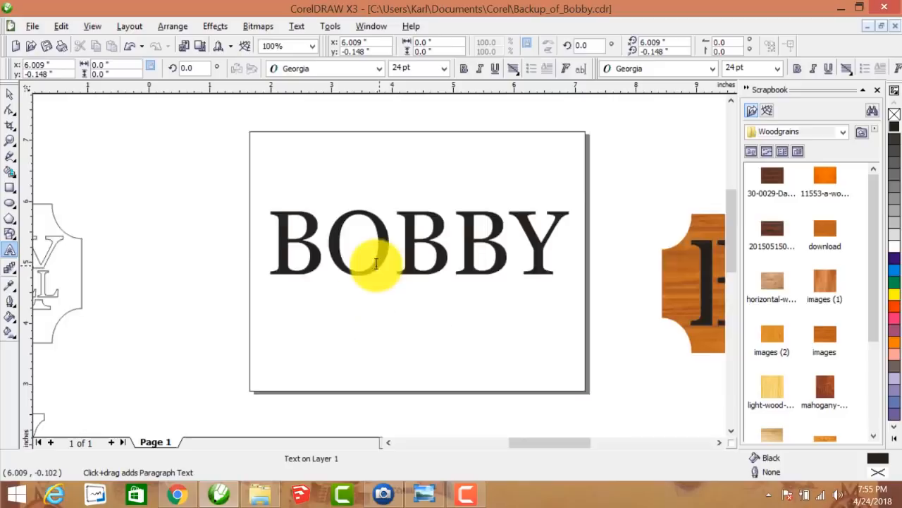
pyautogui.scroll(2, 376, 264)
pyautogui.scroll(-2, 353, 278)
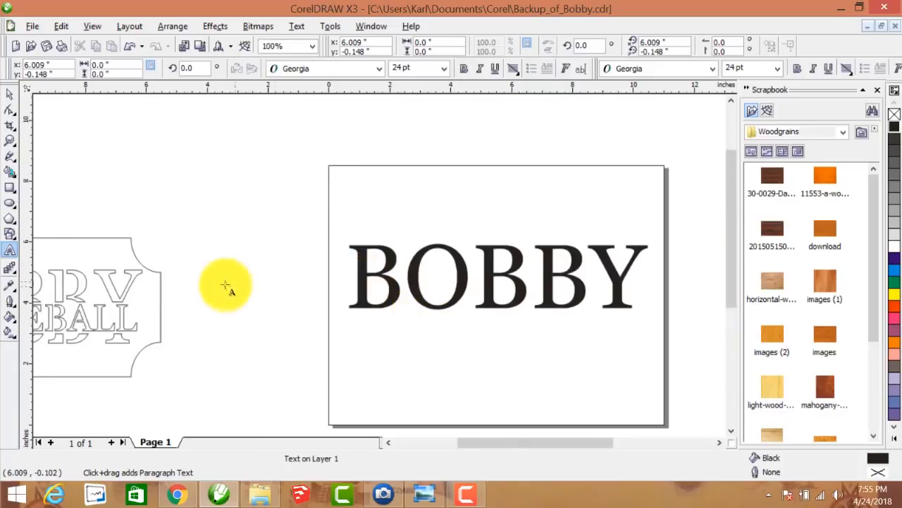
pyautogui.click(7, 97)
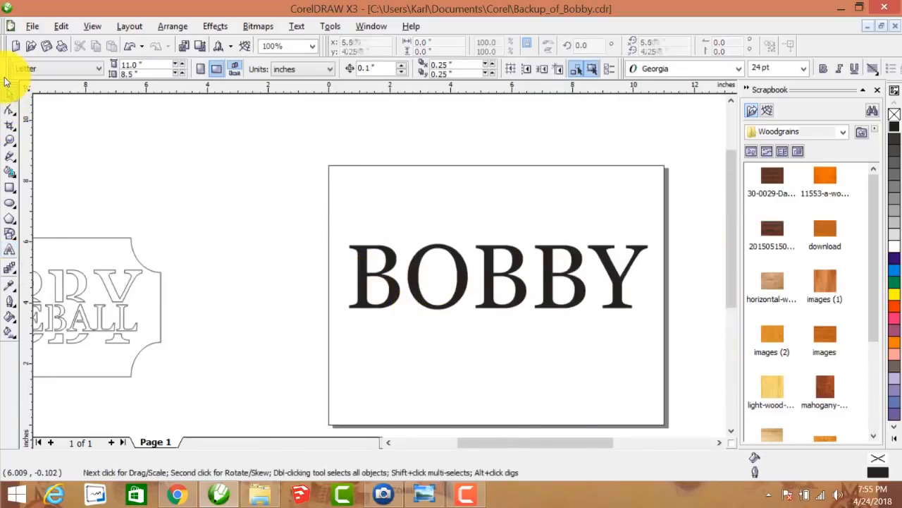
pyautogui.click(389, 299)
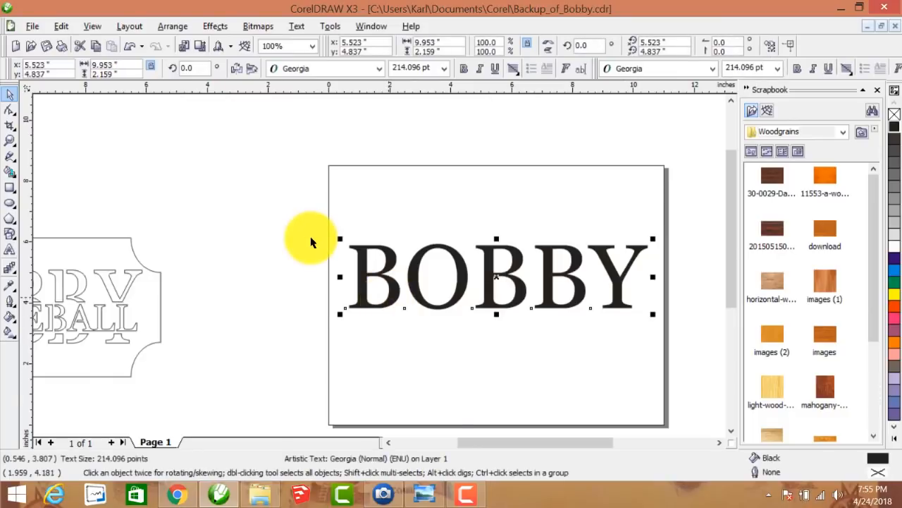
pyautogui.click(167, 30)
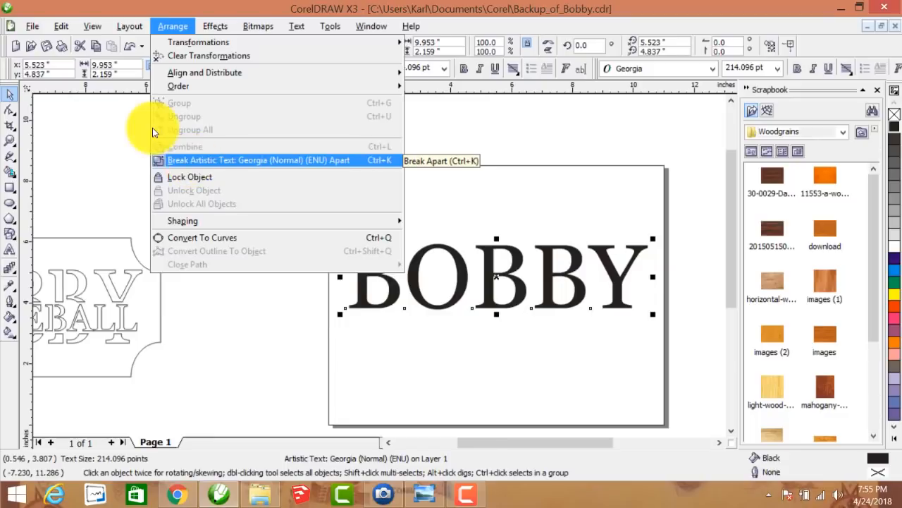
pyautogui.click(184, 160)
pyautogui.click(169, 248)
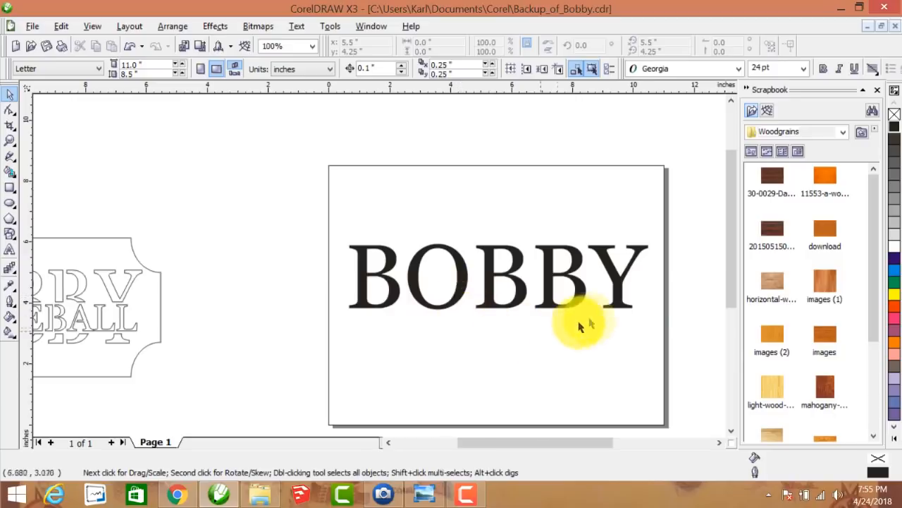
# Step: Draw a vertical bar about 0.18 by 2.6 inches through the first B, just beside its stem, and fill it with 10% black
pyautogui.click(10, 187)
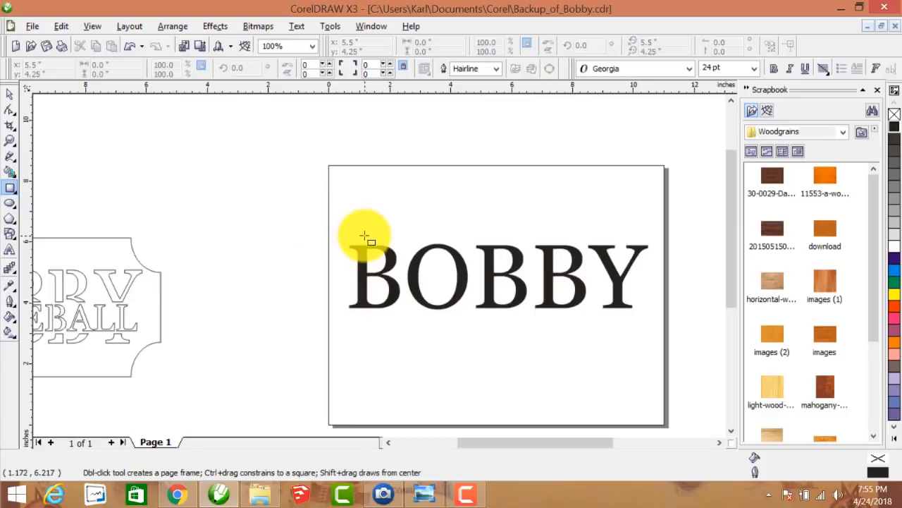
pyautogui.moveTo(366, 236); pyautogui.dragTo(373, 314)
pyautogui.scroll(1, 374, 310)
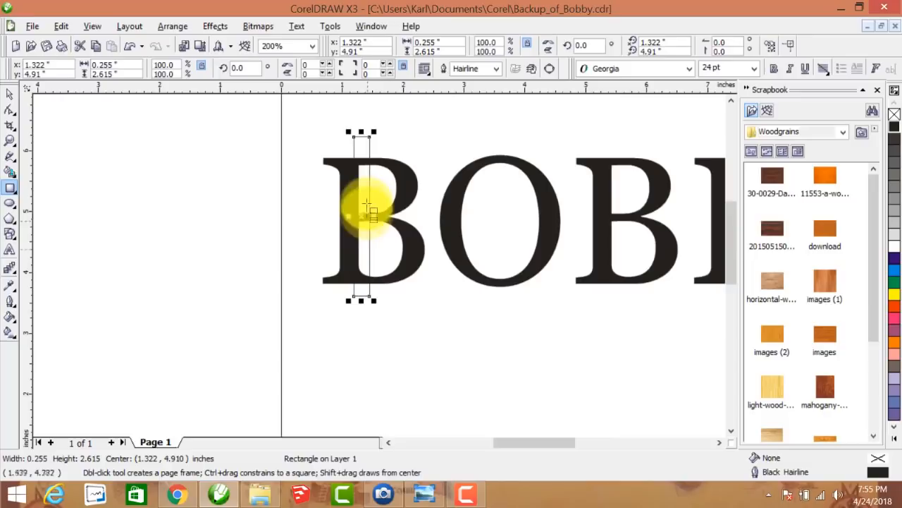
pyautogui.scroll(1, 372, 256)
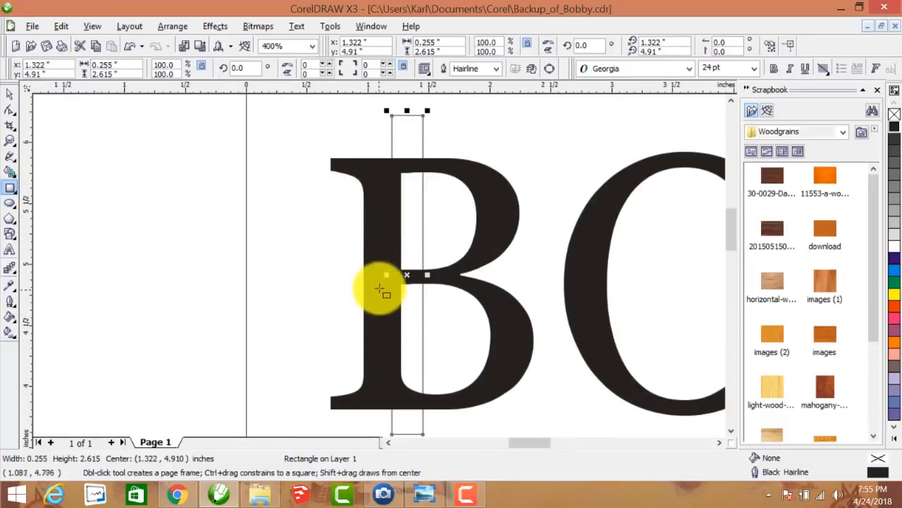
pyautogui.moveTo(385, 277); pyautogui.dragTo(394, 278)
pyautogui.scroll(-1, 332, 247)
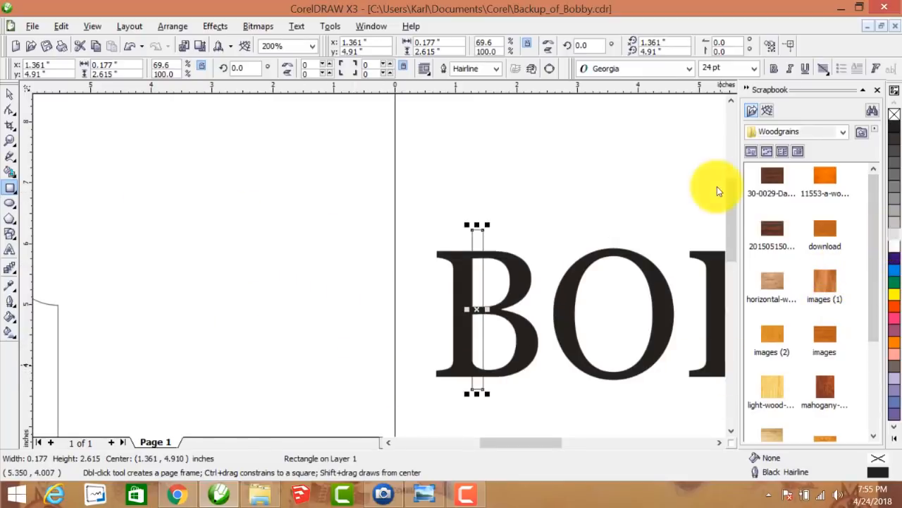
pyautogui.click(251, 362)
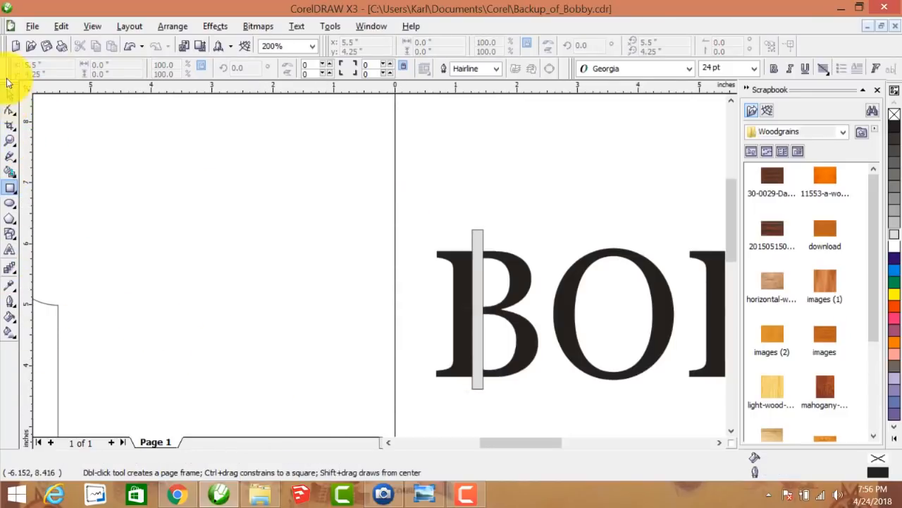
# Step: Try subtracting the front bar from the first B to split its stem from the bowls
pyautogui.click(13, 112)
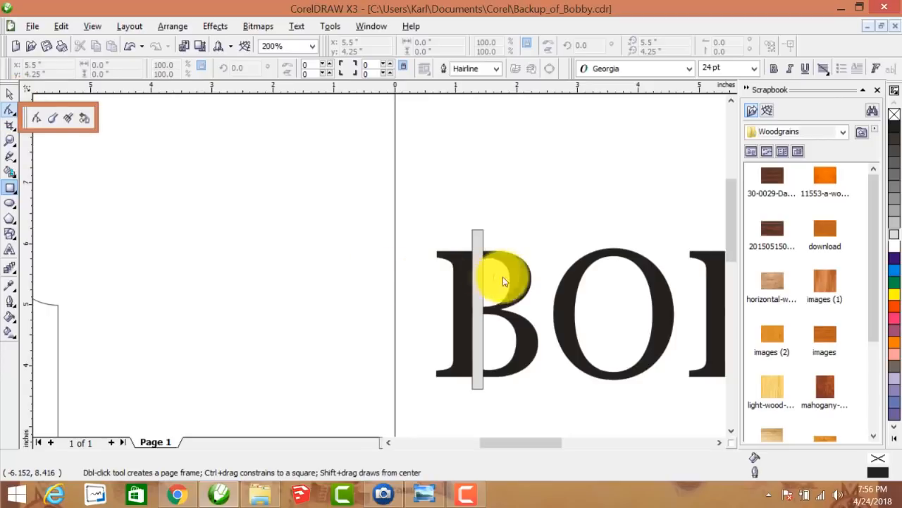
pyautogui.click(10, 93)
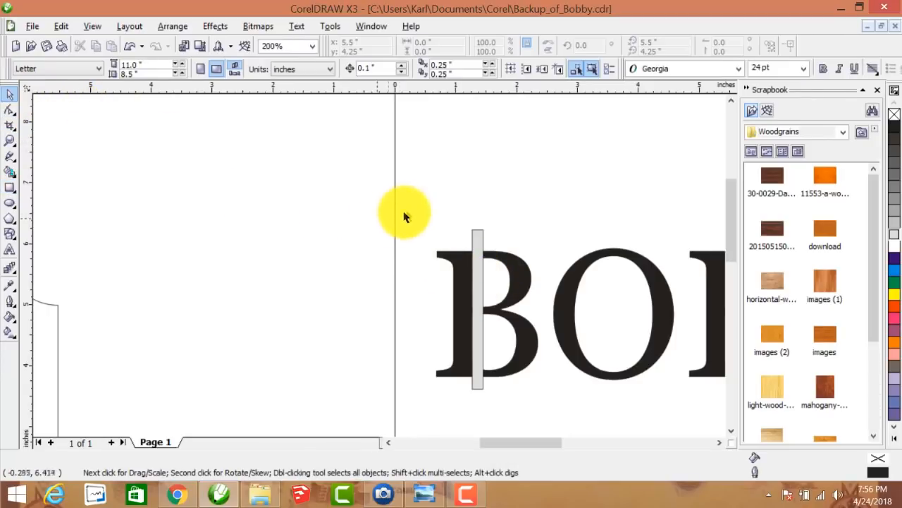
pyautogui.moveTo(409, 201); pyautogui.dragTo(540, 393)
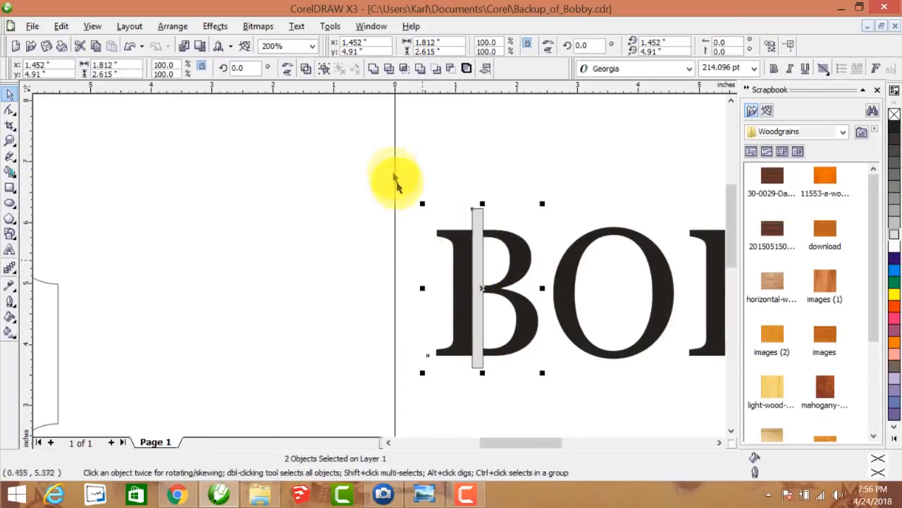
pyautogui.click(450, 70)
pyautogui.click(125, 210)
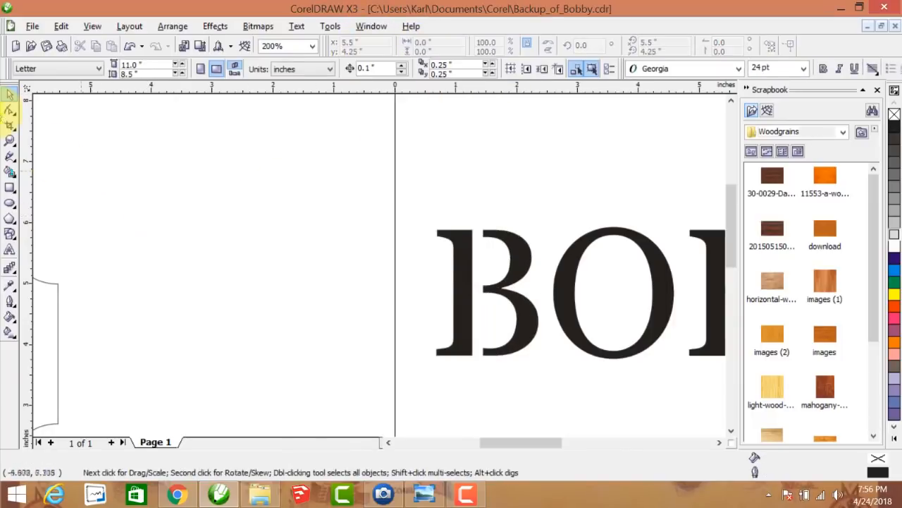
# Step: Undo the subtraction of the bar from the first B and clear the selection
pyautogui.scroll(-1, 2, 89)
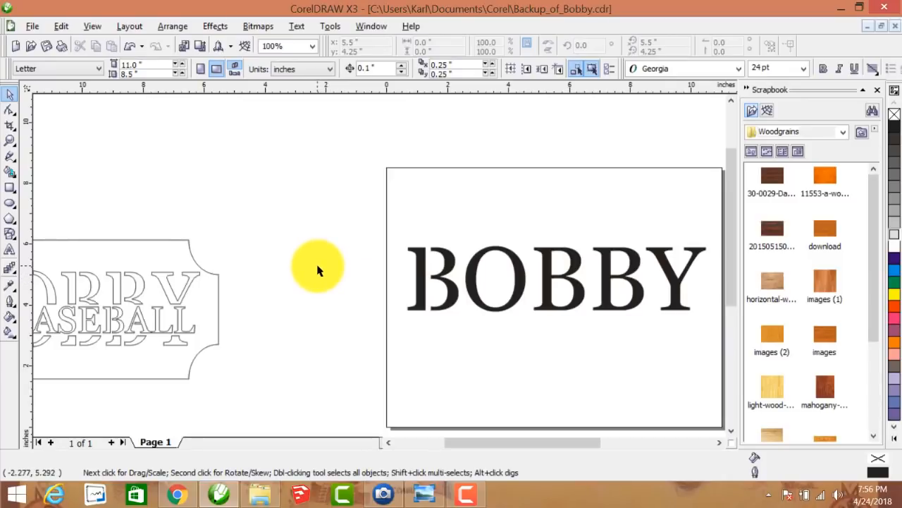
pyautogui.click(128, 48)
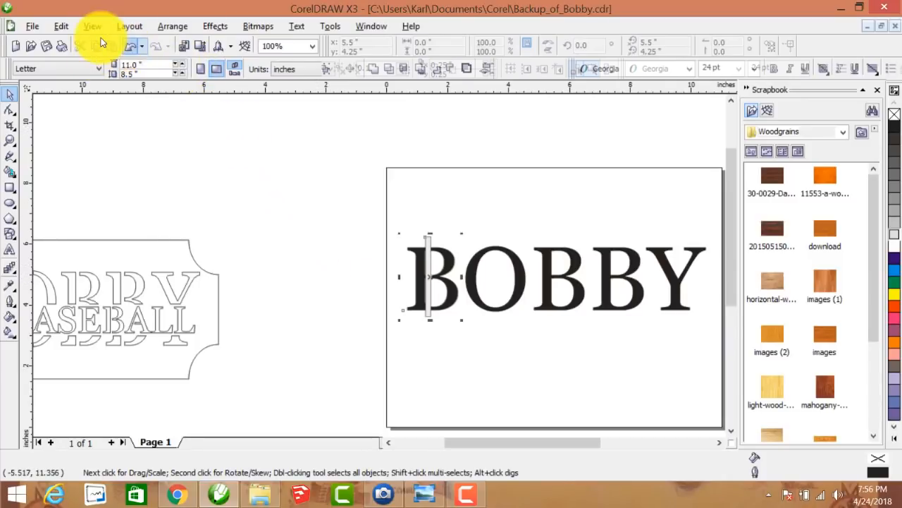
pyautogui.click(288, 233)
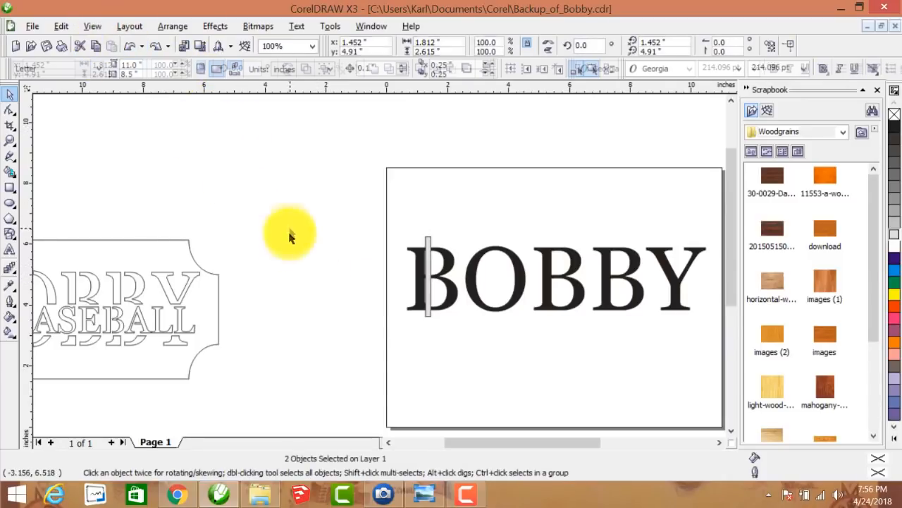
# Step: Duplicate the vertical bar on the first B and move the copy over the centre of the O
pyautogui.click(428, 318)
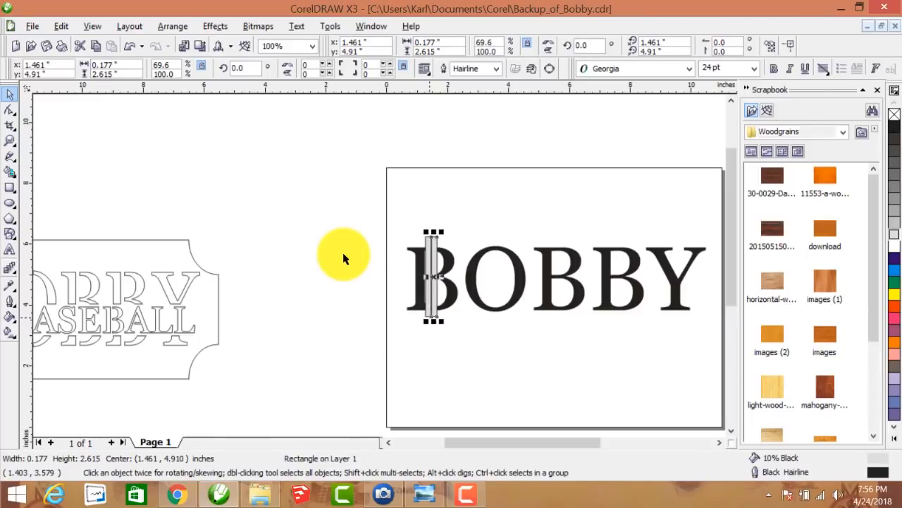
pyautogui.press('Right')
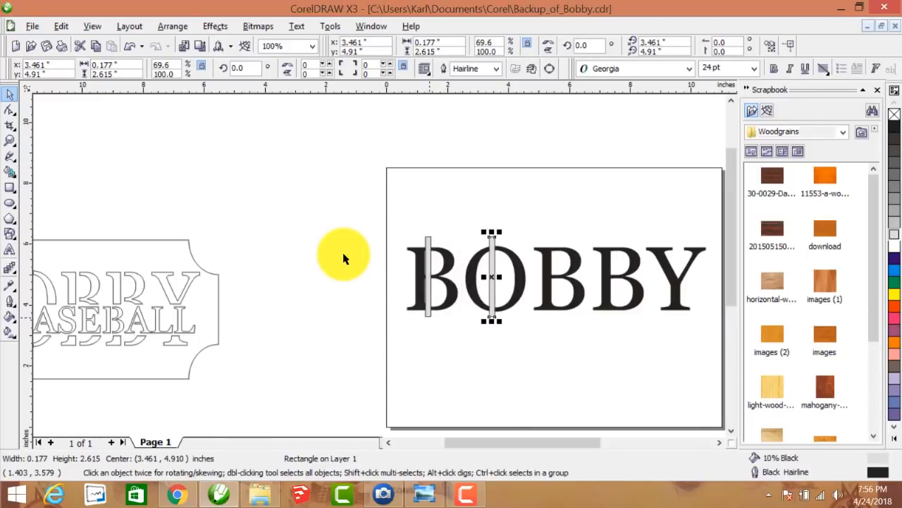
pyautogui.click(496, 334)
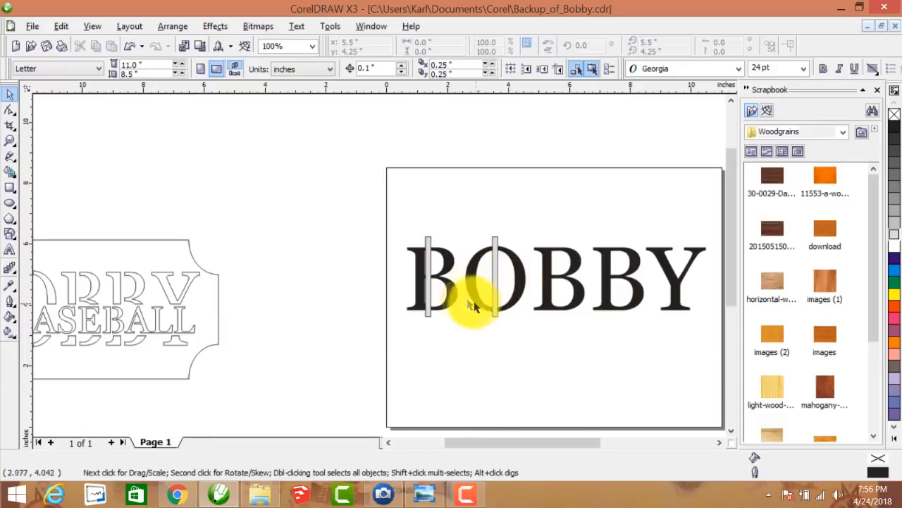
# Step: Subtract the bar from the first B so a stencil gap separates its stem from the bowls
pyautogui.scroll(1, 375, 273)
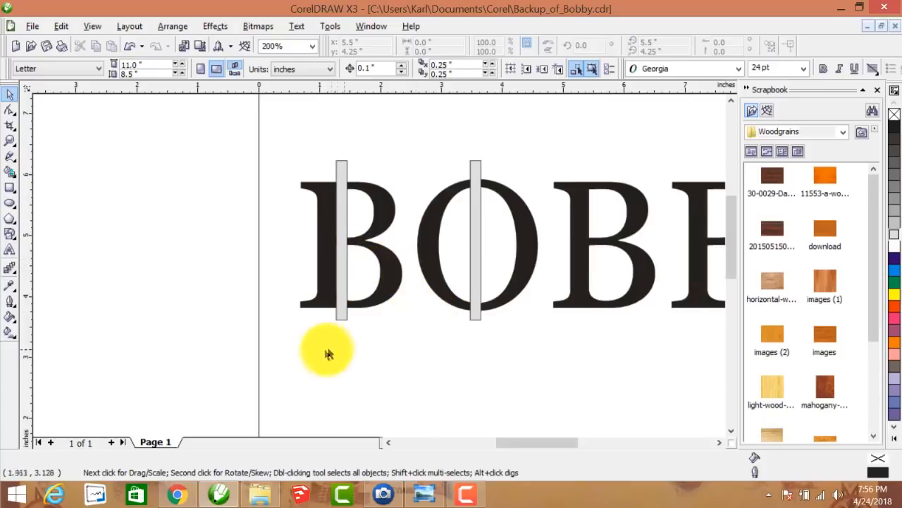
pyautogui.moveTo(266, 136); pyautogui.dragTo(395, 358)
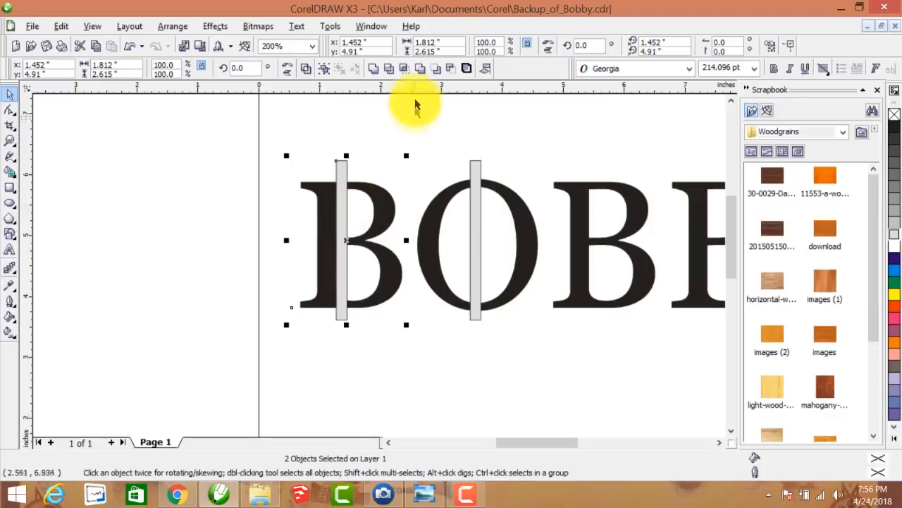
pyautogui.click(450, 70)
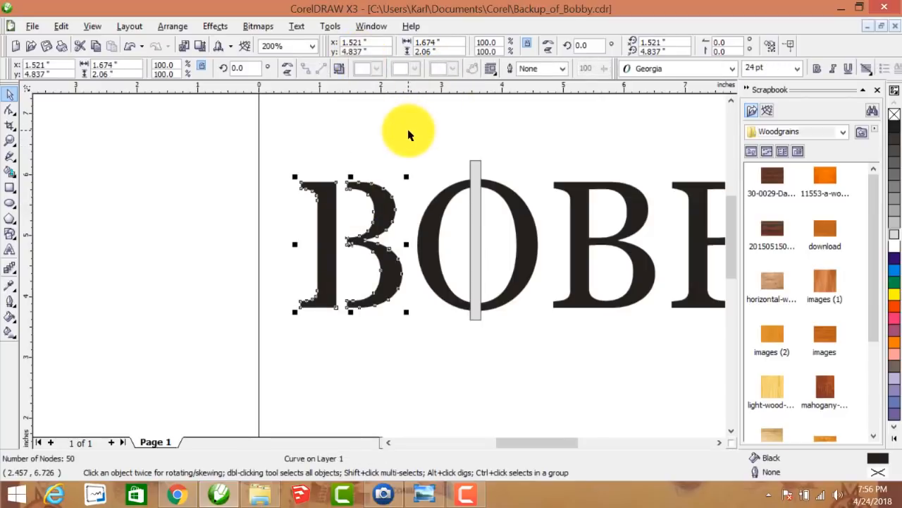
# Step: Subtract the copied bar from the O, splitting the letter into two halves
pyautogui.moveTo(401, 113); pyautogui.dragTo(544, 361)
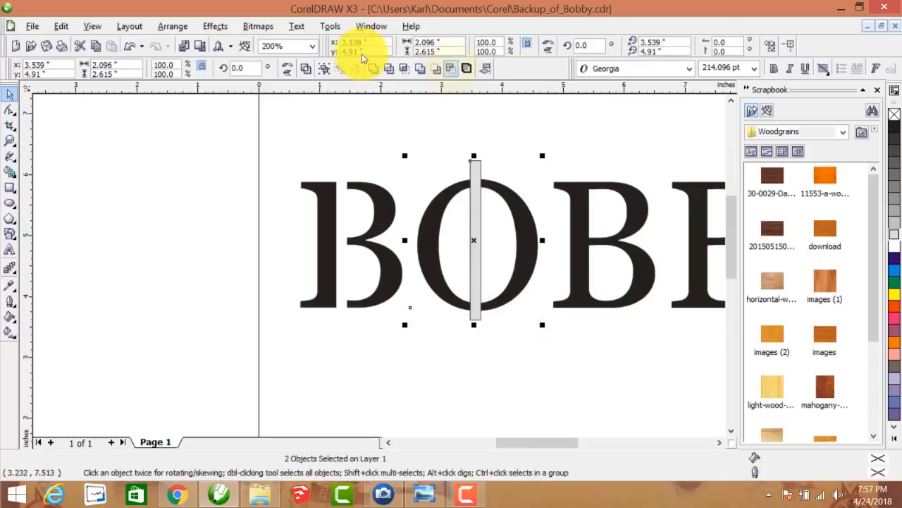
pyautogui.click(452, 67)
pyautogui.click(258, 166)
# Step: Delete the two unsplit B letters between the O and the Y
pyautogui.press('F3')
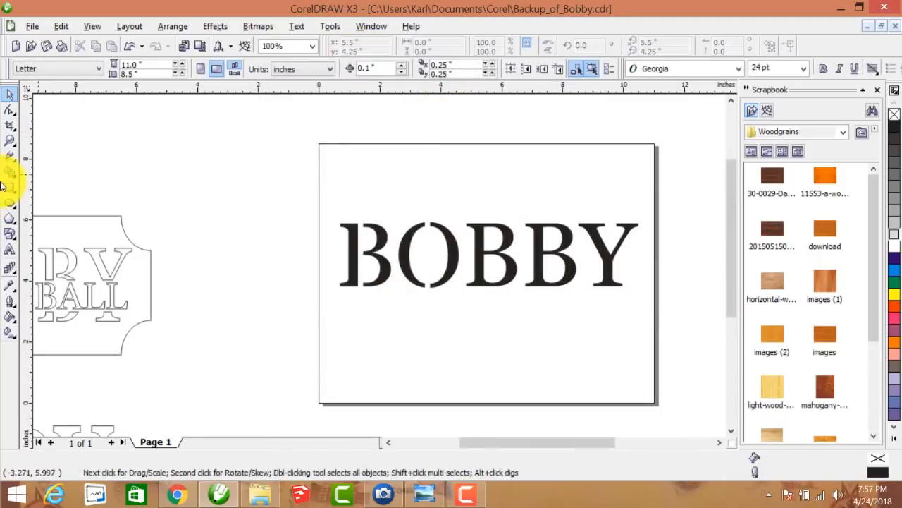
pyautogui.click(495, 285)
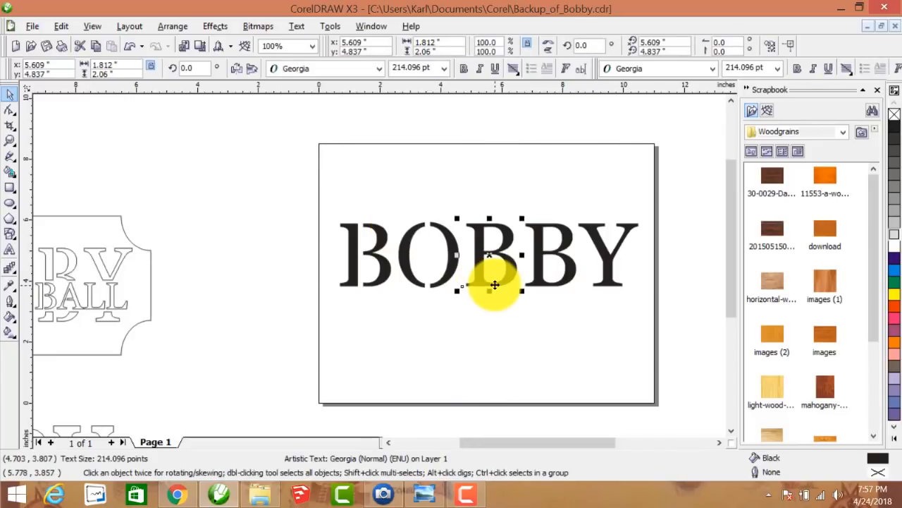
pyautogui.press('Delete')
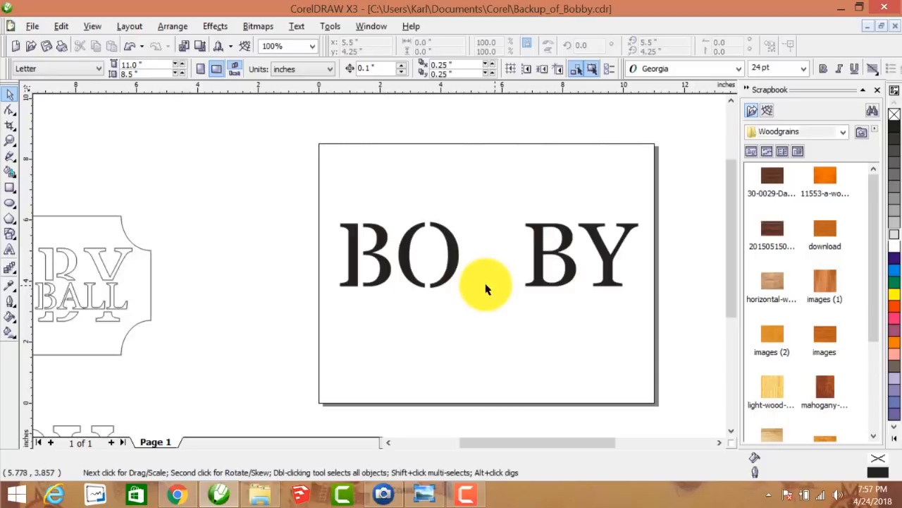
pyautogui.click(550, 278)
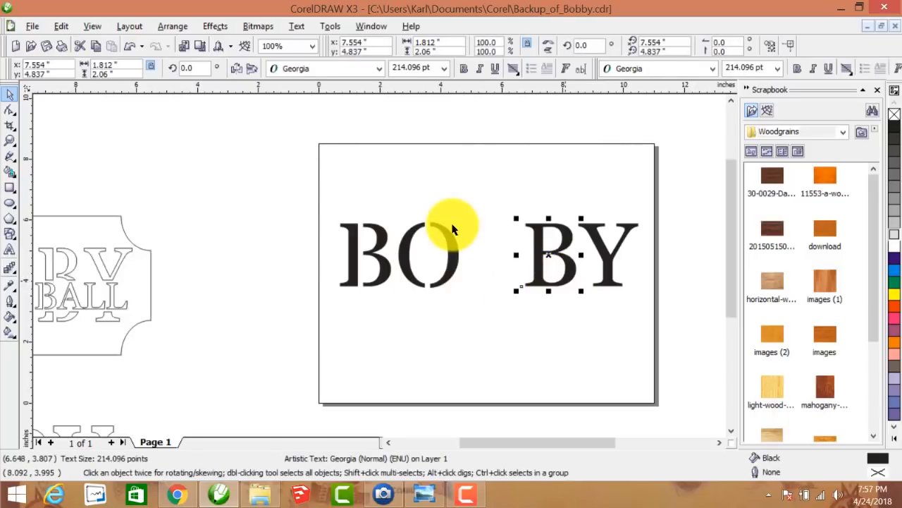
pyautogui.press('Delete')
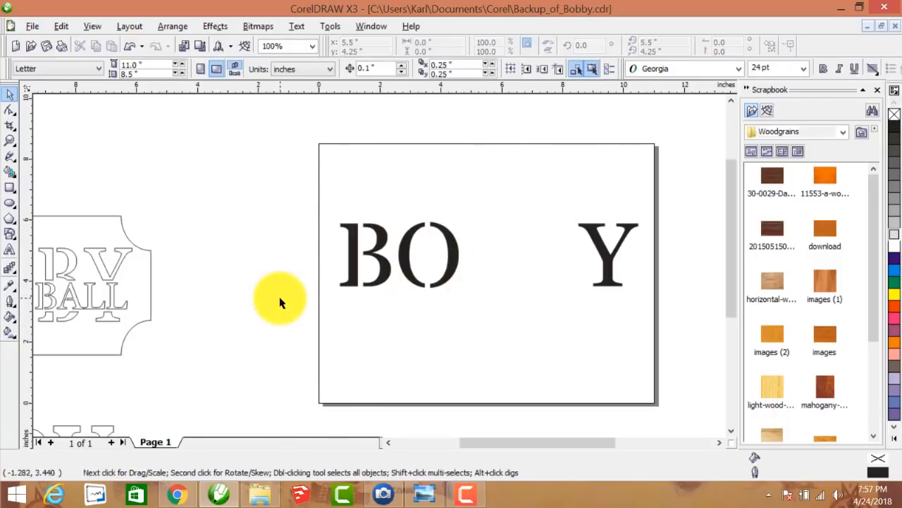
# Step: Duplicate the split first B and move the copy beside the O as the third letter, centred at about x 5.62 in
pyautogui.moveTo(302, 200); pyautogui.dragTo(395, 317)
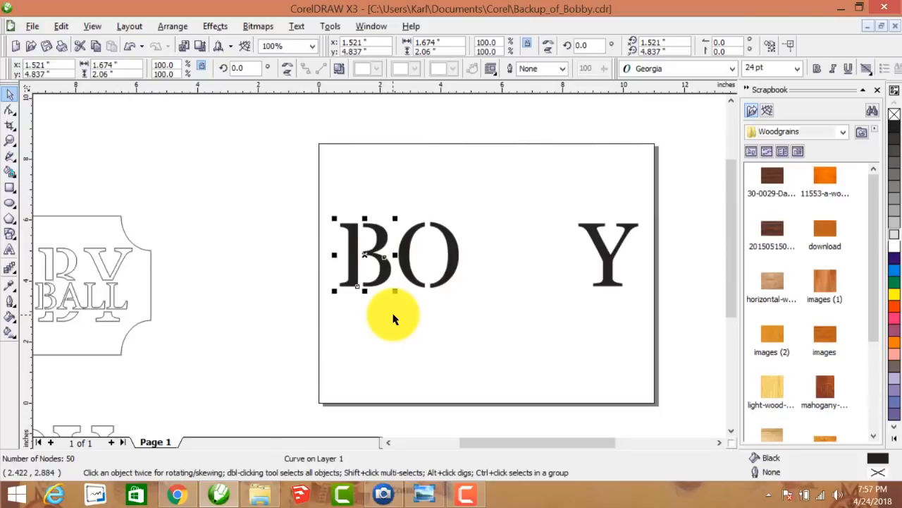
pyautogui.press('Right')
pyautogui.press('Right')
pyautogui.press('Right')
pyautogui.press('Right')
pyautogui.press('Right')
pyautogui.press('Right')
pyautogui.press('Right')
pyautogui.press('Right')
pyautogui.press('Right')
pyautogui.press('Right')
pyautogui.press('Right')
pyautogui.press('Right')
pyautogui.press('Right')
pyautogui.press('Right')
pyautogui.press('Right')
pyautogui.press('Right')
pyautogui.press('Right')
pyautogui.press('Right')
pyautogui.press('Right')
pyautogui.press('Right')
pyautogui.press('Right')
pyautogui.press('Right')
pyautogui.press('Right')
pyautogui.press('Right')
pyautogui.press('Right')
pyautogui.press('Right')
pyautogui.press('Right')
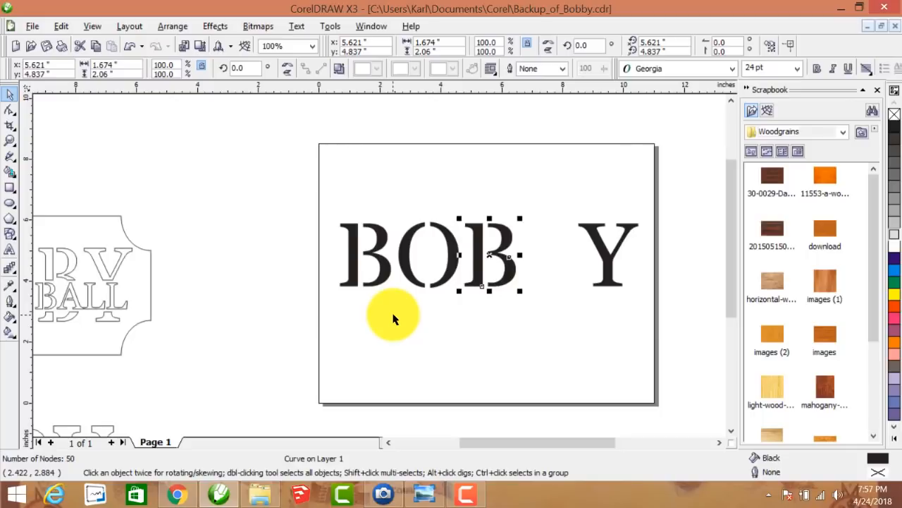
# Step: Duplicate the third-letter B and move the copy 2 inches right into the gap before the Y, then clear the selection
pyautogui.press('Right')
pyautogui.press('Right')
pyautogui.press('Right')
pyautogui.press('Right')
pyautogui.press('Right')
pyautogui.press('Right')
pyautogui.press('Right')
pyautogui.press('Right')
pyautogui.press('Right')
pyautogui.press('Right')
pyautogui.press('Right')
pyautogui.press('Right')
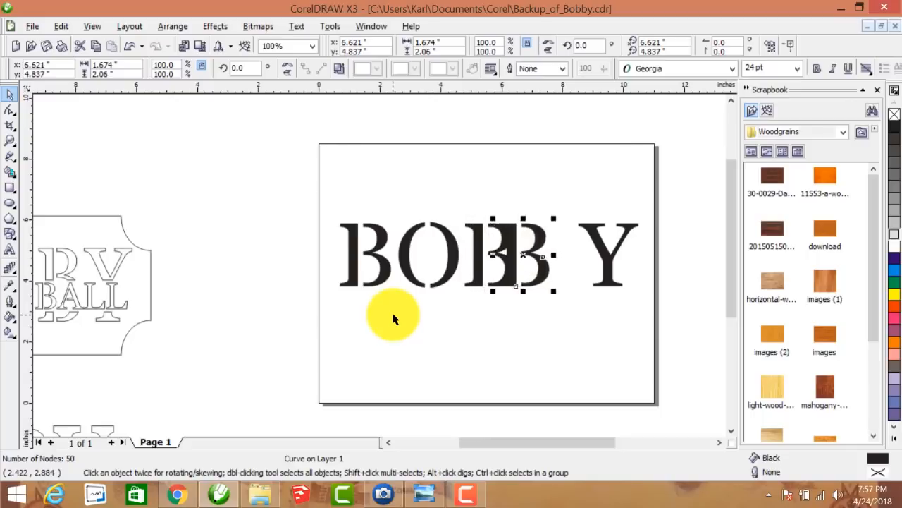
pyautogui.press('Right')
pyautogui.press('Right')
pyautogui.press('Right')
pyautogui.press('Right')
pyautogui.press('Right')
pyautogui.press('Right')
pyautogui.press('Right')
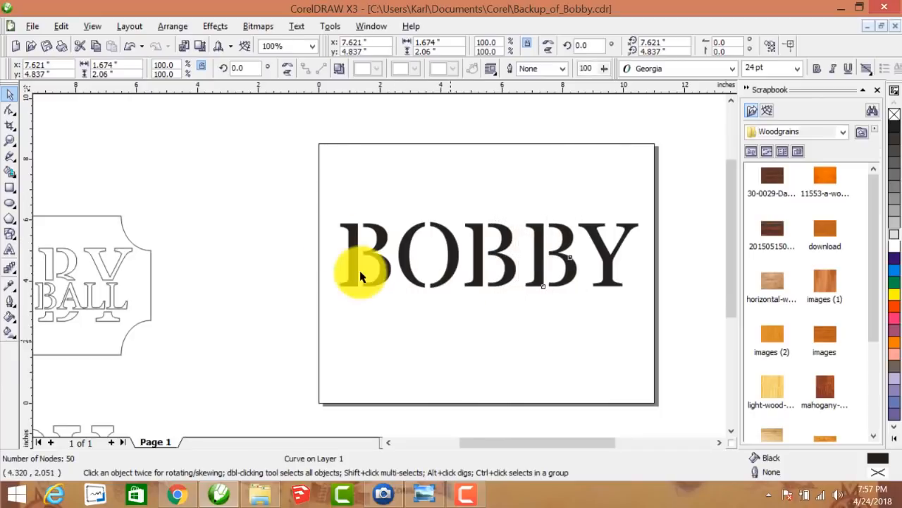
pyautogui.click(484, 334)
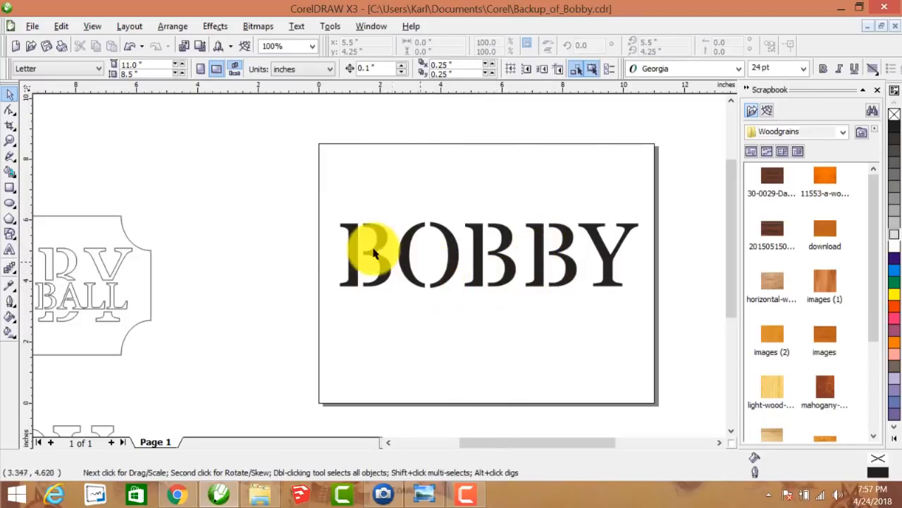
# Step: Draw a horizontal bar about 2.21 by 0.36 inches across the lower part of the O and fill it with 10% Black
pyautogui.scroll(1, 504, 280)
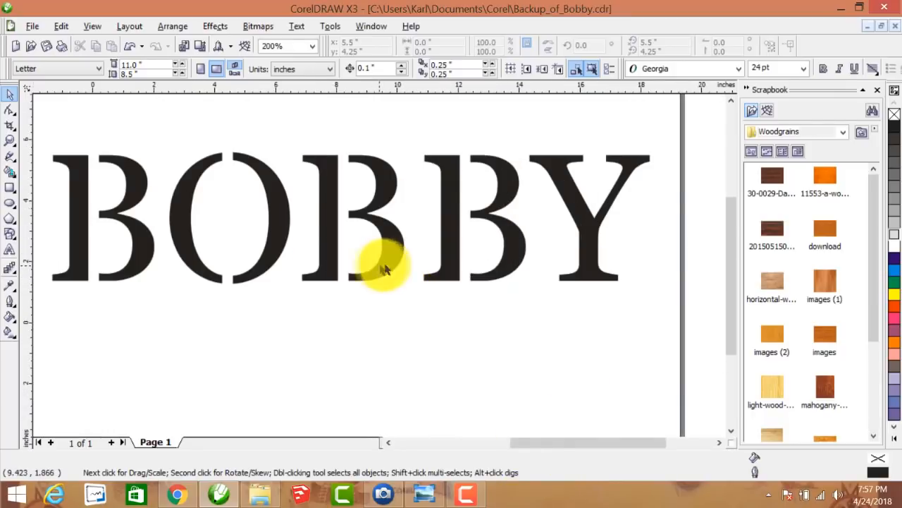
pyautogui.scroll(-2, 383, 262)
pyautogui.moveTo(473, 447); pyautogui.dragTo(444, 443)
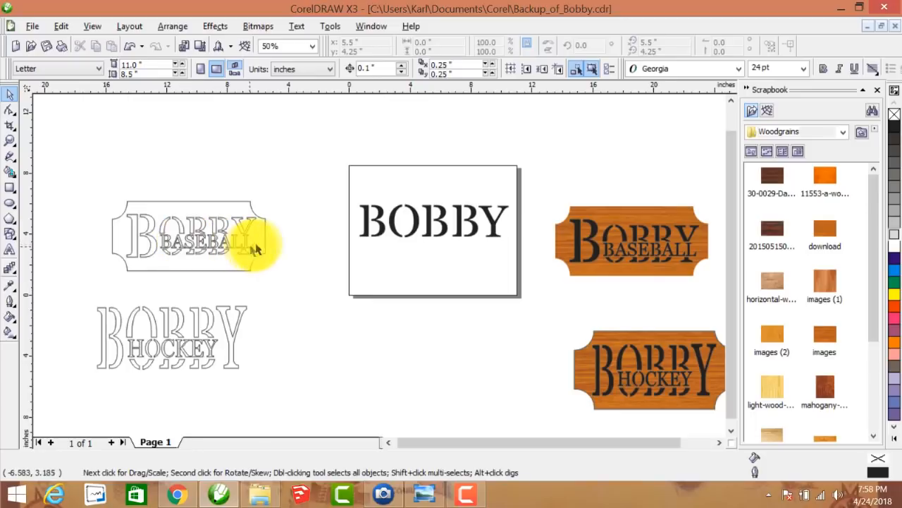
pyautogui.scroll(1, 385, 261)
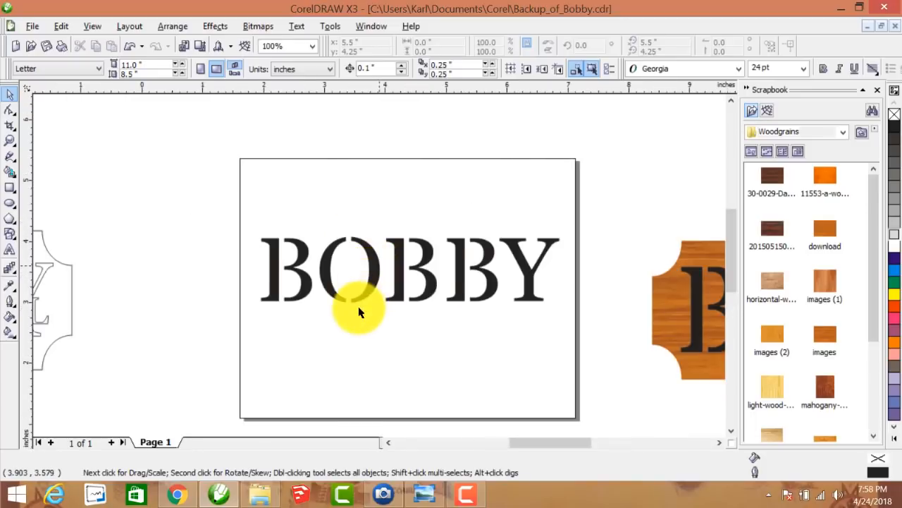
pyautogui.scroll(1, 363, 306)
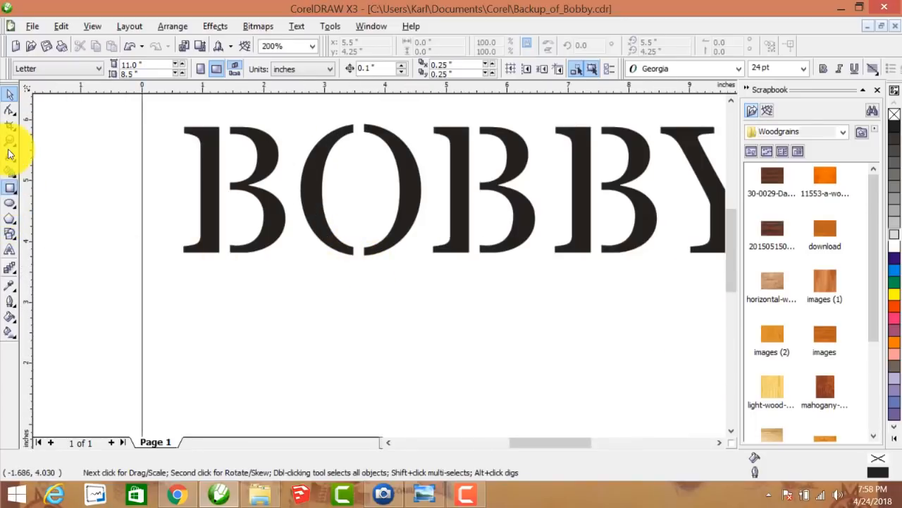
pyautogui.click(10, 187)
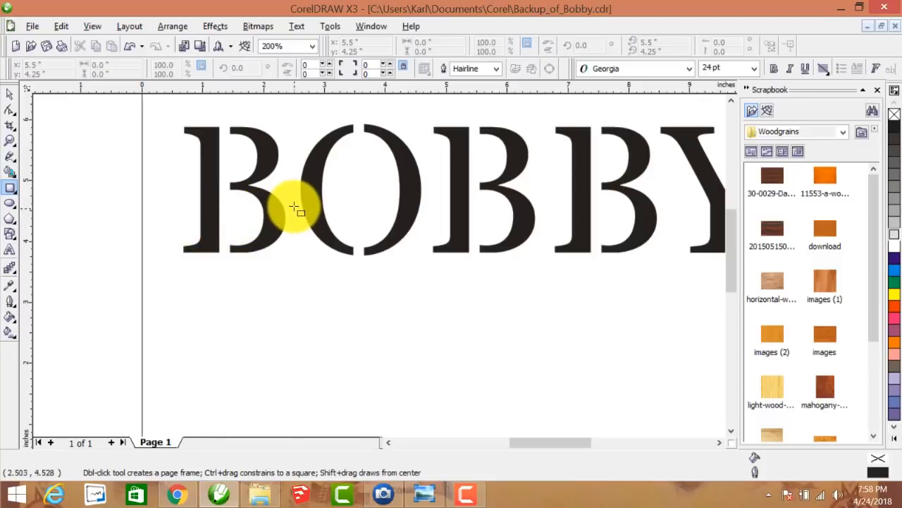
pyautogui.moveTo(294, 207); pyautogui.dragTo(431, 232)
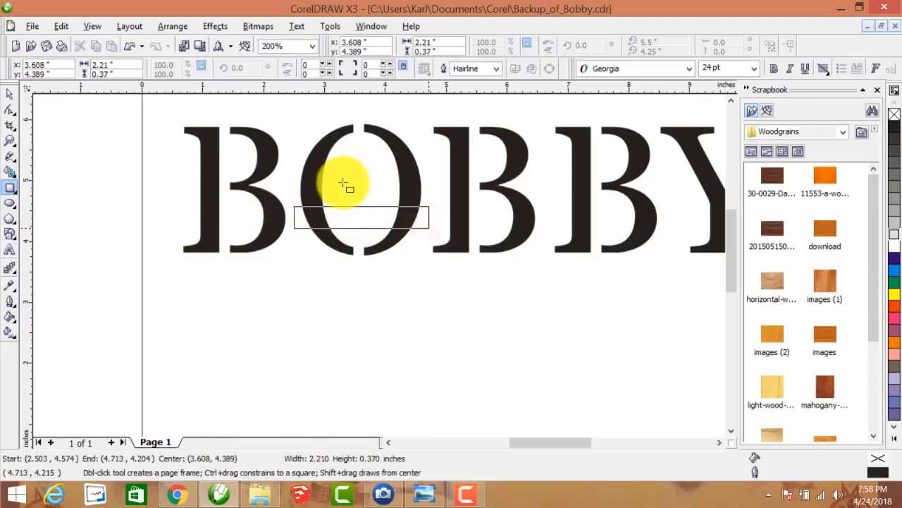
pyautogui.click(894, 240)
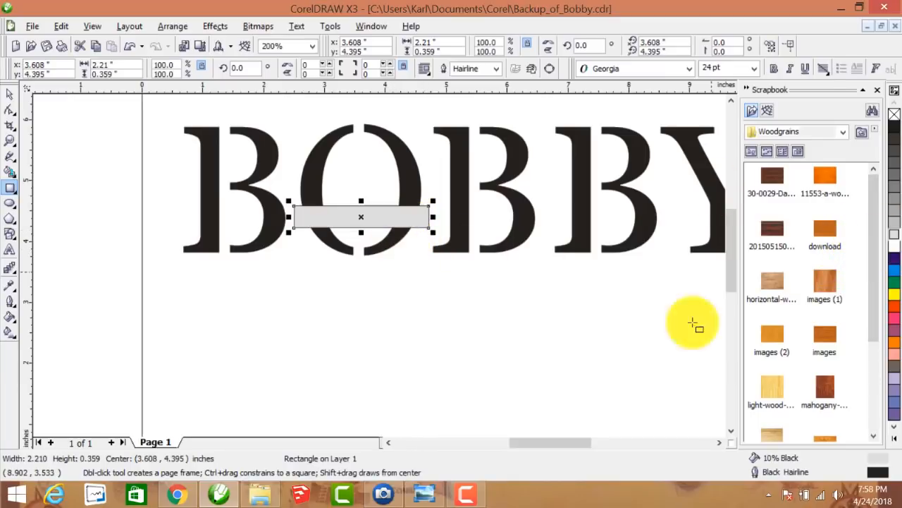
pyautogui.click(387, 366)
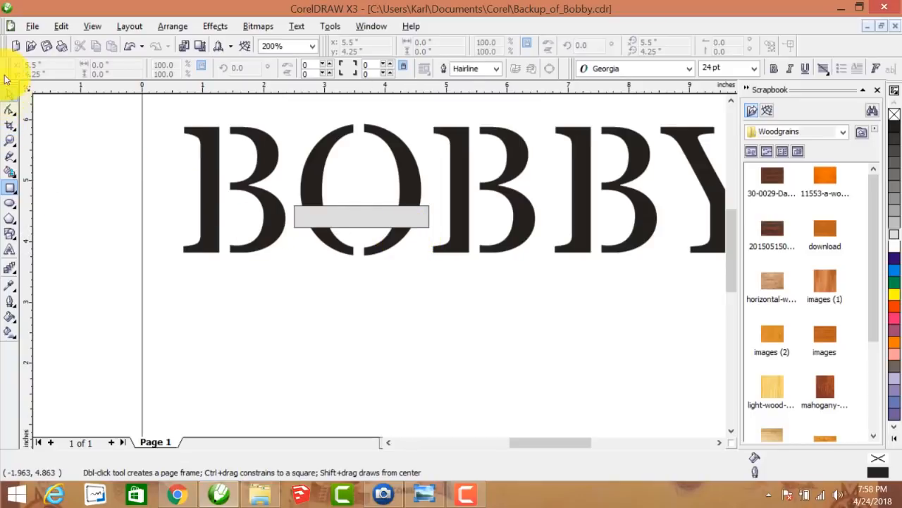
# Step: Duplicate the horizontal bar and move the copy 4.2 inches right, over the lower part of the last B
pyautogui.click(10, 95)
pyautogui.click(341, 183)
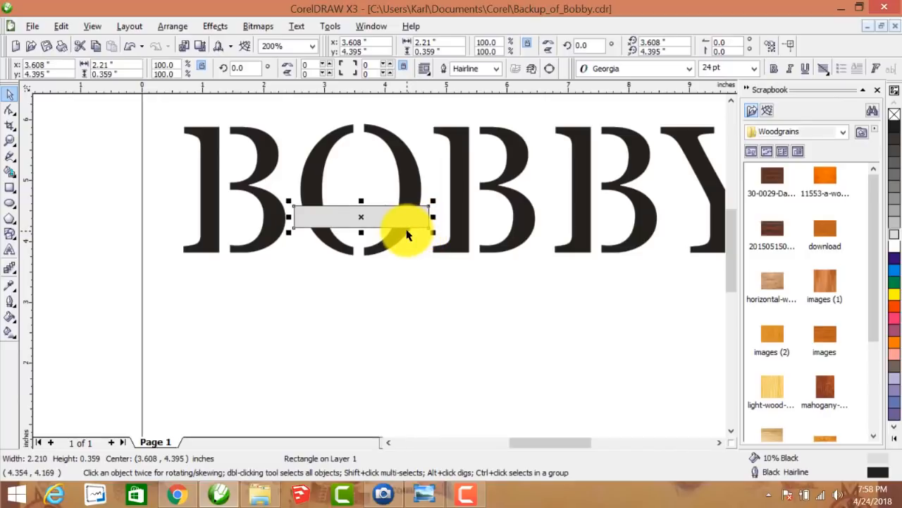
pyautogui.press('Right')
pyautogui.press('Right')
pyautogui.press('Right')
pyautogui.press('Right')
pyautogui.press('Right')
pyautogui.press('Right')
pyautogui.press('Right')
pyautogui.press('Right')
pyautogui.press('Right')
pyautogui.press('Right')
pyautogui.press('Right')
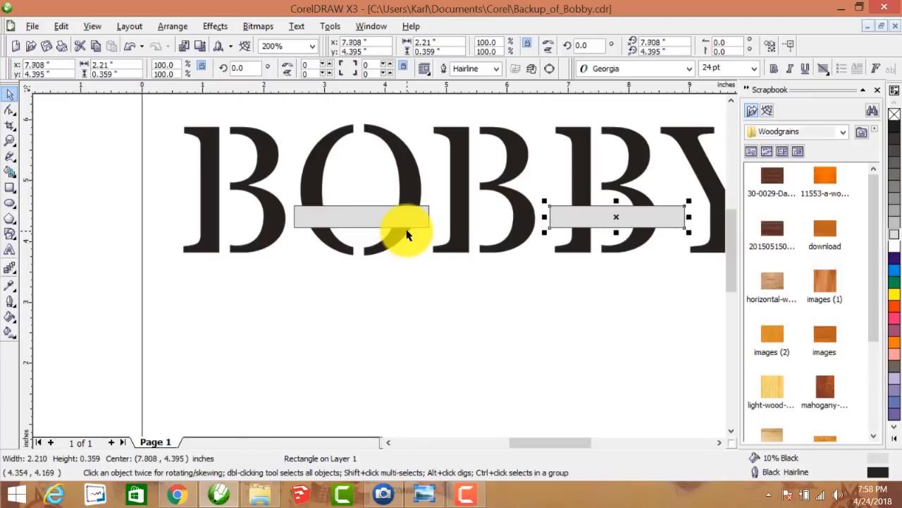
pyautogui.click(340, 268)
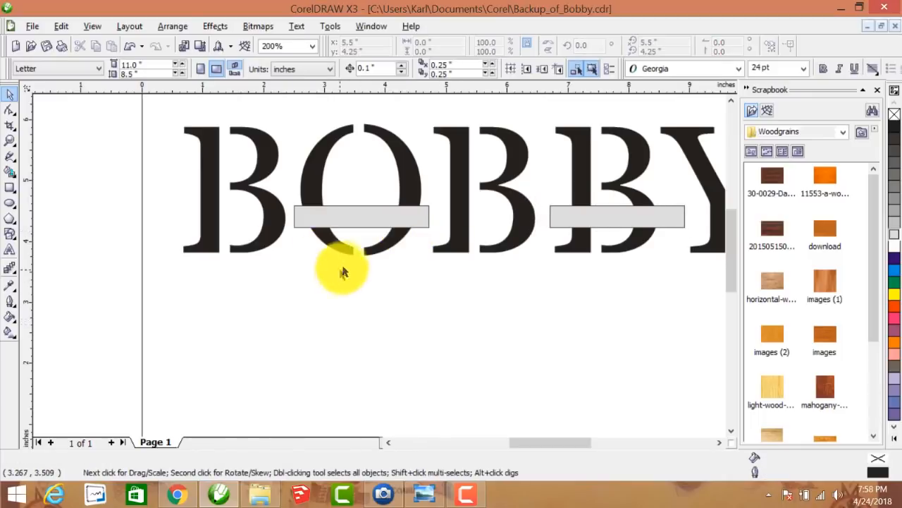
# Step: Subtract the horizontal bars from the O and the last B, cutting a gap through the lower part of each letter
pyautogui.moveTo(276, 109); pyautogui.dragTo(435, 277)
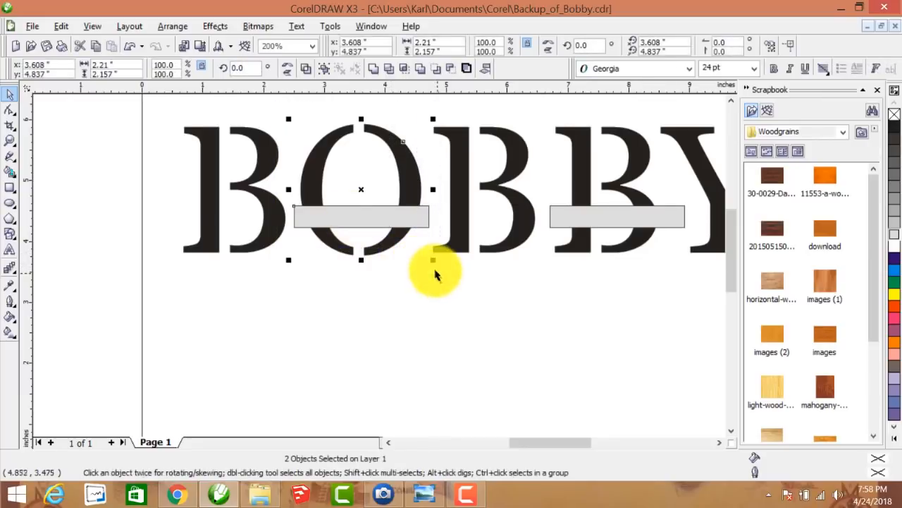
pyautogui.click(452, 70)
pyautogui.click(557, 116)
pyautogui.moveTo(531, 106); pyautogui.dragTo(689, 303)
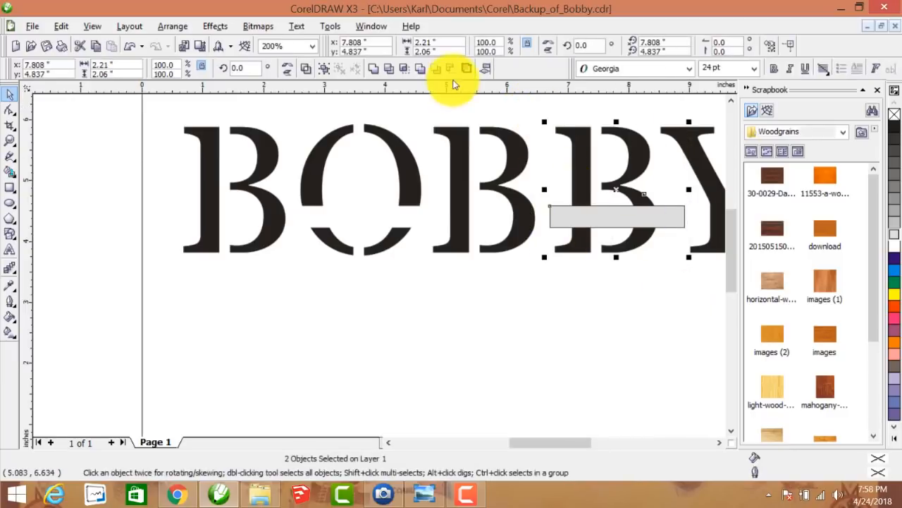
pyautogui.click(467, 70)
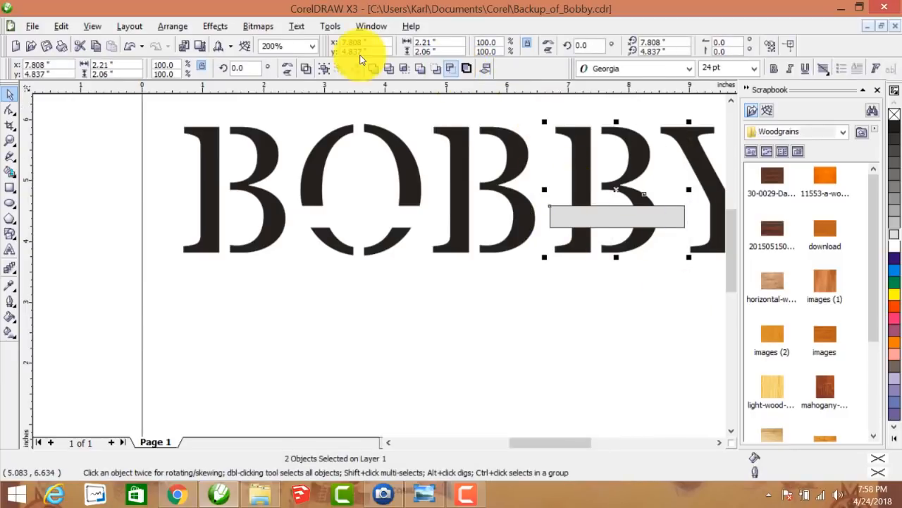
pyautogui.click(481, 319)
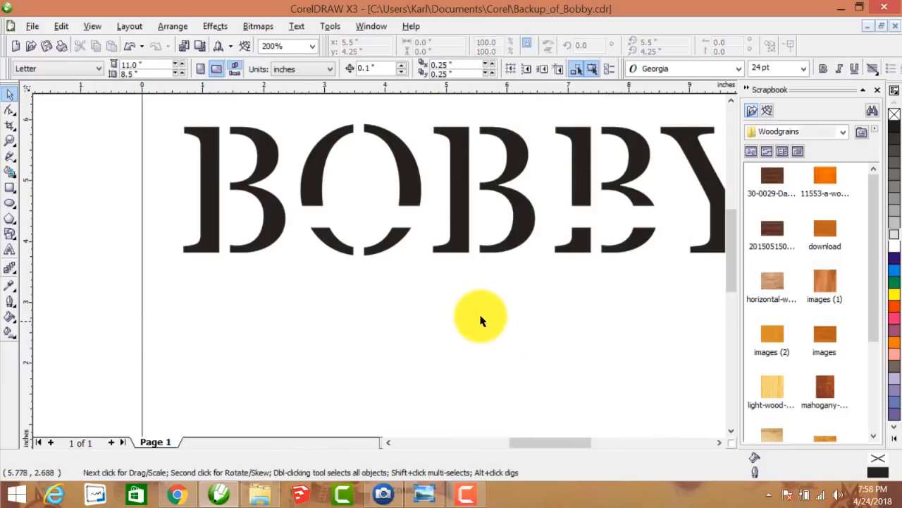
# Step: Replace the middle B with a duplicate of the gapped last B, moved 2 inches left to about x 5.61 in
pyautogui.click(456, 165)
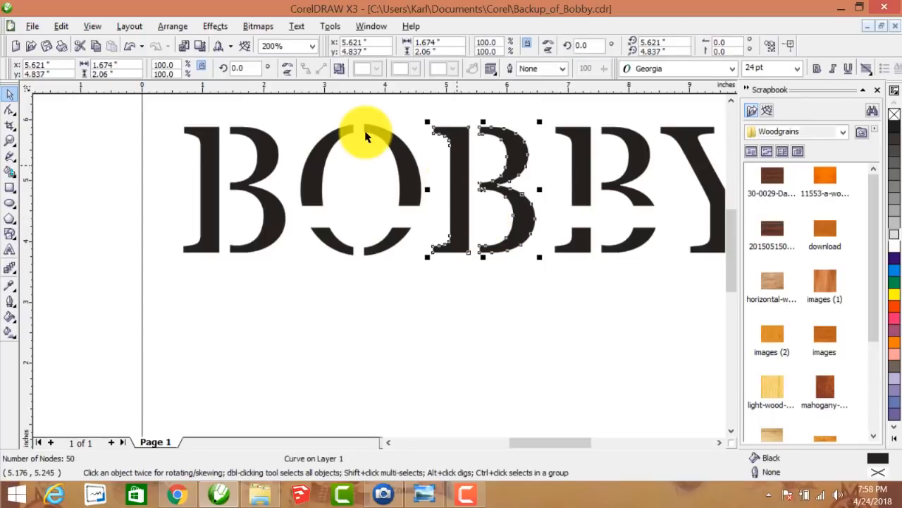
pyautogui.press('Delete')
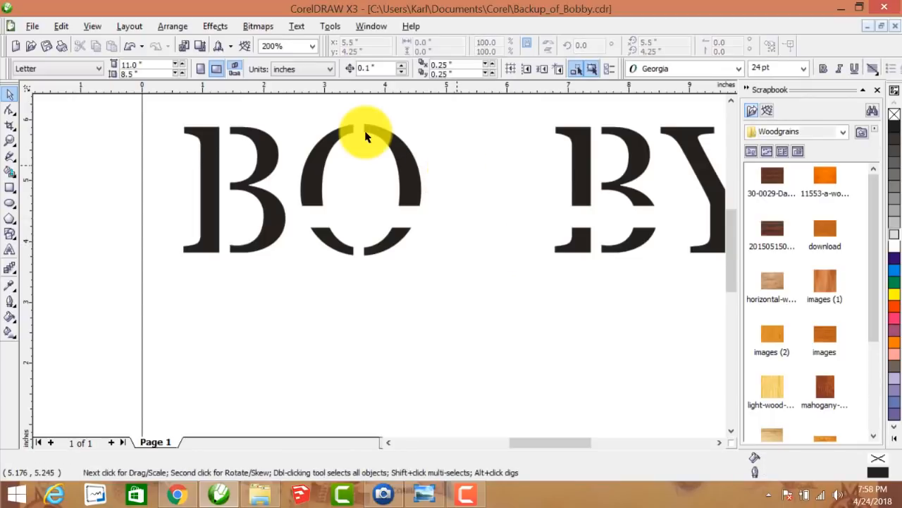
pyautogui.moveTo(516, 105); pyautogui.dragTo(661, 287)
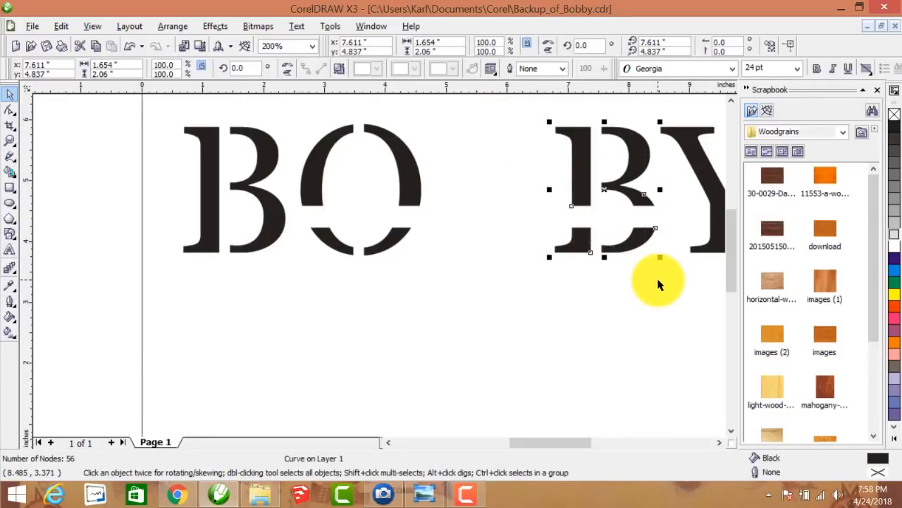
pyautogui.press('Left')
pyautogui.press('Left')
pyautogui.press('Left')
pyautogui.press('Left')
pyautogui.press('Left')
pyautogui.press('Left')
pyautogui.press('Left')
pyautogui.press('Left')
pyautogui.press('Left')
pyautogui.press('Left')
pyautogui.press('Left')
pyautogui.press('Left')
pyautogui.press('Left')
pyautogui.press('Left')
pyautogui.press('Left')
pyautogui.press('Left')
pyautogui.press('Left')
pyautogui.press('Left')
pyautogui.press('Left')
pyautogui.press('Left')
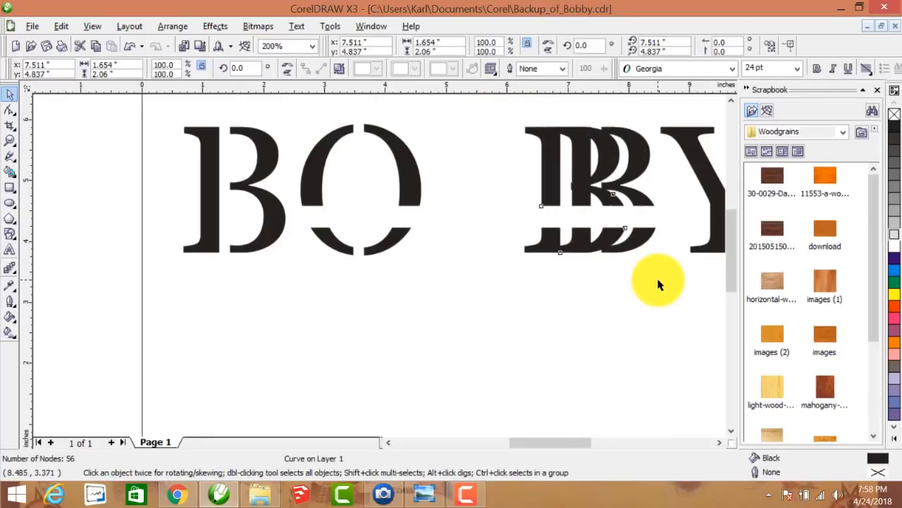
pyautogui.press('Right')
pyautogui.press('Right')
pyautogui.press('Right')
pyautogui.press('Right')
pyautogui.press('Right')
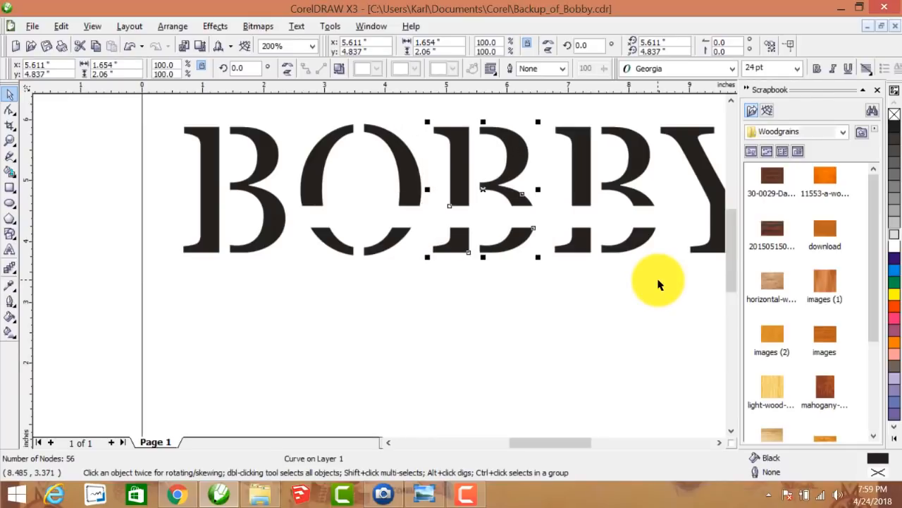
pyautogui.click(430, 361)
# Step: Break the O curve apart into separate pieces and clear the selection
pyautogui.press('F3')
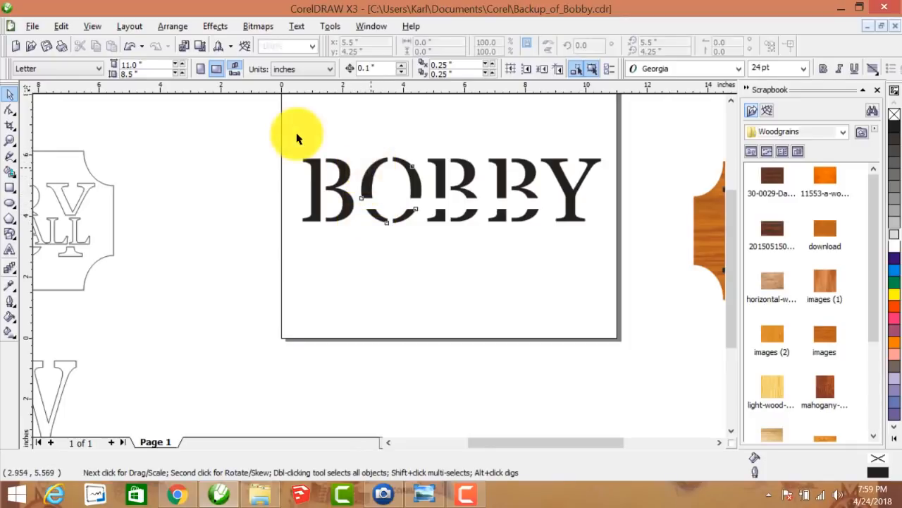
pyautogui.click(360, 183)
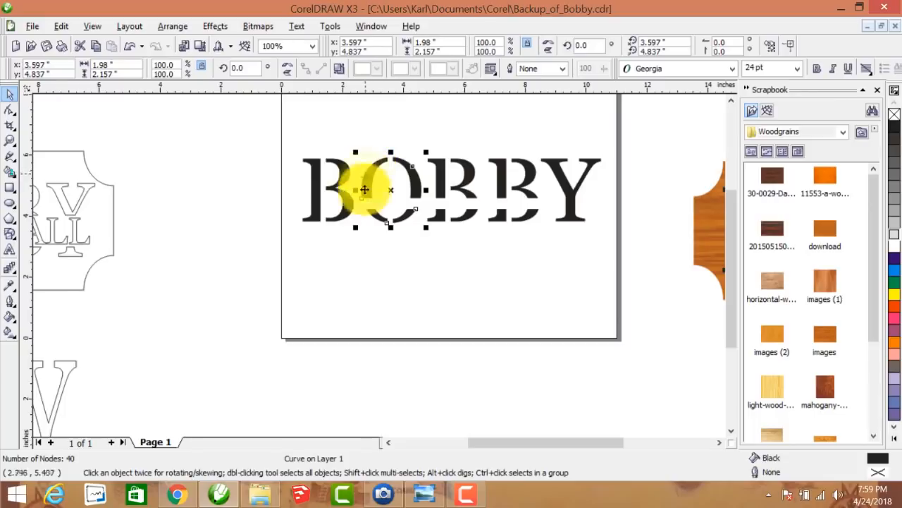
pyautogui.click(179, 27)
pyautogui.click(177, 157)
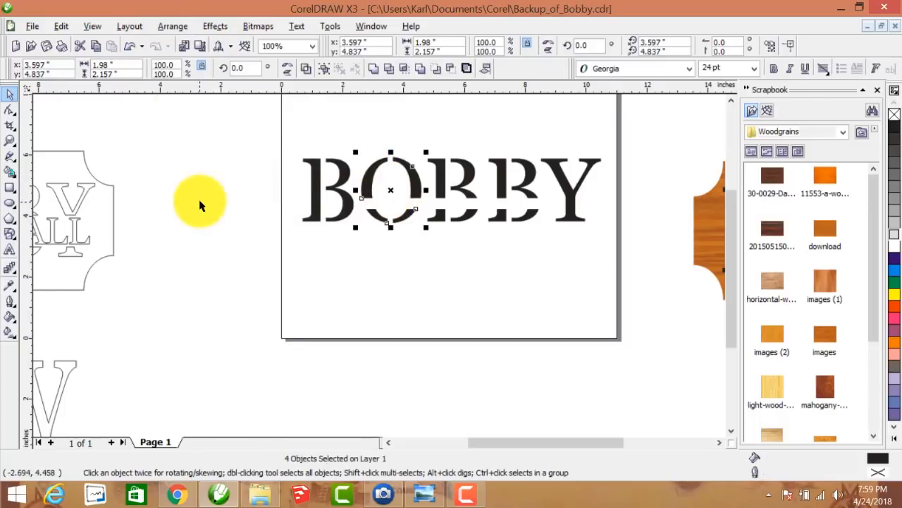
pyautogui.click(401, 127)
# Step: Break the middle B curve apart into separate pieces
pyautogui.moveTo(418, 138); pyautogui.dragTo(483, 251)
pyautogui.click(176, 27)
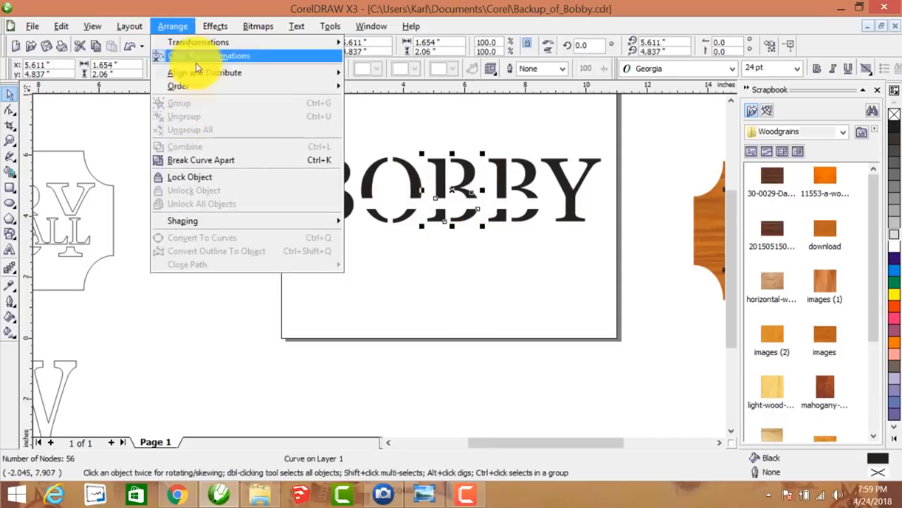
pyautogui.click(187, 160)
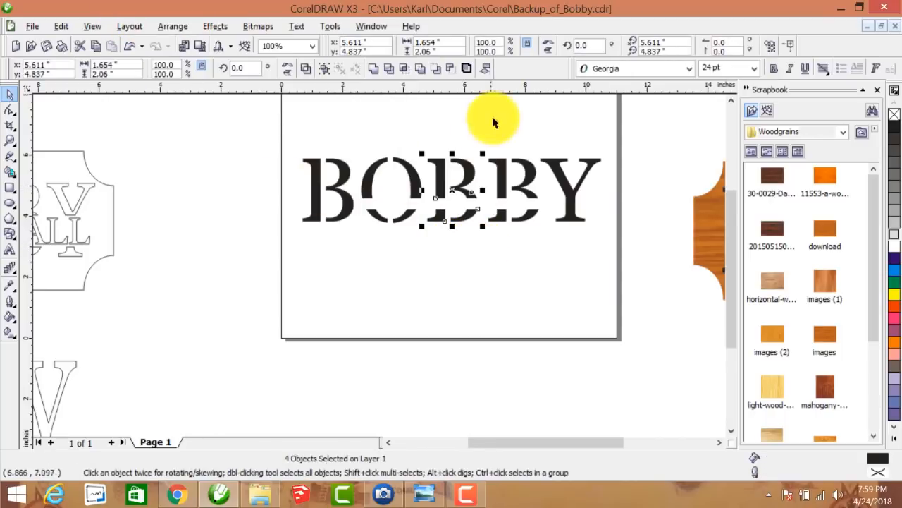
# Step: Break the last B curve apart into separate pieces and clear the selection
pyautogui.click(476, 128)
pyautogui.moveTo(480, 128); pyautogui.dragTo(543, 256)
pyautogui.click(174, 26)
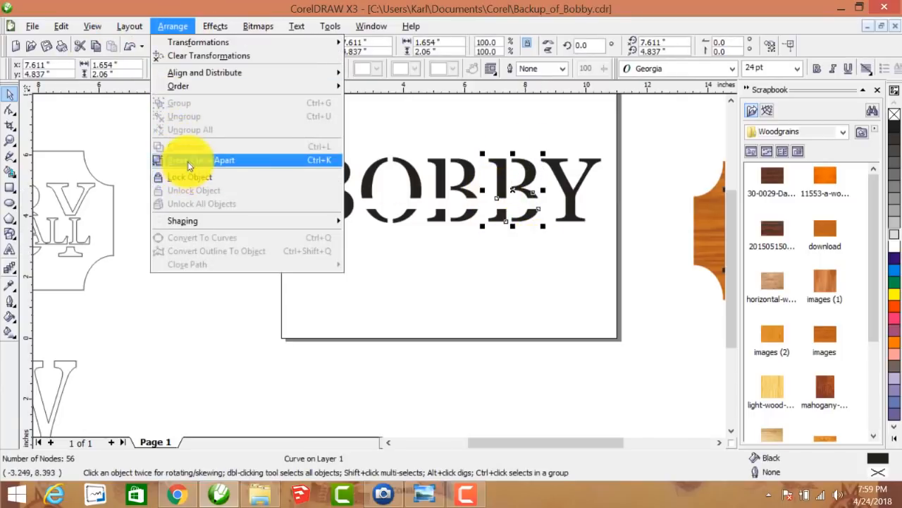
pyautogui.click(189, 161)
pyautogui.click(254, 314)
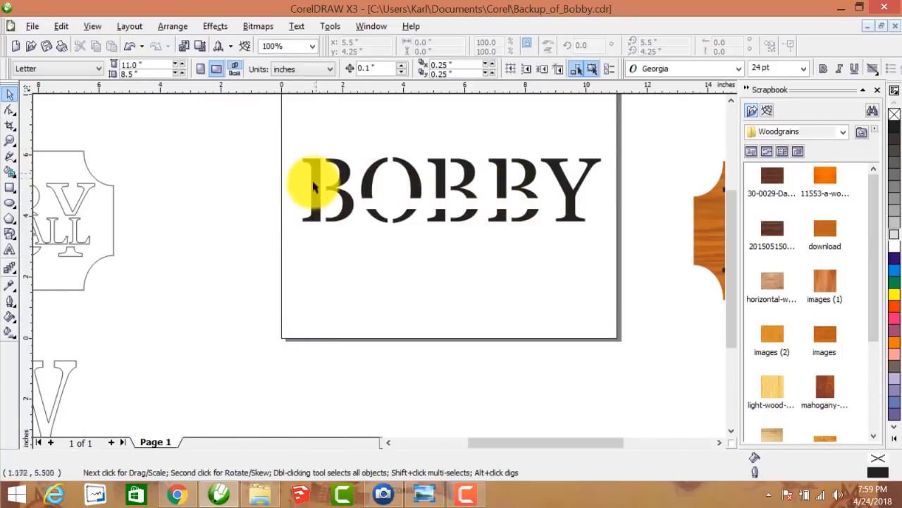
# Step: Stretch the first B upward to about 3.27 in tall and the Y to about 3.34 in tall, keeping their baselines in place
pyautogui.click(323, 172)
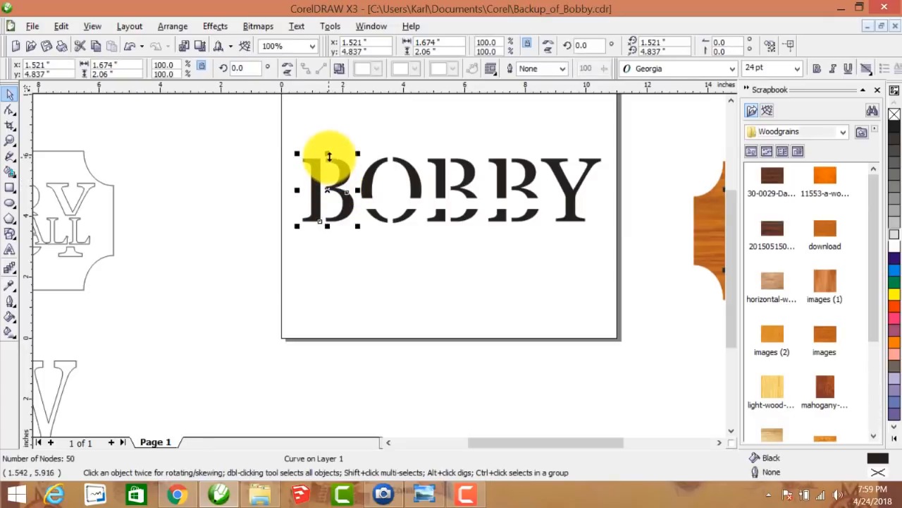
pyautogui.moveTo(327, 154); pyautogui.dragTo(326, 117)
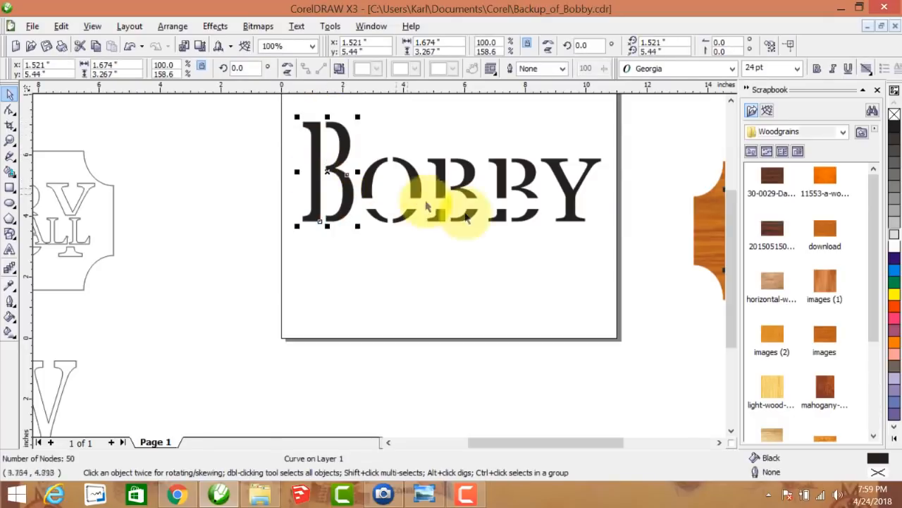
pyautogui.click(572, 199)
pyautogui.moveTo(571, 189)
pyautogui.mouseDown()
pyautogui.moveTo(579, 160)
pyautogui.moveTo(572, 177)
pyautogui.mouseUp()
pyautogui.click(129, 48)
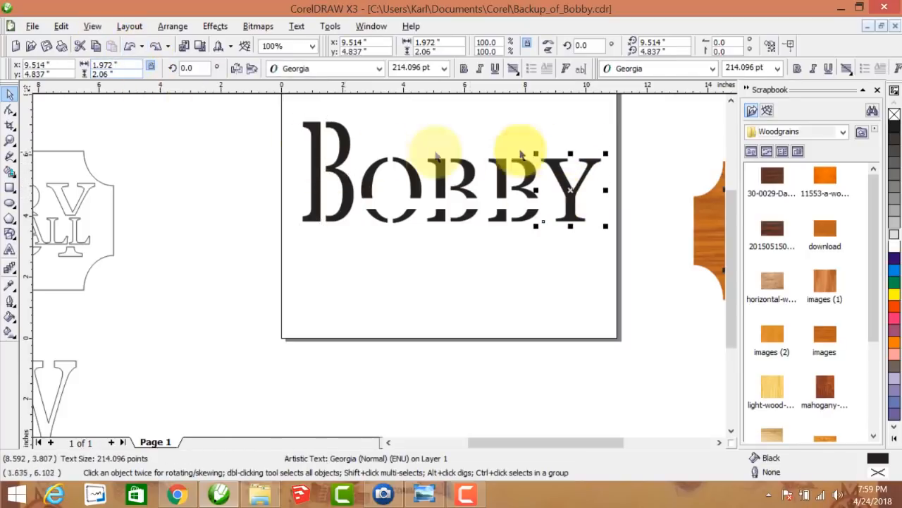
pyautogui.moveTo(572, 155); pyautogui.dragTo(573, 114)
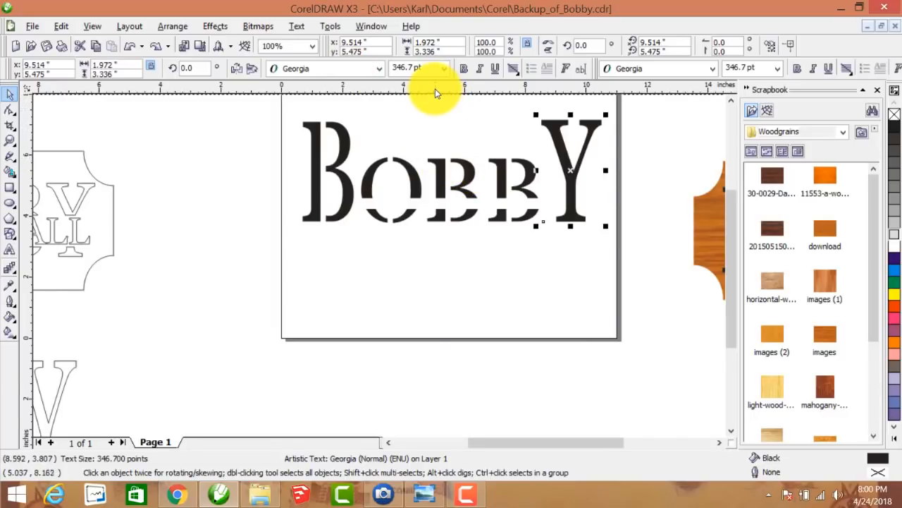
# Step: Place a horizontal guideline at the top of the Y, about y 7.14 in, and stretch the first B up to it, about 3.34 in tall
pyautogui.moveTo(427, 88); pyautogui.dragTo(425, 120)
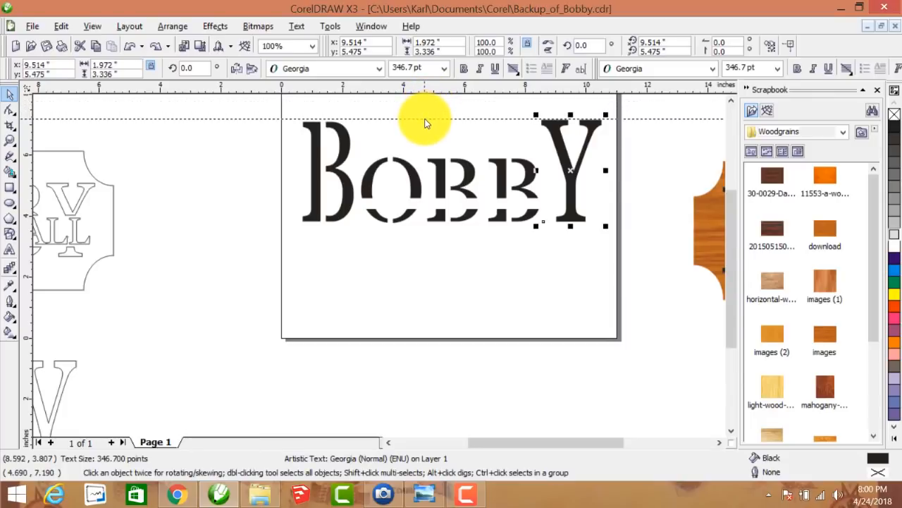
pyautogui.click(425, 121)
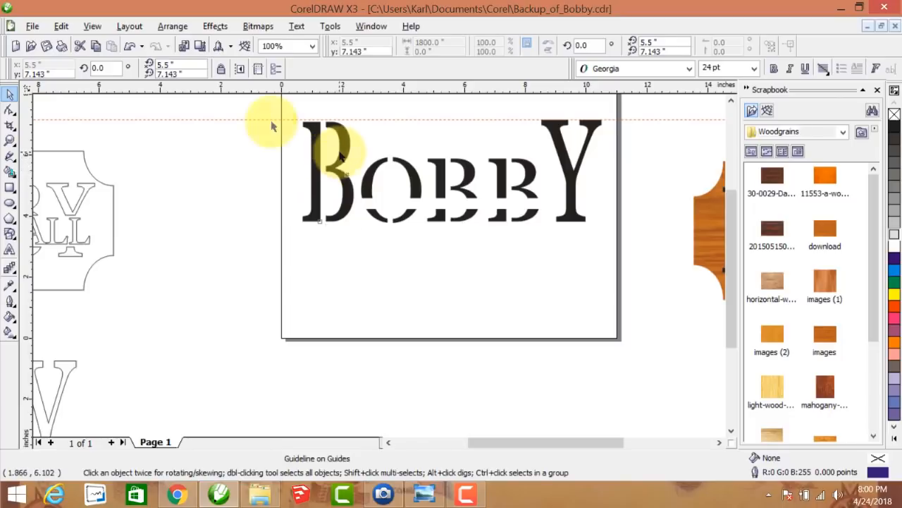
pyautogui.click(330, 123)
pyautogui.scroll(1, 321, 119)
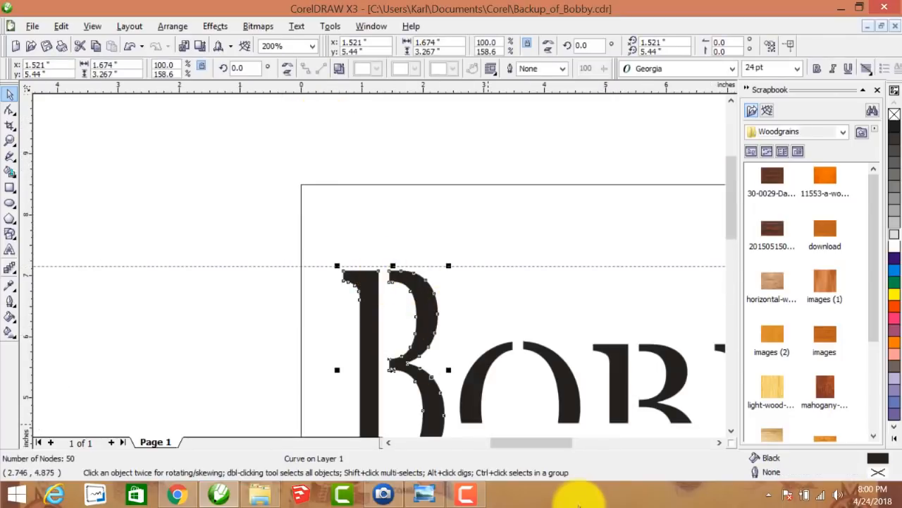
pyautogui.moveTo(523, 442); pyautogui.dragTo(546, 442)
pyautogui.moveTo(170, 264); pyautogui.dragTo(172, 259)
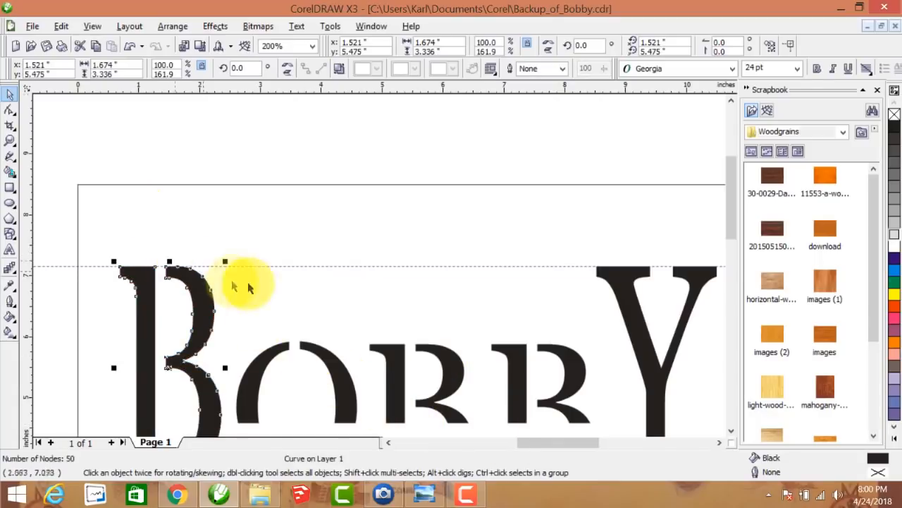
# Step: Delete the horizontal guideline above the name
pyautogui.click(363, 222)
pyautogui.scroll(-2, 403, 178)
pyautogui.scroll(-2, 367, 270)
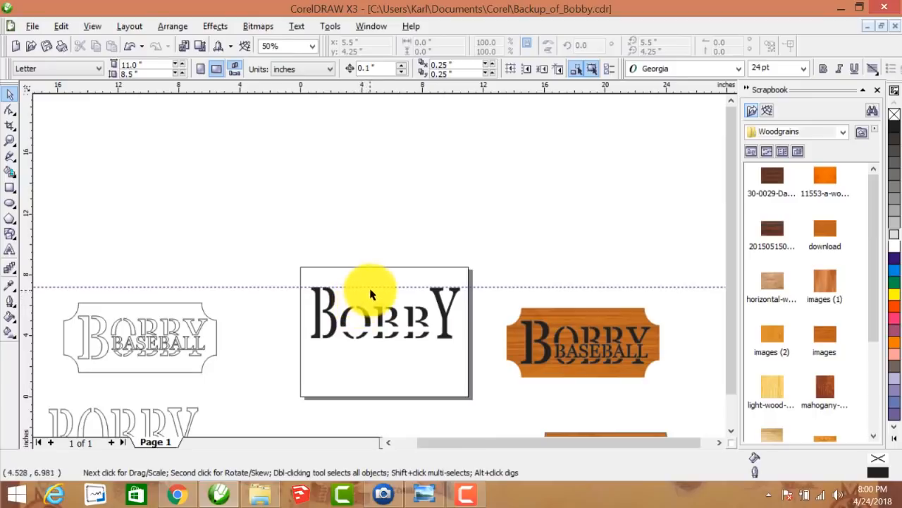
pyautogui.click(373, 287)
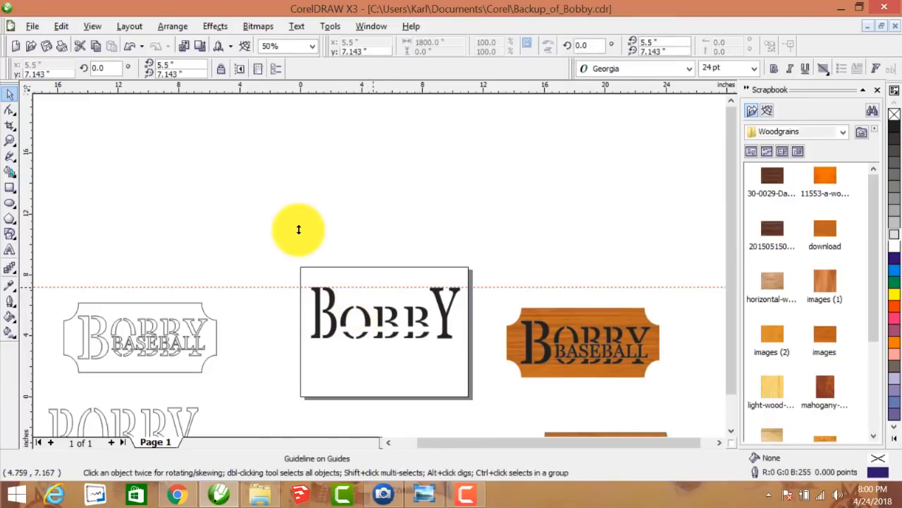
pyautogui.press('Delete')
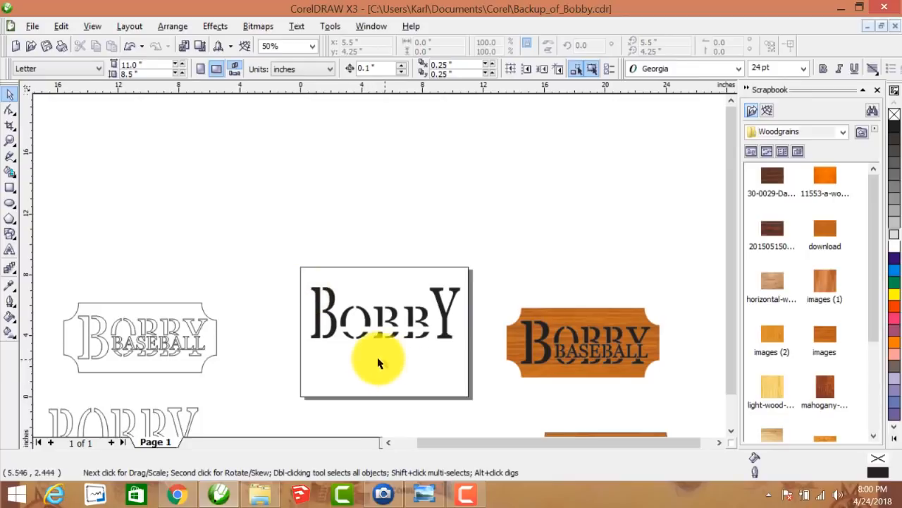
# Step: Move the upper pieces of the O and both inner Bs up 0.7 in to widen the horizontal gap, and clear the selection
pyautogui.scroll(1, 374, 317)
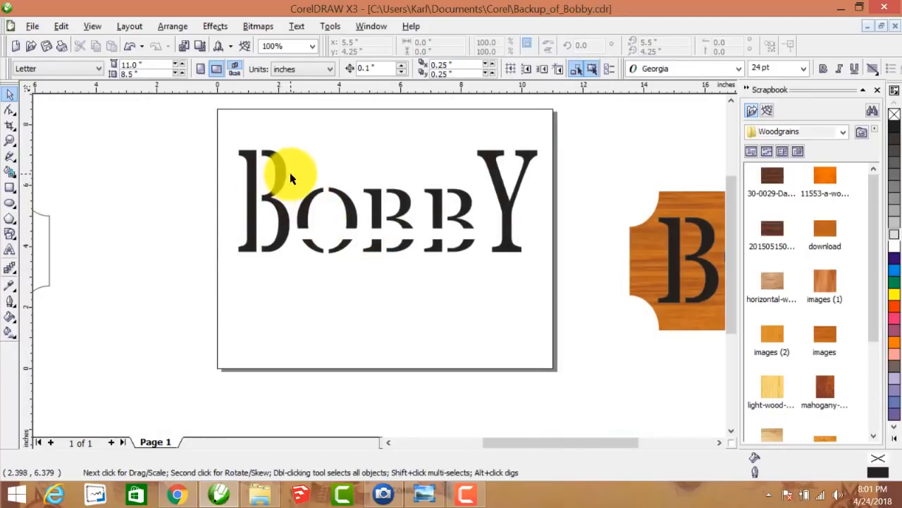
pyautogui.moveTo(290, 176); pyautogui.dragTo(477, 235)
pyautogui.press('Up')
pyautogui.press('Up')
pyautogui.press('Up')
pyautogui.press('Up')
pyautogui.press('Up')
pyautogui.press('Up')
pyautogui.press('Up')
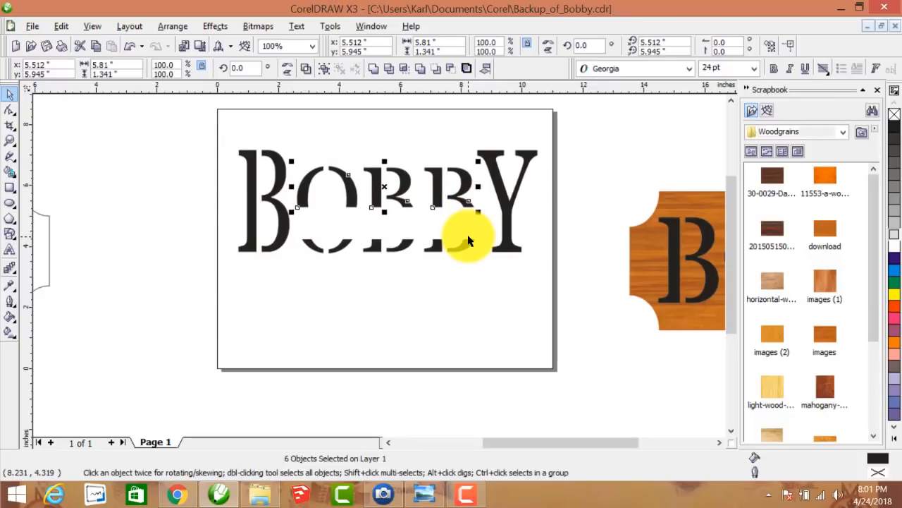
pyautogui.click(390, 237)
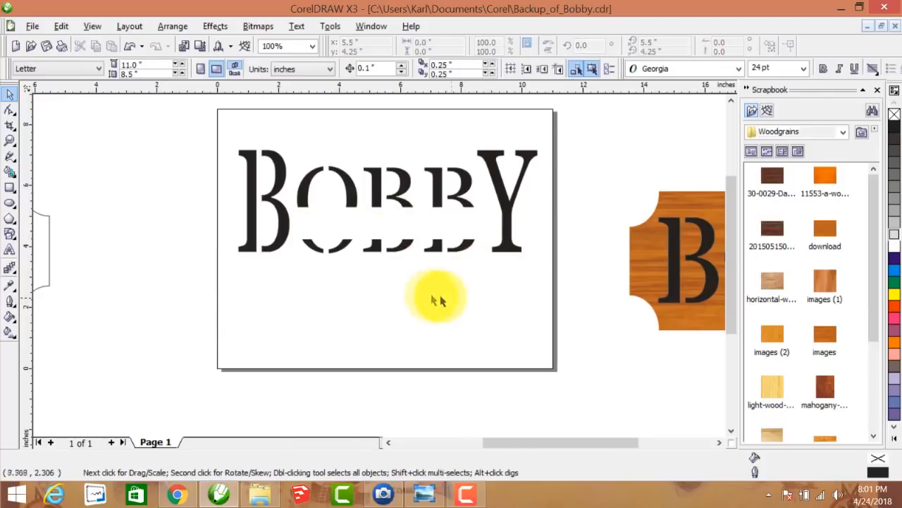
# Step: Add the artistic text HOCKEY in 24 pt Georgia below the BOBBY name
pyautogui.scroll(-1, 383, 274)
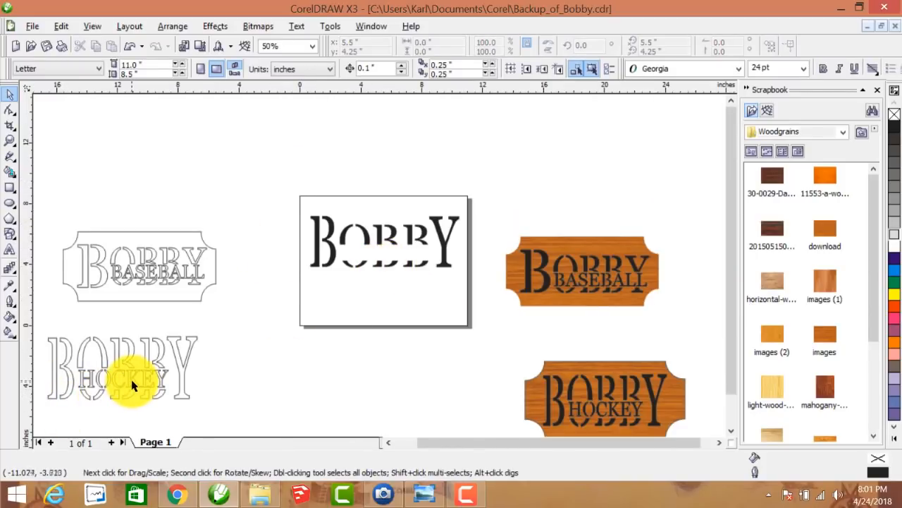
pyautogui.scroll(1, 363, 265)
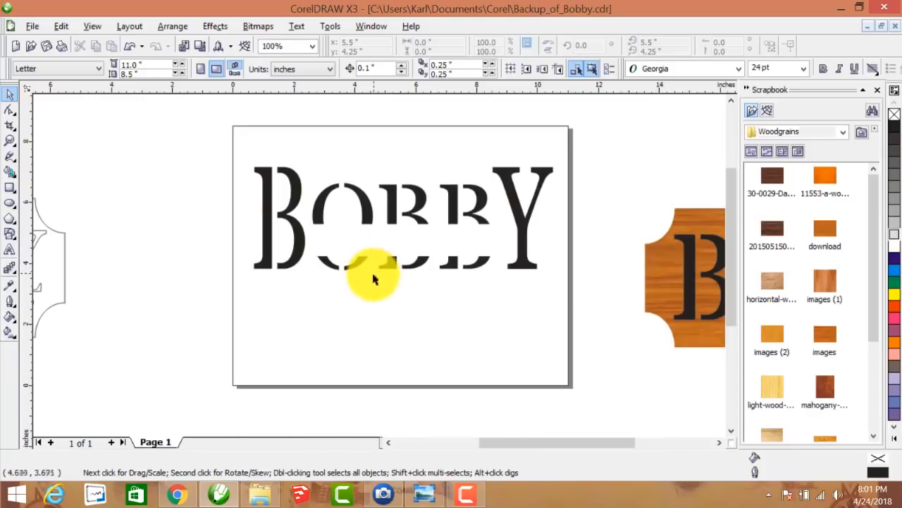
pyautogui.click(10, 249)
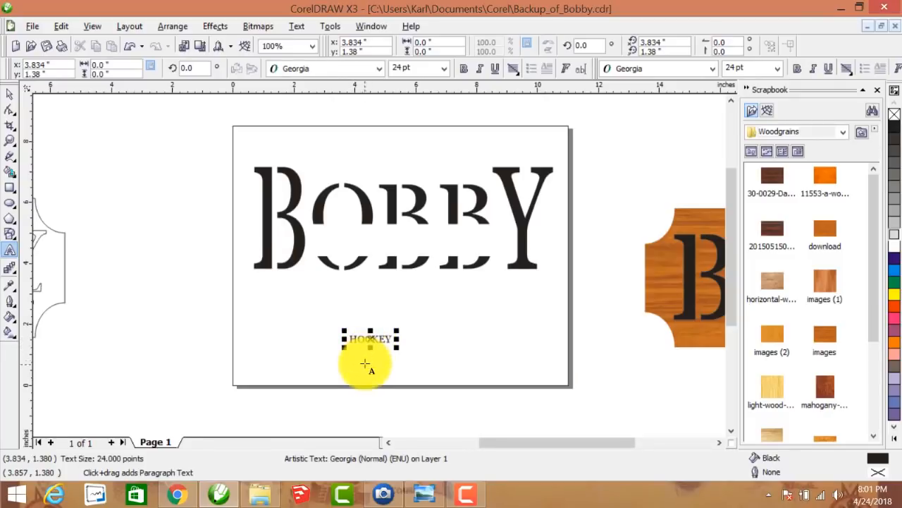
# Step: Move the HOCKEY text into the horizontal gap of the name, centred at about x 5.13 in, y 4.71 in
pyautogui.click(369, 341)
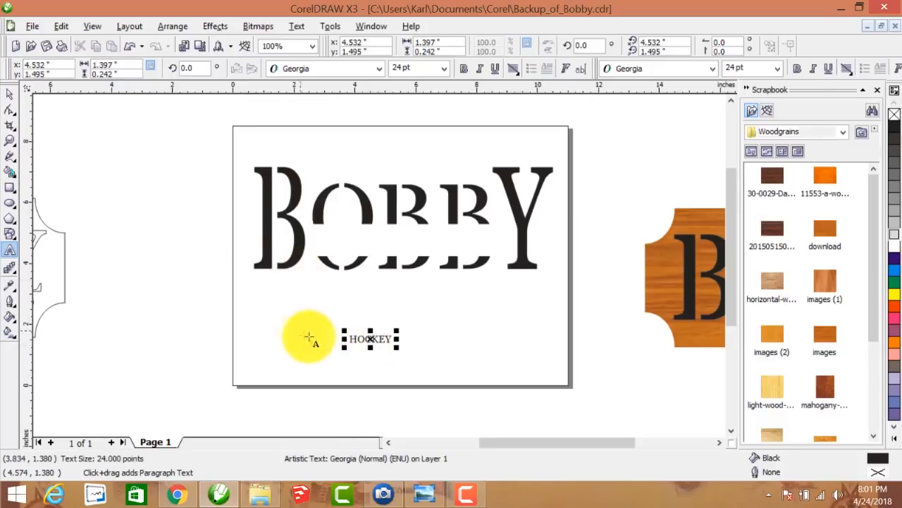
pyautogui.moveTo(370, 341); pyautogui.dragTo(385, 311)
pyautogui.click(345, 349)
pyautogui.click(351, 354)
pyautogui.click(371, 342)
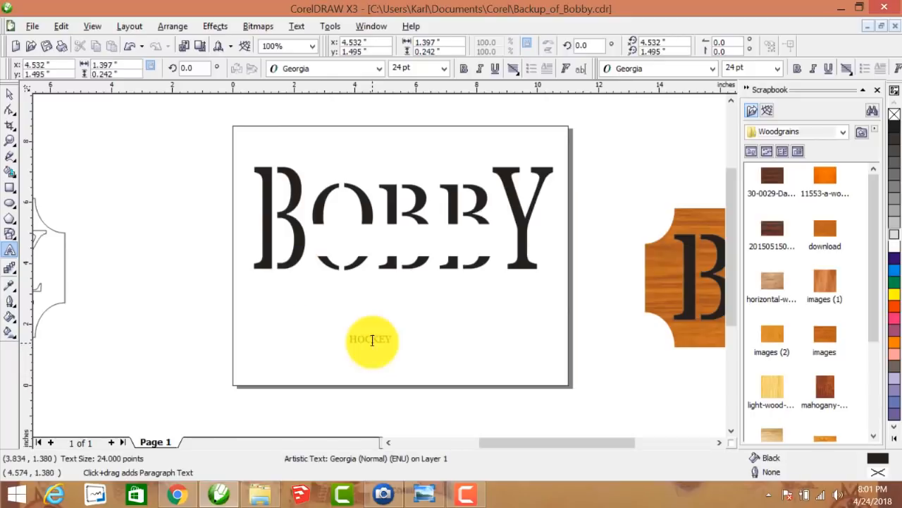
pyautogui.click(10, 94)
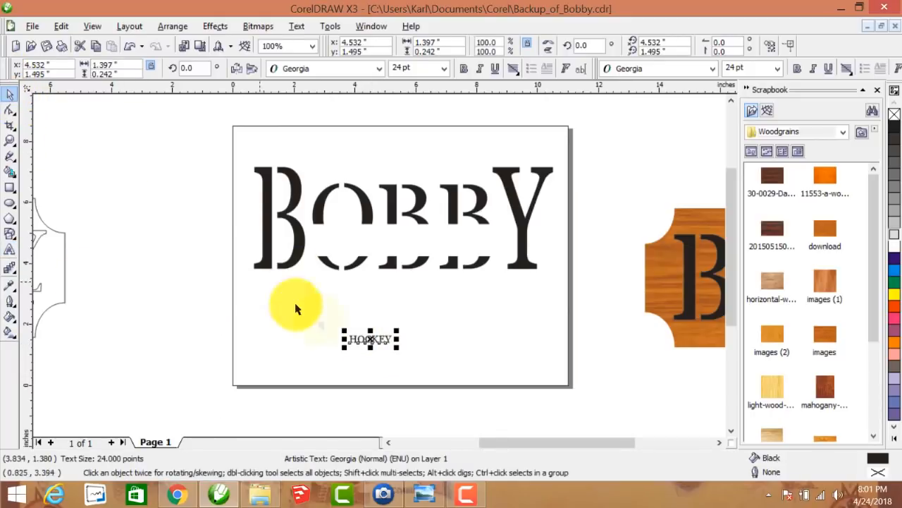
pyautogui.moveTo(371, 342); pyautogui.dragTo(387, 242)
# Step: Stretch the HOCKEY text downward and upward to about 0.90 in tall so it fills the height of the gap
pyautogui.scroll(2, 387, 242)
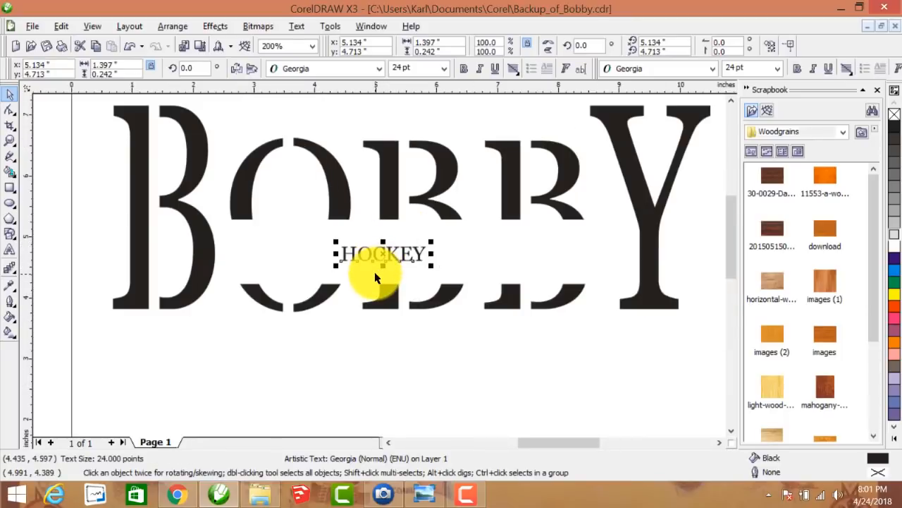
pyautogui.scroll(2, 381, 295)
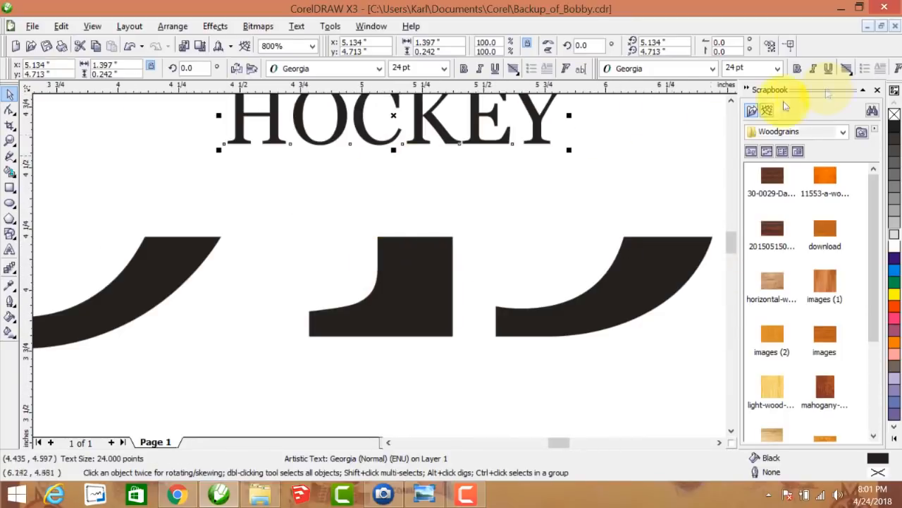
pyautogui.scroll(2, 606, 92)
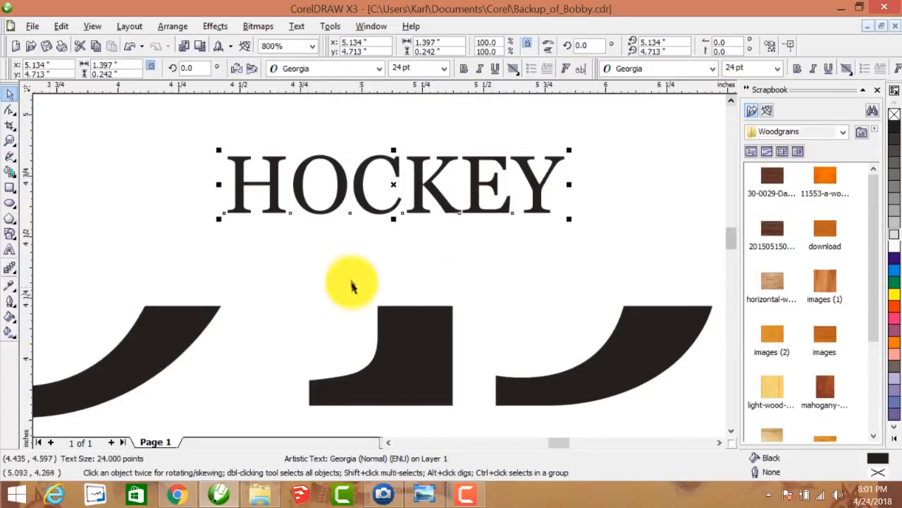
pyautogui.moveTo(394, 219); pyautogui.dragTo(385, 286)
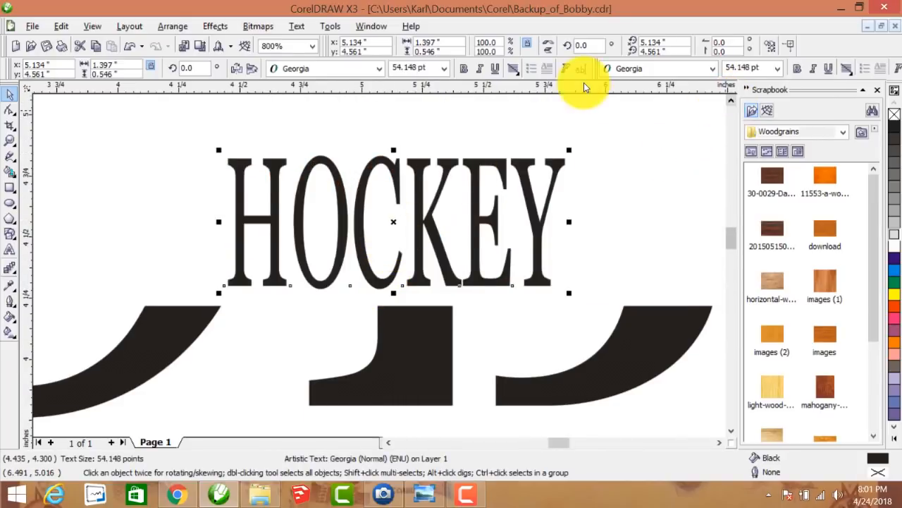
pyautogui.scroll(2, 584, 83)
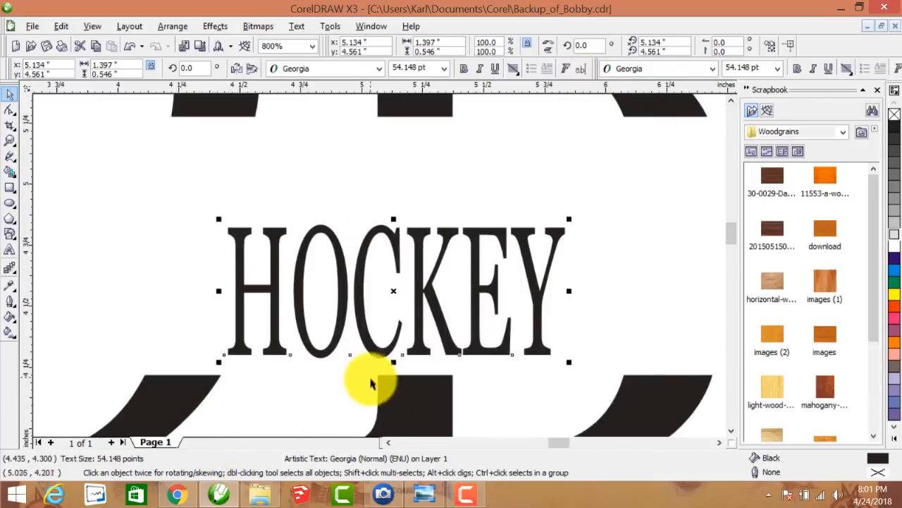
pyautogui.moveTo(393, 220); pyautogui.dragTo(399, 137)
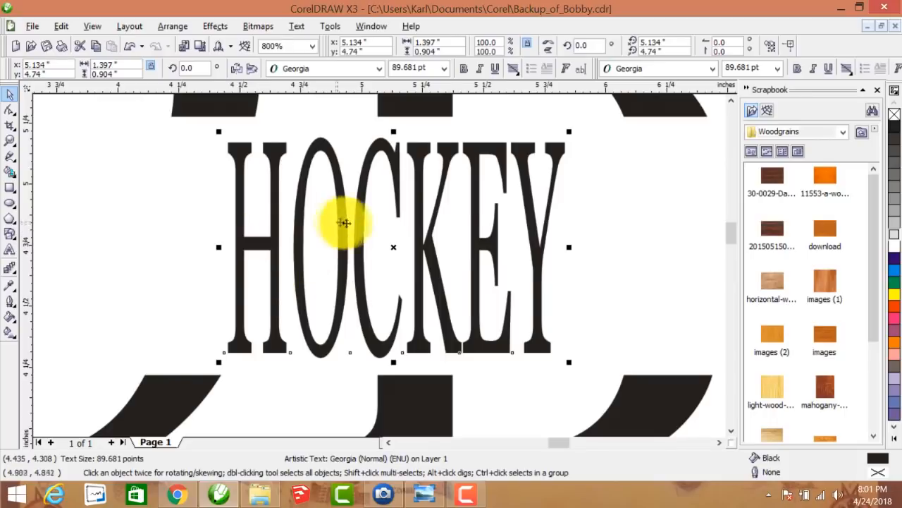
# Step: Widen the HOCKEY text on both sides to about 5.70 in so it spans from the O to the last B, and clear the selection
pyautogui.scroll(-1, 344, 223)
pyautogui.moveTo(305, 275); pyautogui.dragTo(99, 264)
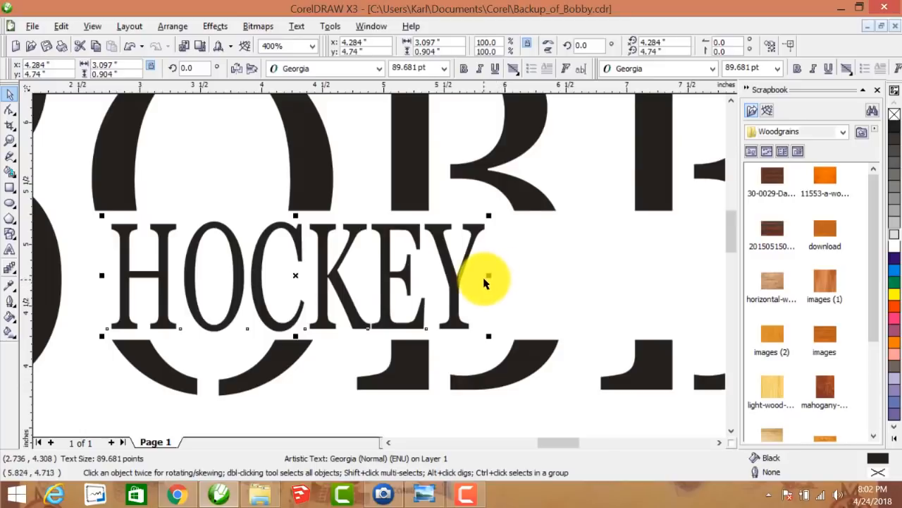
pyautogui.scroll(-1, 485, 282)
pyautogui.moveTo(384, 265); pyautogui.dragTo(540, 265)
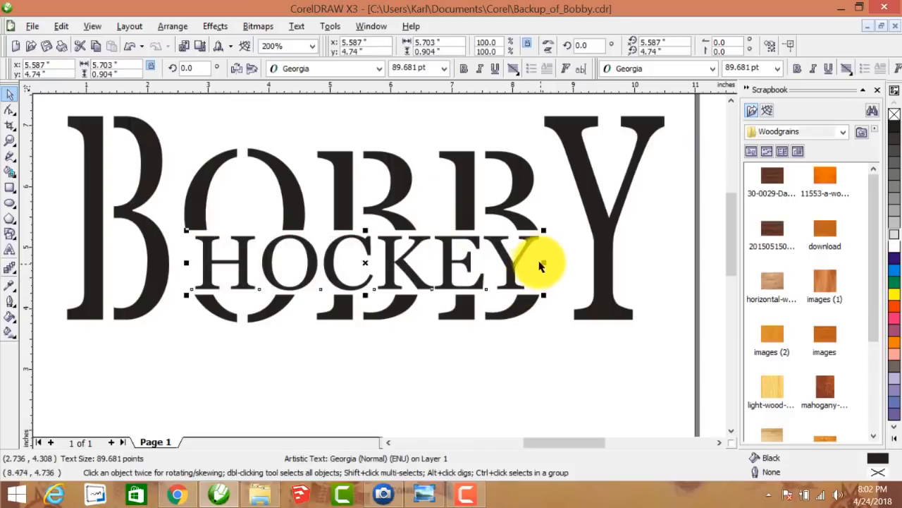
pyautogui.click(532, 375)
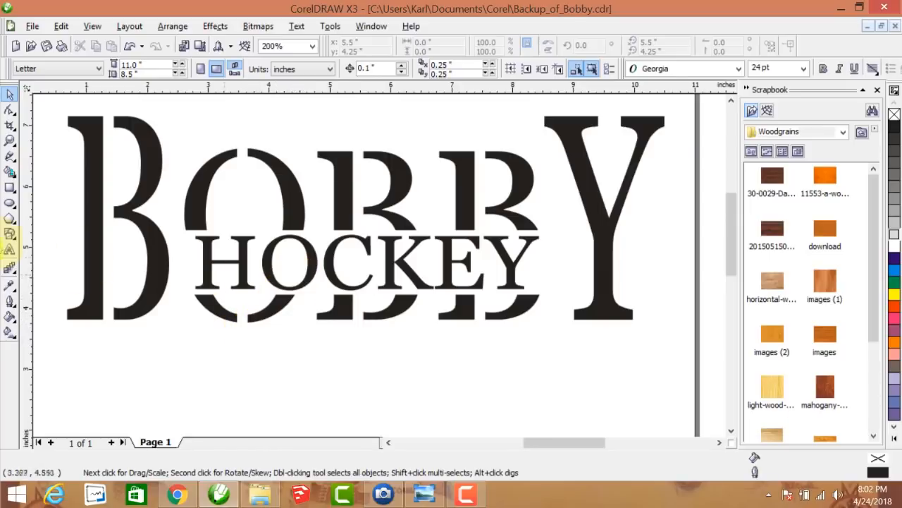
# Step: Draw a narrow vertical rectangle about 0.15 in wide and 0.98 in tall through the O of HOCKEY and fill it light grey
pyautogui.click(10, 187)
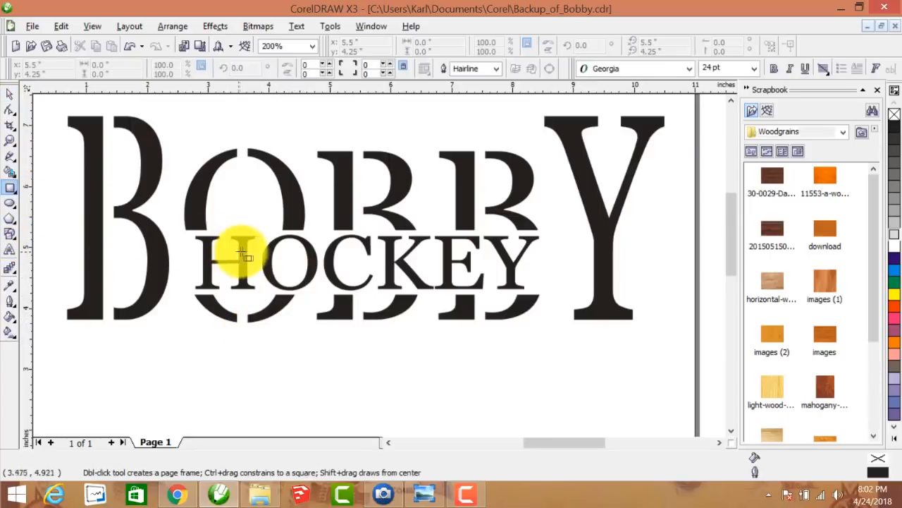
pyautogui.moveTo(287, 232); pyautogui.dragTo(291, 277)
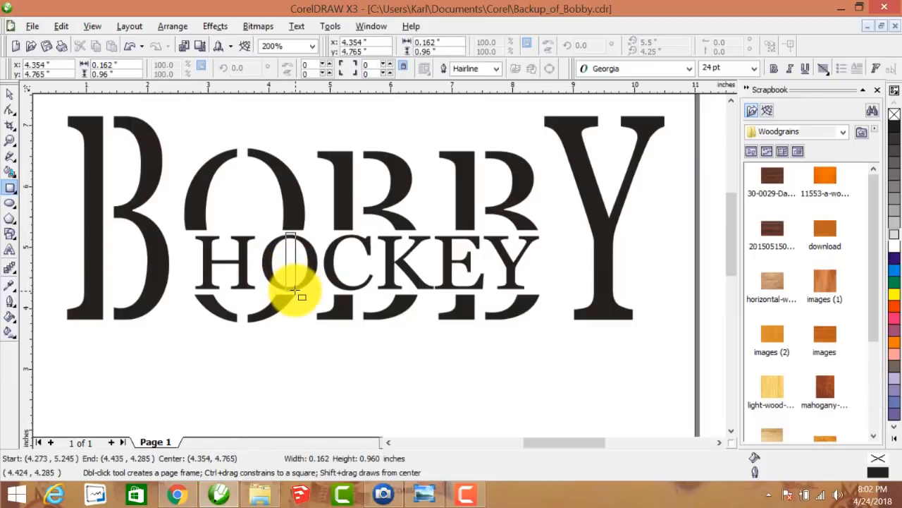
pyautogui.moveTo(293, 291); pyautogui.dragTo(295, 292)
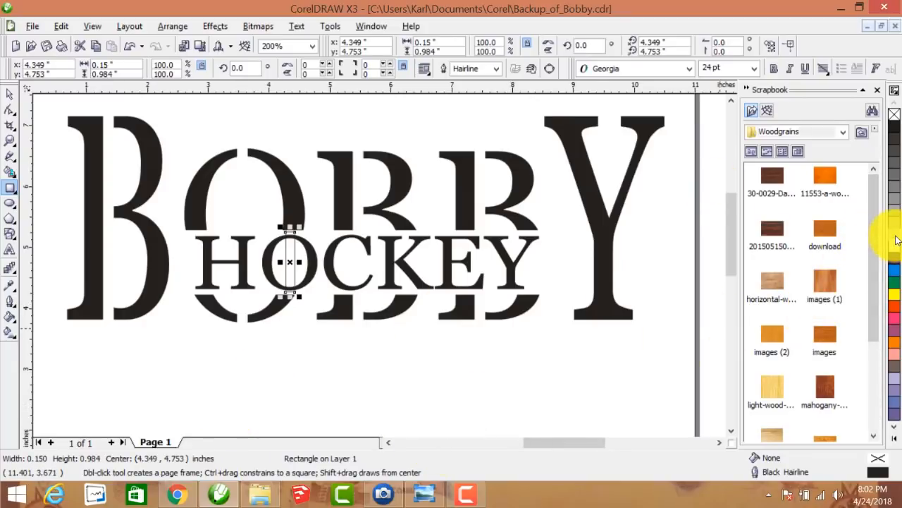
pyautogui.click(322, 397)
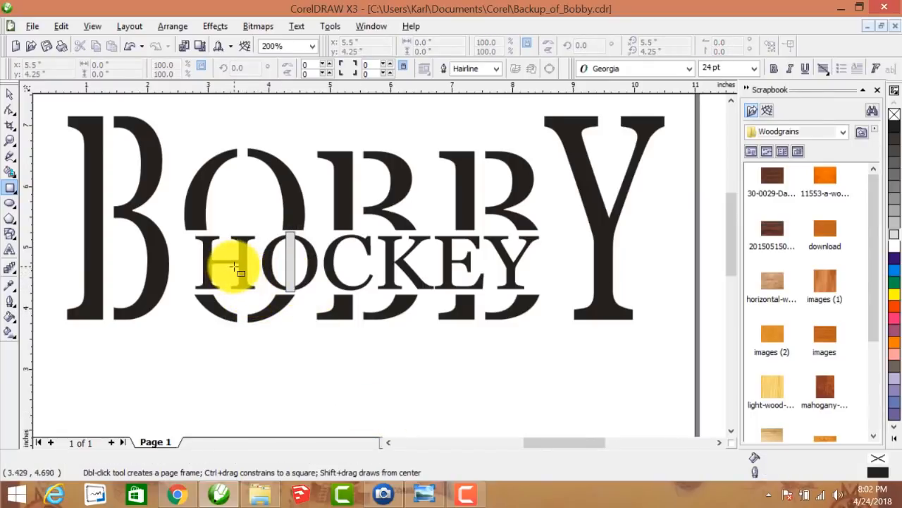
# Step: Break the HOCKEY text apart into individual letters and clear the selection
pyautogui.click(10, 95)
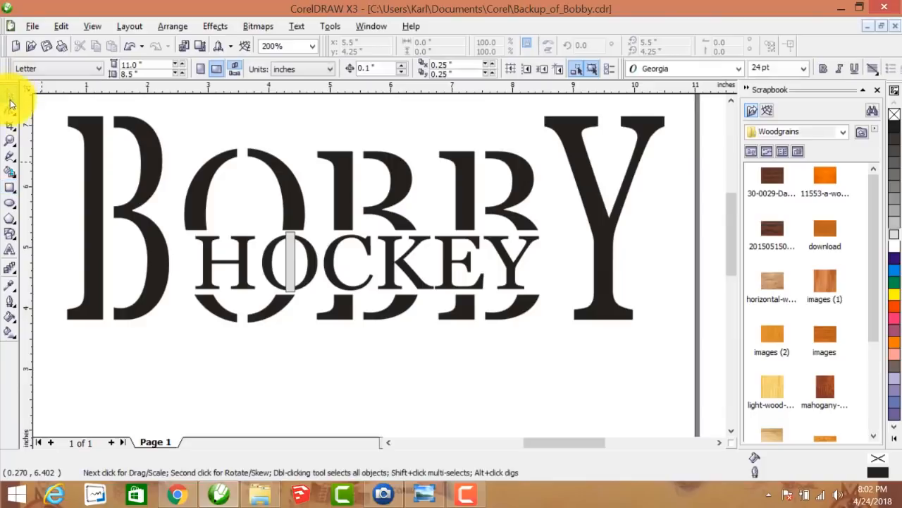
pyautogui.click(239, 264)
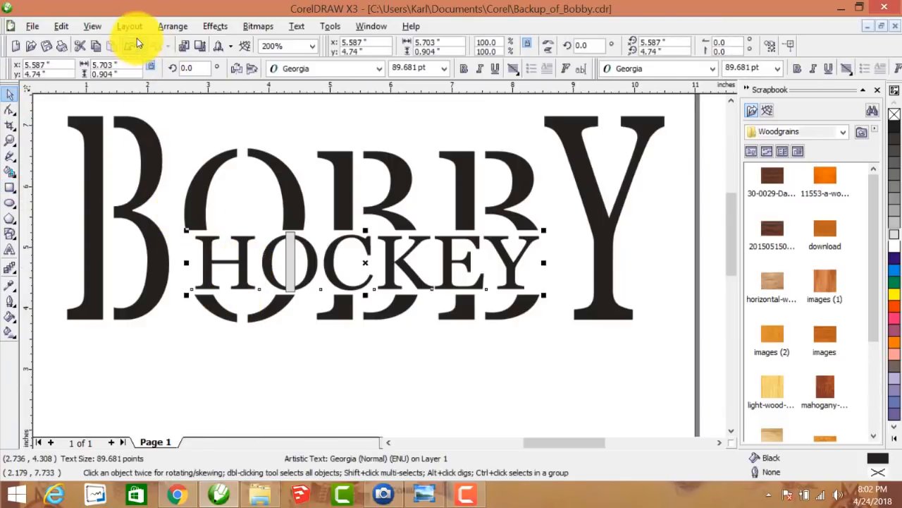
pyautogui.click(178, 28)
pyautogui.click(185, 158)
pyautogui.click(252, 258)
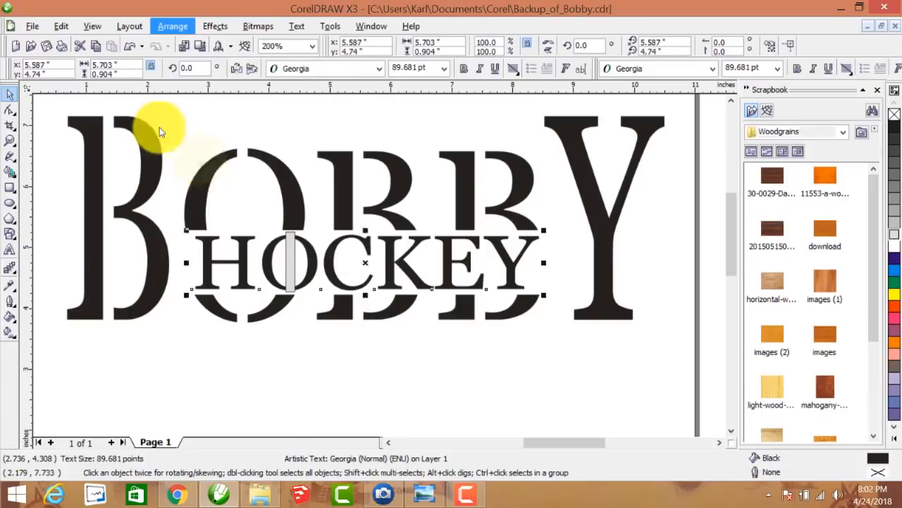
pyautogui.moveTo(247, 274); pyautogui.dragTo(247, 276)
pyautogui.click(326, 347)
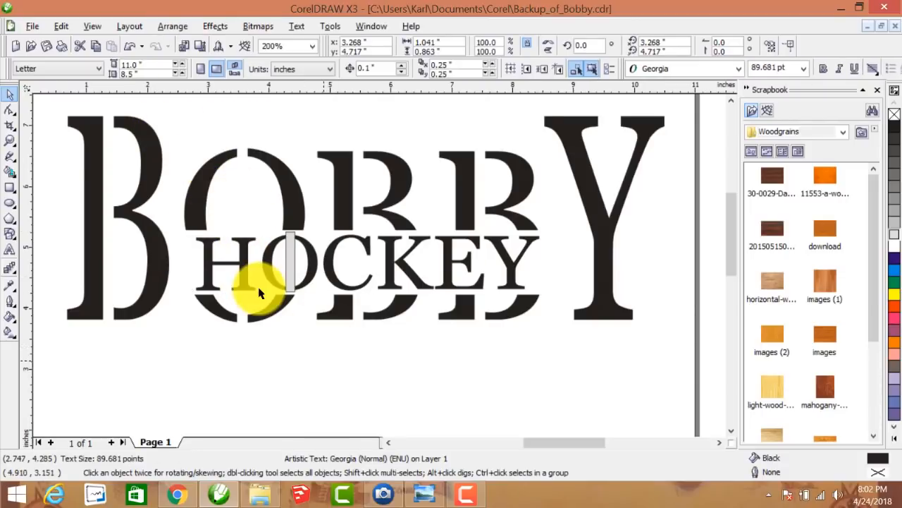
# Step: Cut the vertical stencil gap in the O of HOCKEY by subtracting the grey rectangle from it with Back Minus Front
pyautogui.moveTo(261, 227); pyautogui.dragTo(319, 301)
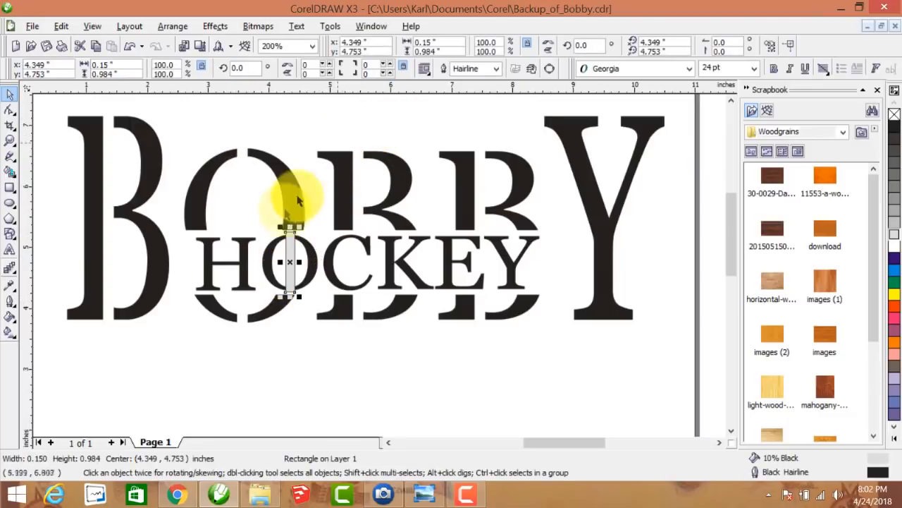
pyautogui.click(295, 369)
pyautogui.moveTo(258, 225); pyautogui.dragTo(321, 295)
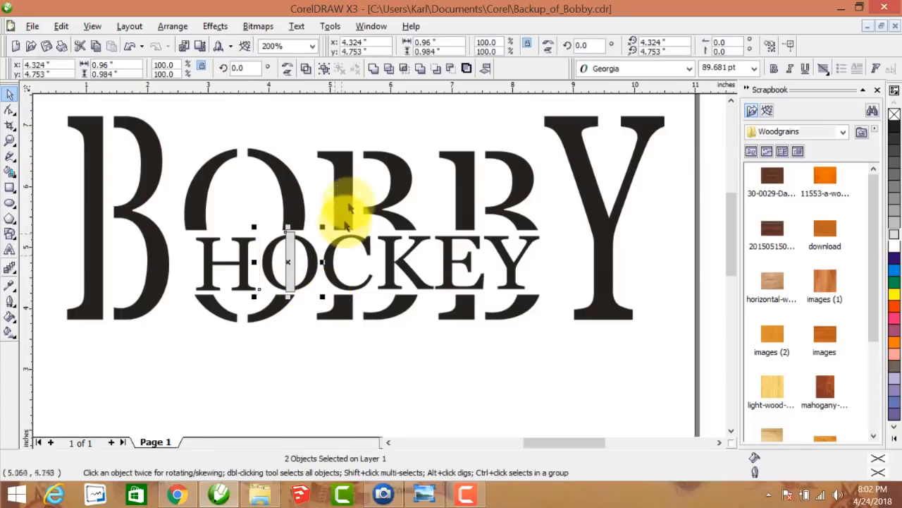
pyautogui.click(449, 70)
pyautogui.click(388, 311)
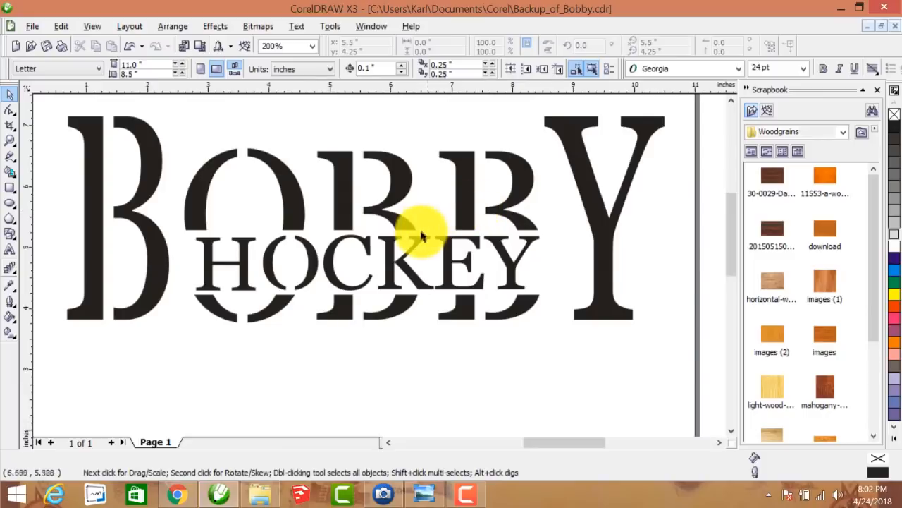
# Step: Nudge the middle OBB letters and HOCKEY together upward by 0.3 in, and clear the selection
pyautogui.scroll(-1, 421, 236)
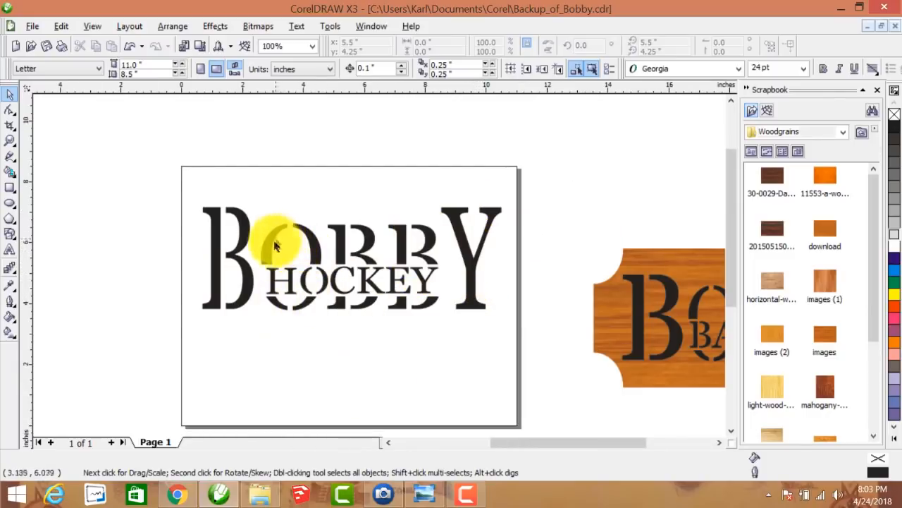
pyautogui.moveTo(255, 212); pyautogui.dragTo(451, 331)
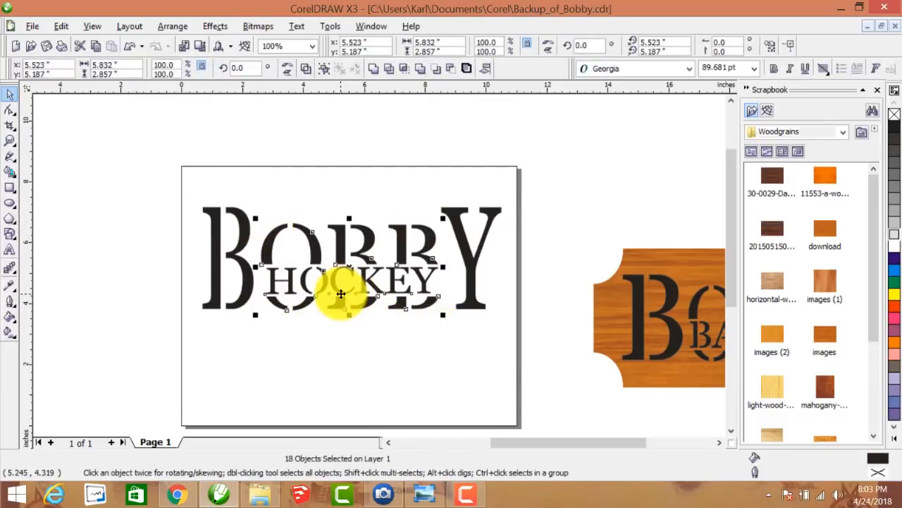
pyautogui.press('Up')
pyautogui.press('Up')
pyautogui.press('Up')
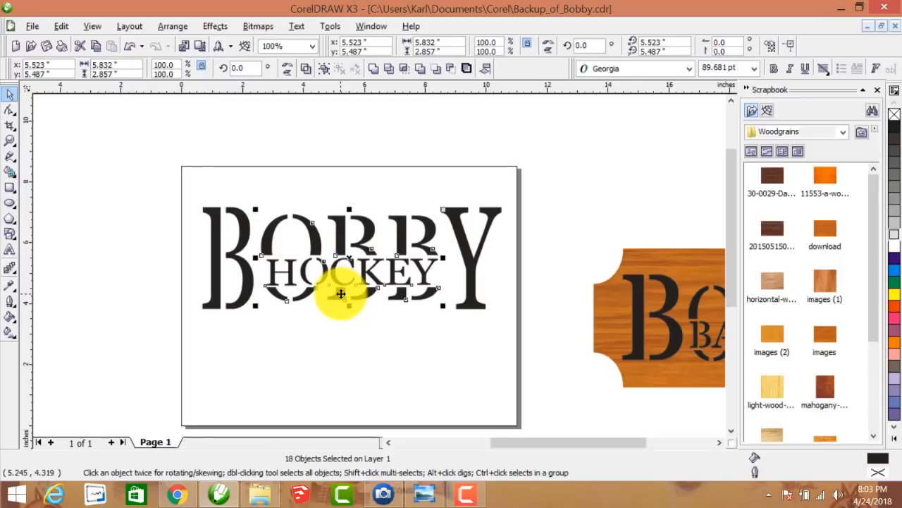
pyautogui.click(296, 365)
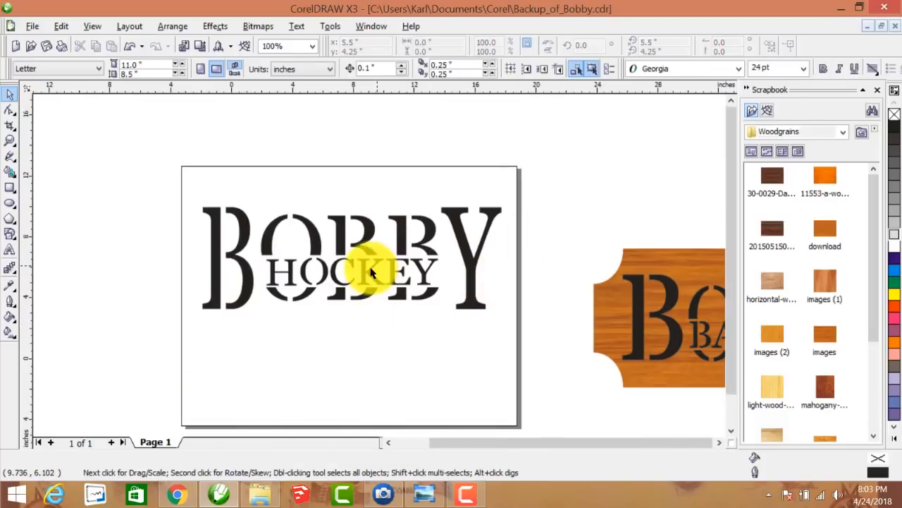
# Step: Group all the pieces of the black BOBBY HOCKEY design on the page into one object
pyautogui.scroll(-1, 282, 292)
pyautogui.scroll(-1, 343, 297)
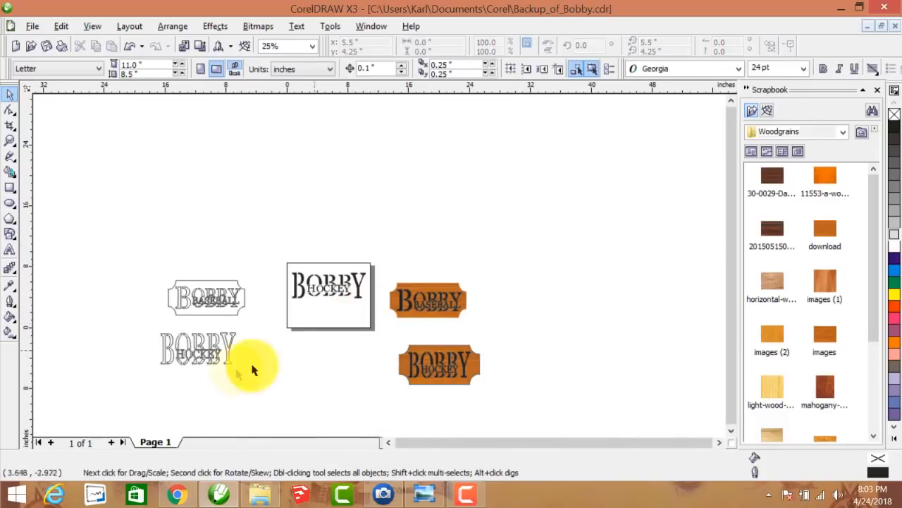
pyautogui.scroll(1, 315, 309)
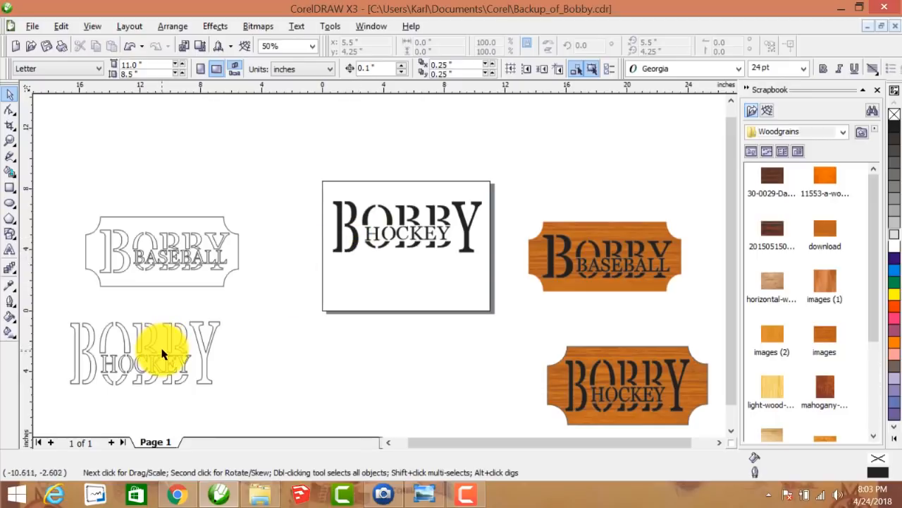
pyautogui.moveTo(296, 219); pyautogui.dragTo(494, 264)
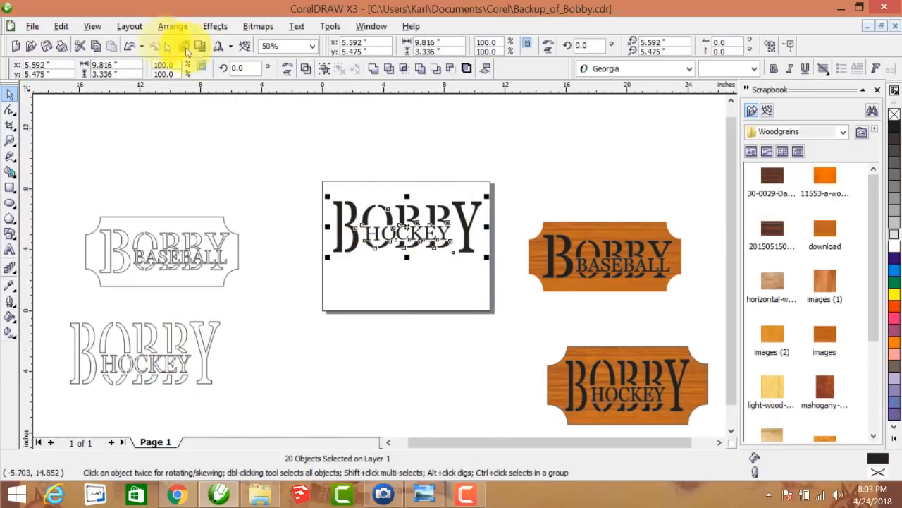
pyautogui.click(164, 28)
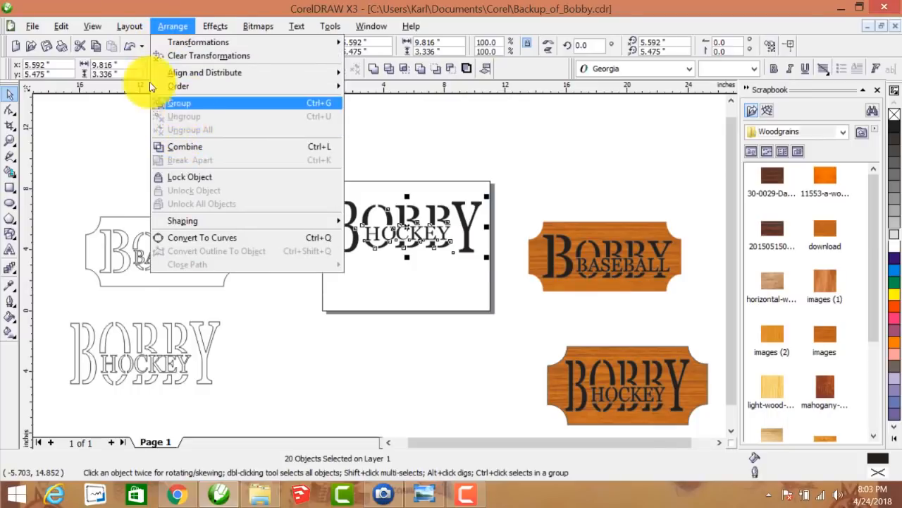
pyautogui.click(158, 100)
pyautogui.click(236, 212)
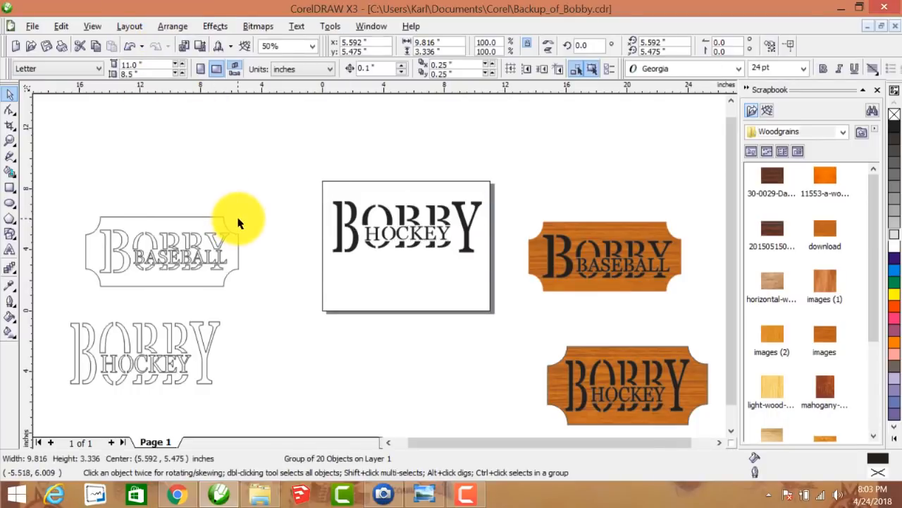
# Step: Give the grouped BOBBY HOCKEY design a white fill and a black outline, and clear the selection
pyautogui.click(389, 220)
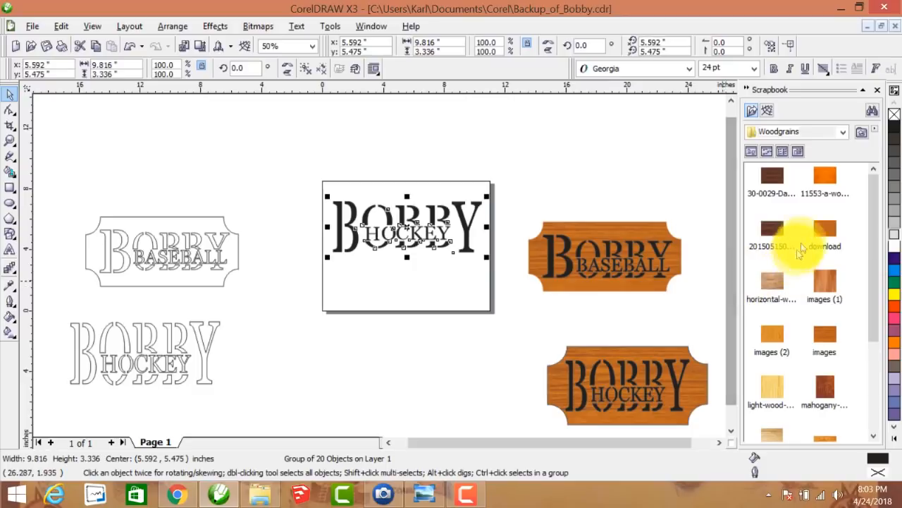
pyautogui.click(895, 251)
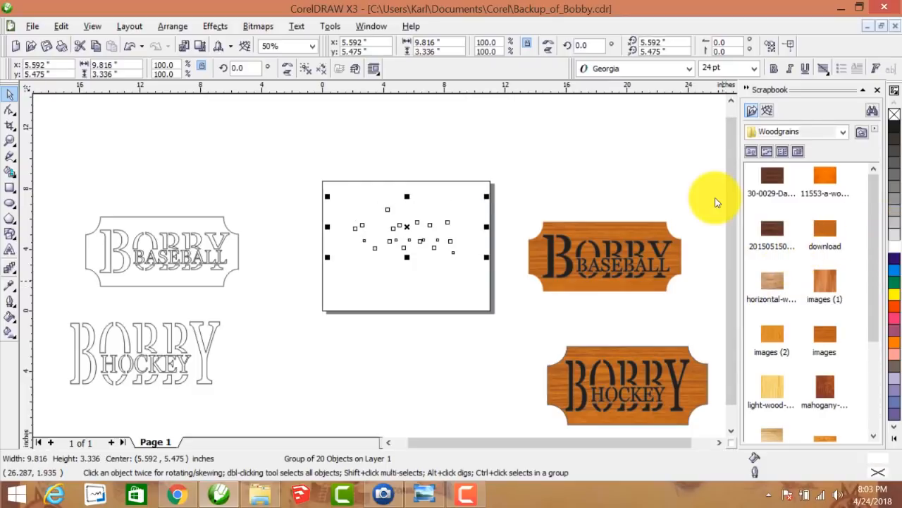
pyautogui.click(893, 116)
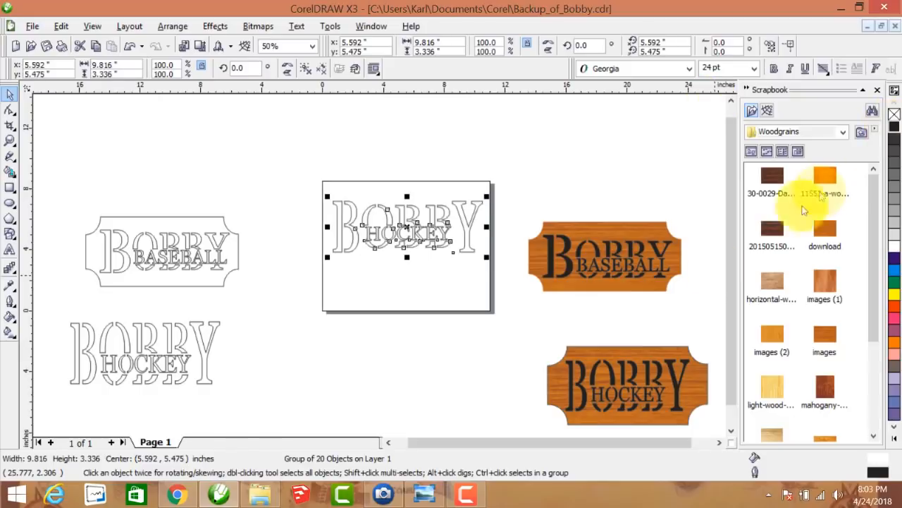
pyautogui.click(401, 366)
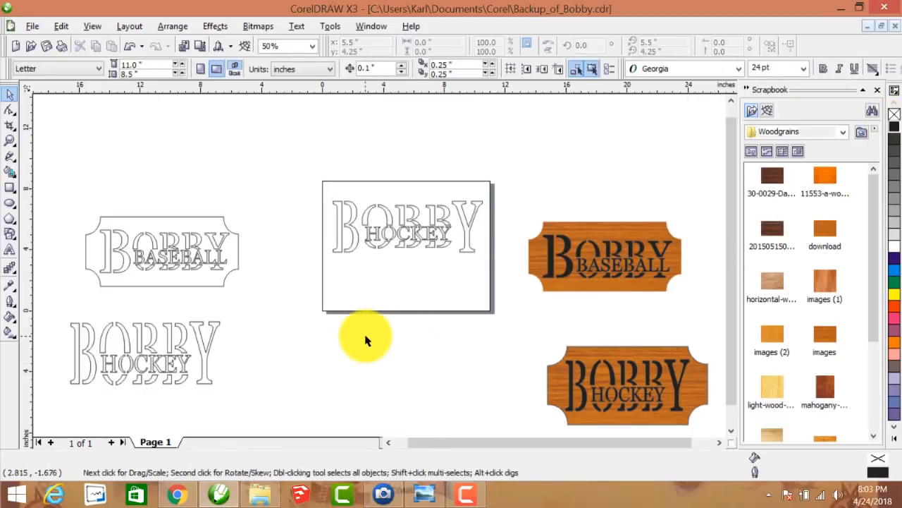
# Step: Move the outlined BOBBY HOCKEY group below the page, centred at about x 3.37 in, y -4.90 in
pyautogui.click(345, 250)
pyautogui.scroll(-1, 467, 297)
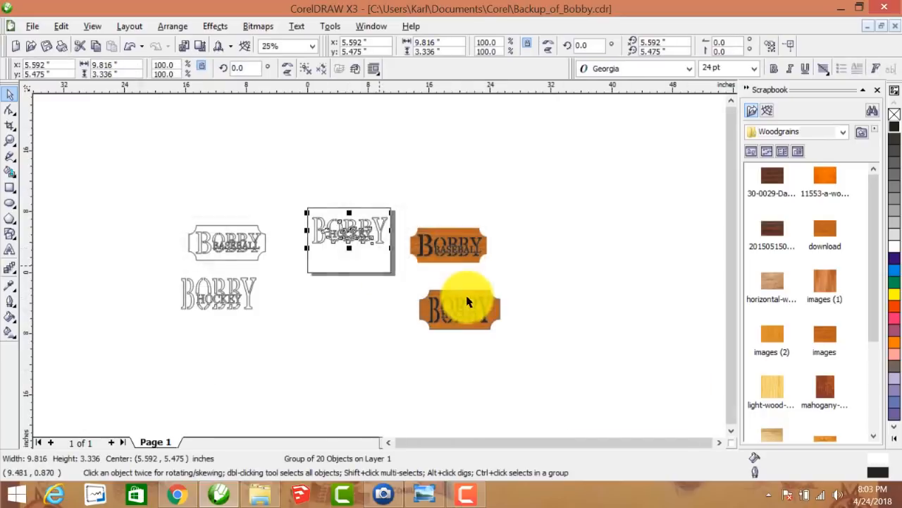
pyautogui.moveTo(347, 240); pyautogui.dragTo(332, 313)
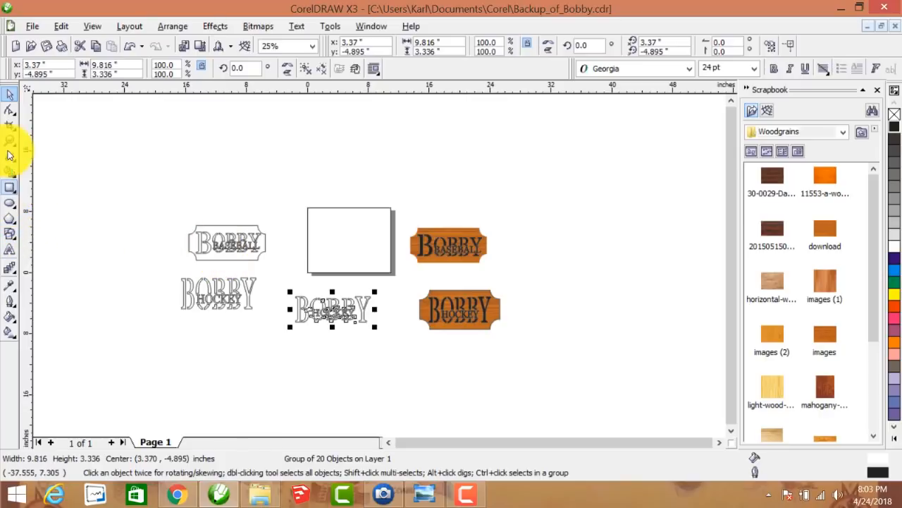
# Step: Draw a rectangle, widen it on both sides to about 9.63 in wide and 4.72 in tall, and centre it on the page
pyautogui.click(10, 187)
pyautogui.moveTo(315, 220); pyautogui.dragTo(381, 256)
pyautogui.scroll(1, 357, 241)
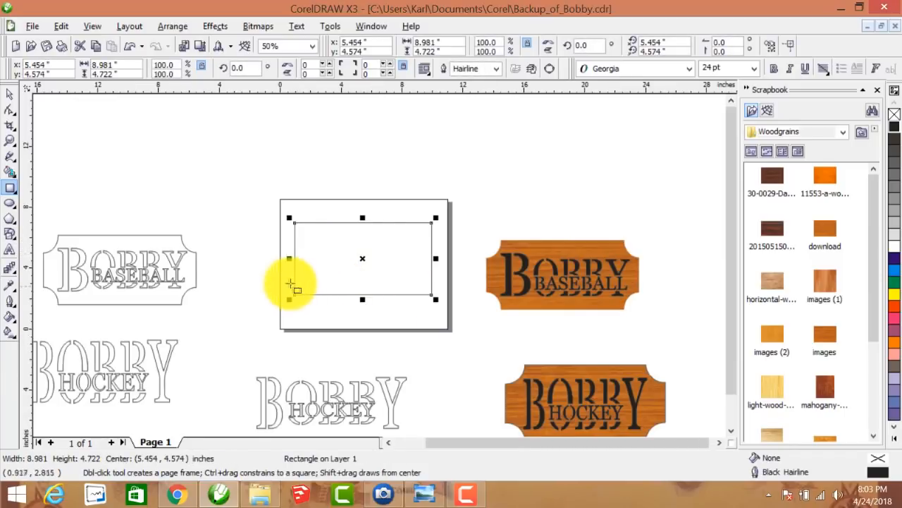
pyautogui.moveTo(291, 261)
pyautogui.mouseDown()
pyautogui.moveTo(233, 207)
pyautogui.moveTo(285, 260)
pyautogui.mouseUp()
pyautogui.moveTo(437, 260); pyautogui.dragTo(441, 260)
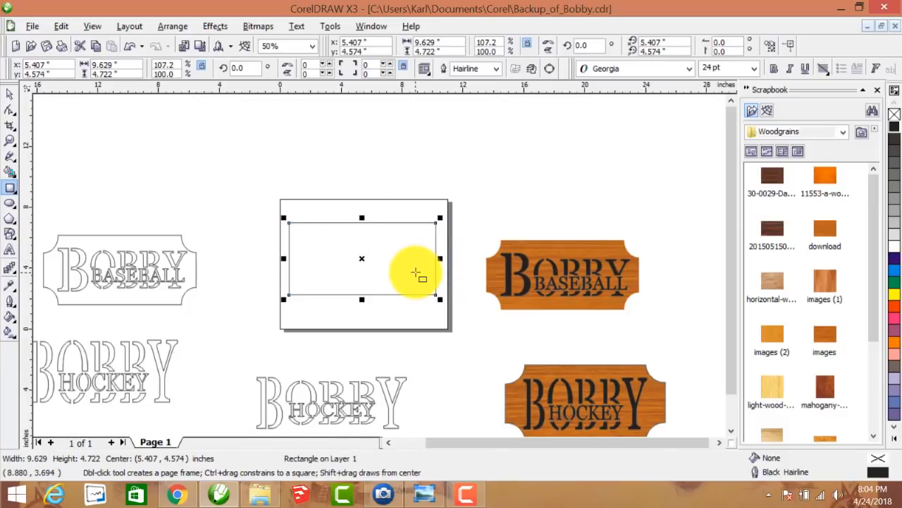
pyautogui.press('p')
pyautogui.click(210, 304)
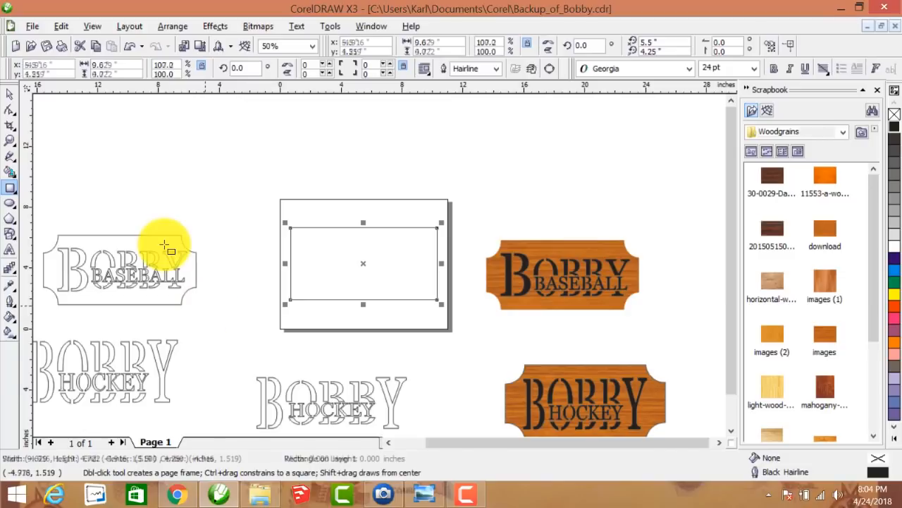
# Step: Draw a circle about 2.13 in in diameter above the page's upper-left corner
pyautogui.click(11, 206)
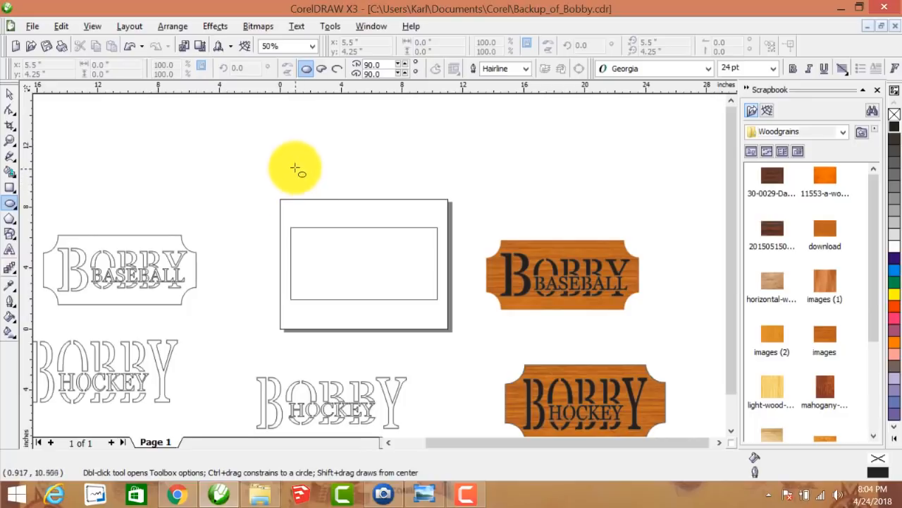
pyautogui.moveTo(296, 166); pyautogui.dragTo(328, 182)
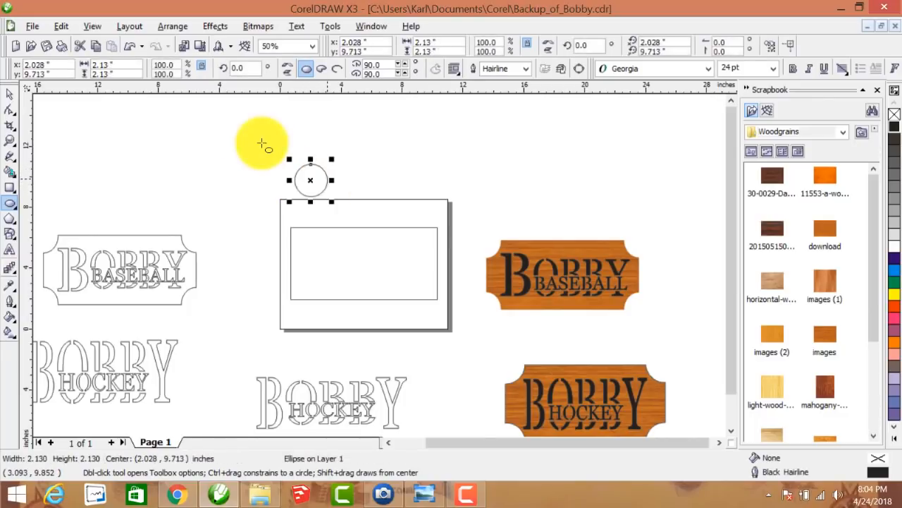
pyautogui.click(249, 221)
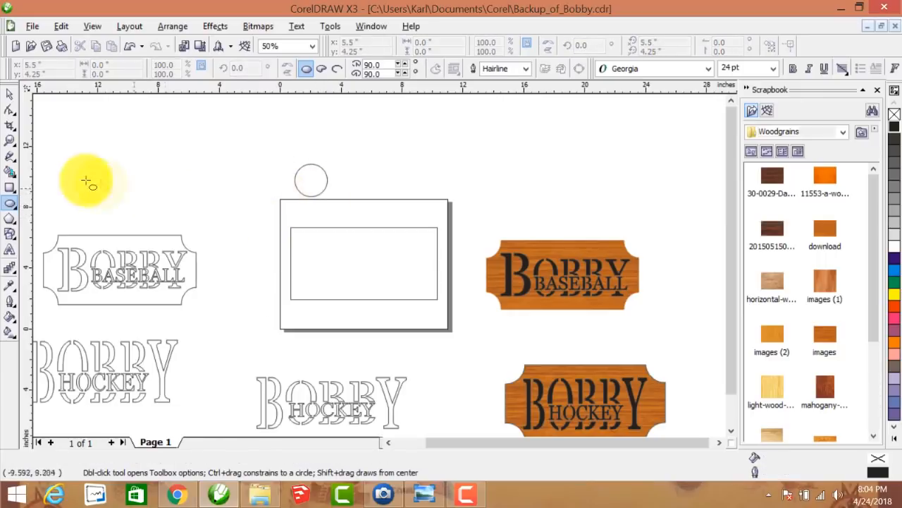
# Step: Move the circle so its centre sits exactly on the rectangle's upper-left corner, at about x 0.694 in, y 6.614 in
pyautogui.click(10, 94)
pyautogui.click(308, 183)
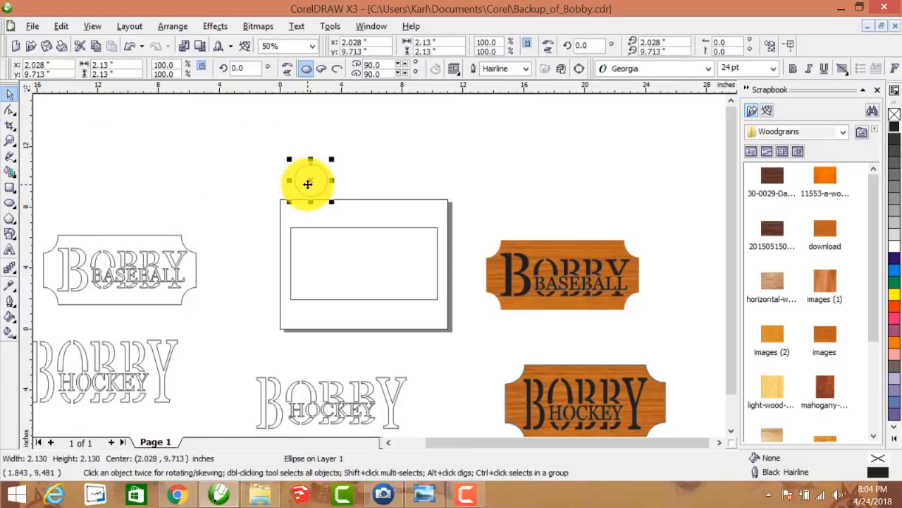
pyautogui.moveTo(309, 182); pyautogui.dragTo(298, 211)
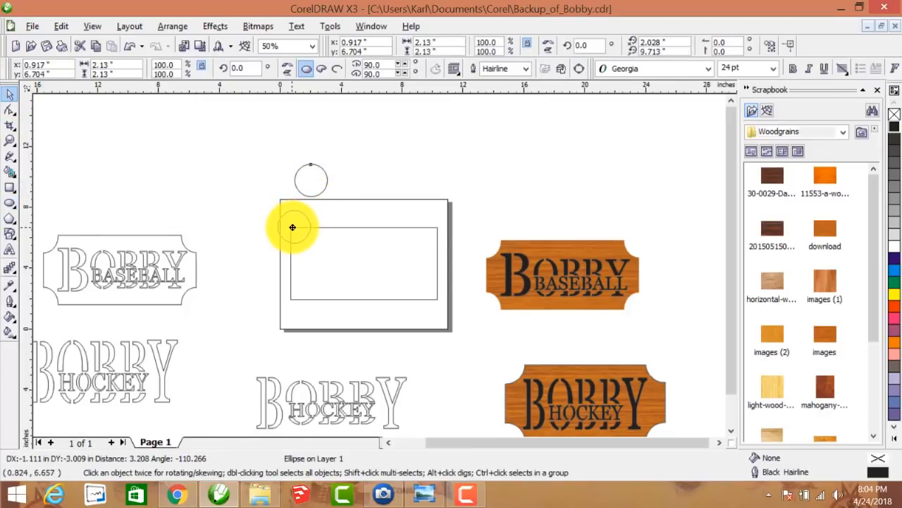
pyautogui.scroll(1, 378, 264)
pyautogui.scroll(1, 326, 236)
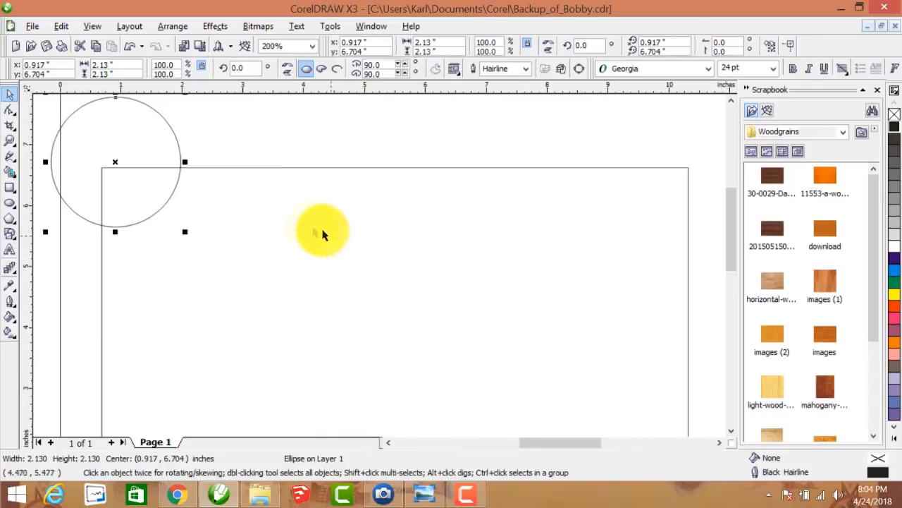
pyautogui.moveTo(555, 447); pyautogui.dragTo(528, 453)
pyautogui.moveTo(350, 162); pyautogui.dragTo(335, 170)
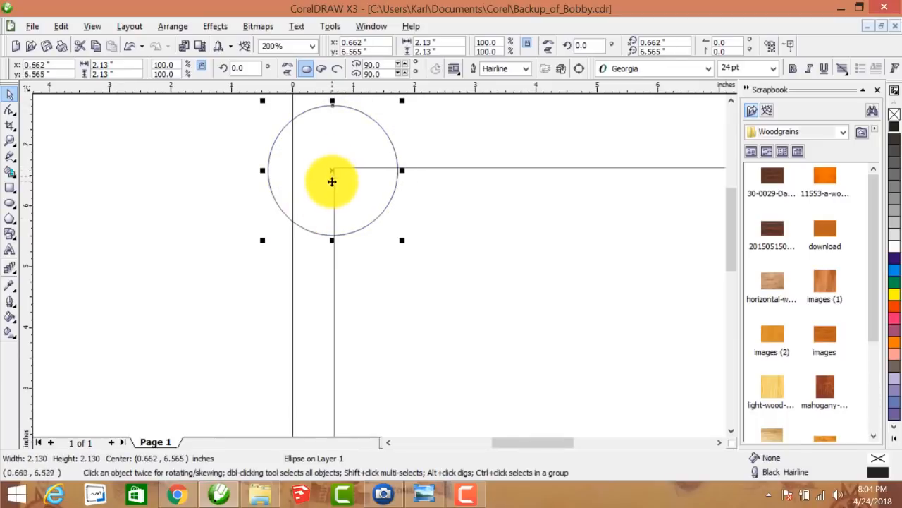
pyautogui.scroll(2, 331, 182)
pyautogui.moveTo(378, 221); pyautogui.dragTo(385, 207)
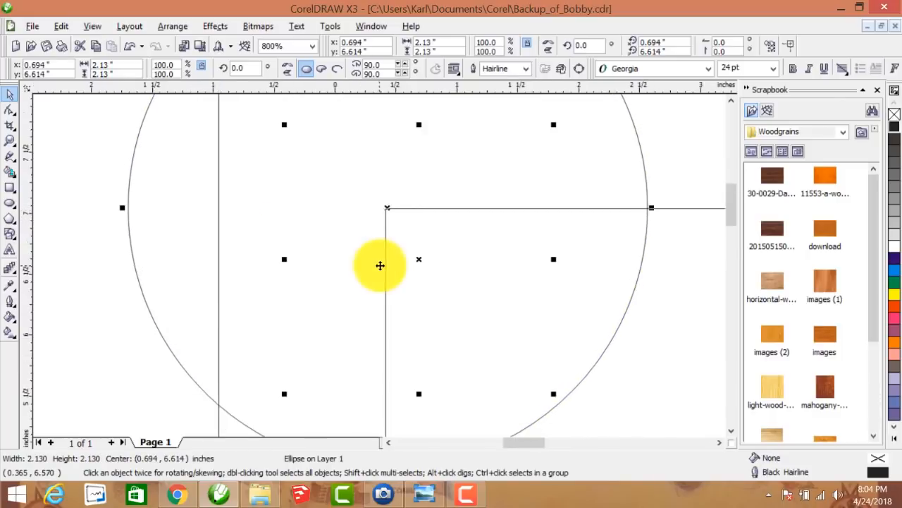
pyautogui.scroll(-3, 380, 265)
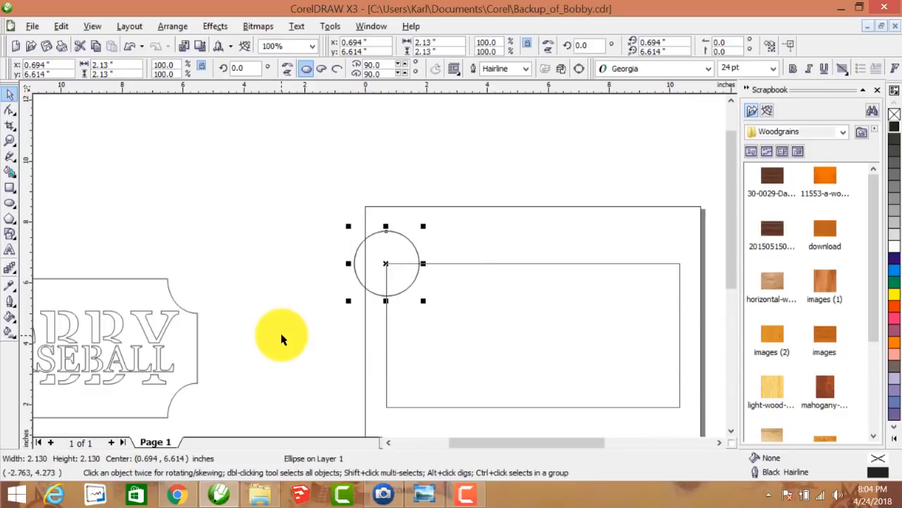
# Step: Duplicate the upper-left circle and move the copy straight down onto the rectangle's lower-left corner, at about x 0.694 in, y 1.914 in
pyautogui.press('Down')
pyautogui.press('Down')
pyautogui.press('Down')
pyautogui.press('Down')
pyautogui.press('Down')
pyautogui.press('Down')
pyautogui.press('Down')
pyautogui.press('Down')
pyautogui.press('Down')
pyautogui.press('Down')
pyautogui.press('Down')
pyautogui.press('Down')
pyautogui.press('Down')
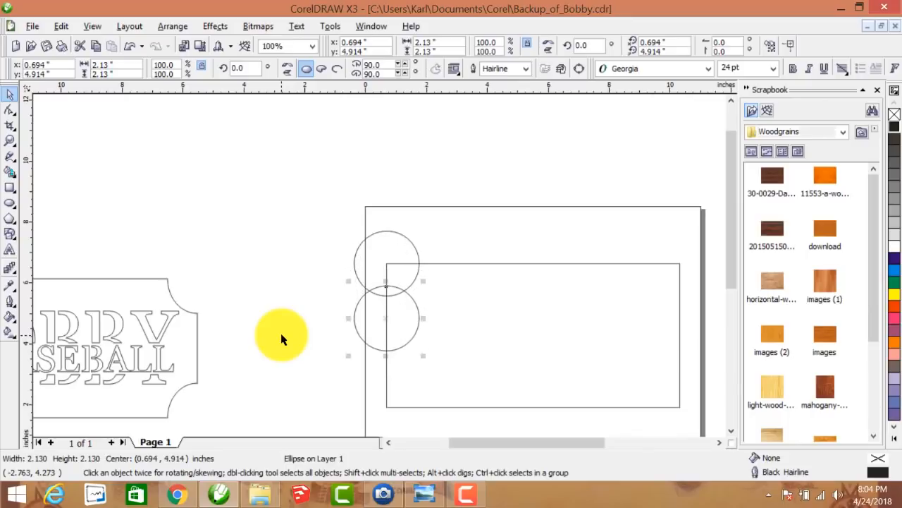
pyautogui.press('Down')
pyautogui.press('Down')
pyautogui.press('Down')
pyautogui.press('Down')
pyautogui.press('Down')
pyautogui.press('Down')
pyautogui.press('Down')
pyautogui.press('Down')
pyautogui.press('Down')
pyautogui.press('Down')
pyautogui.press('Down')
pyautogui.press('Down')
pyautogui.press('Down')
pyautogui.press('Down')
pyautogui.press('Down')
pyautogui.press('Down')
pyautogui.press('Down')
pyautogui.press('Down')
pyautogui.press('Down')
pyautogui.press('Down')
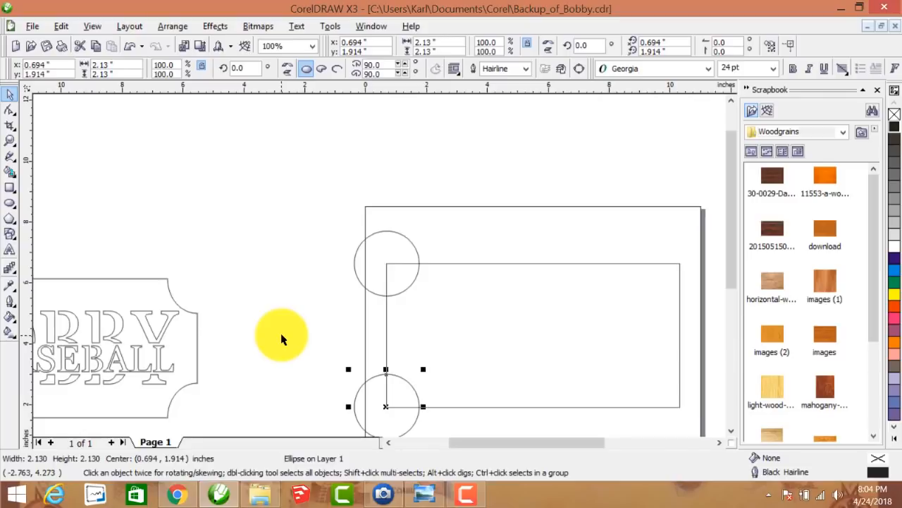
pyautogui.click(261, 247)
# Step: Duplicate the two left corner circles and move the copies straight across onto the rectangle's right corners, centred at about x 10.294 in
pyautogui.scroll(-2, 337, 252)
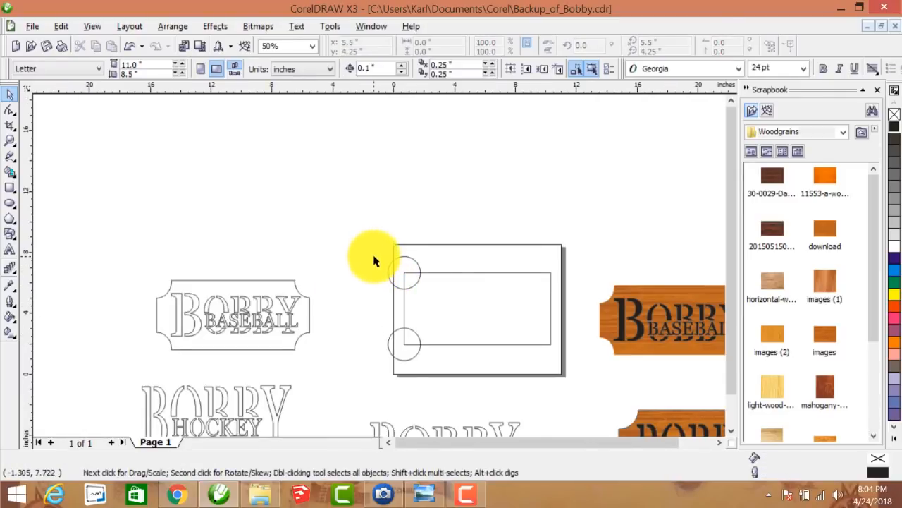
pyautogui.moveTo(374, 249); pyautogui.dragTo(435, 368)
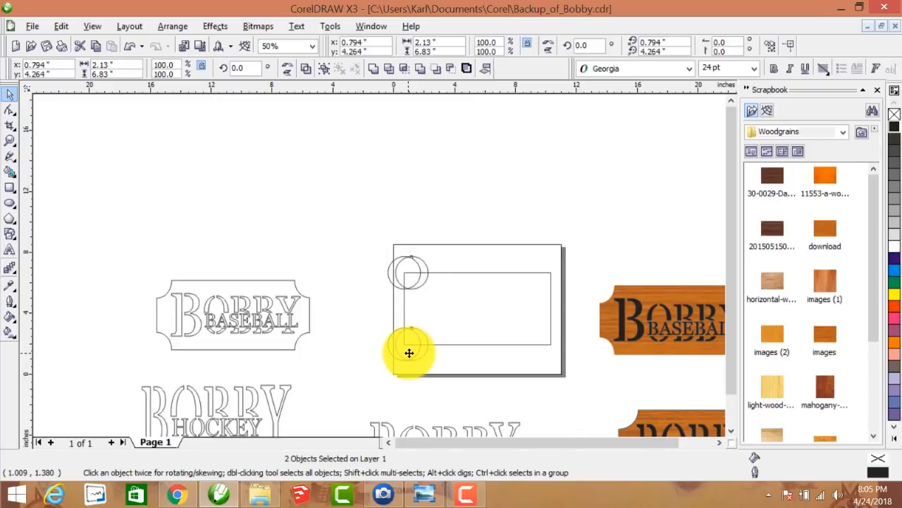
pyautogui.press('Right')
pyautogui.press('Right')
pyautogui.press('Right')
pyautogui.press('Right')
pyautogui.press('Right')
pyautogui.press('Right')
pyautogui.press('Right')
pyautogui.press('Right')
pyautogui.press('Right')
pyautogui.press('Right')
pyautogui.press('Right')
pyautogui.press('Right')
pyautogui.press('Right')
pyautogui.press('Right')
pyautogui.press('Right')
pyautogui.press('Right')
pyautogui.press('Right')
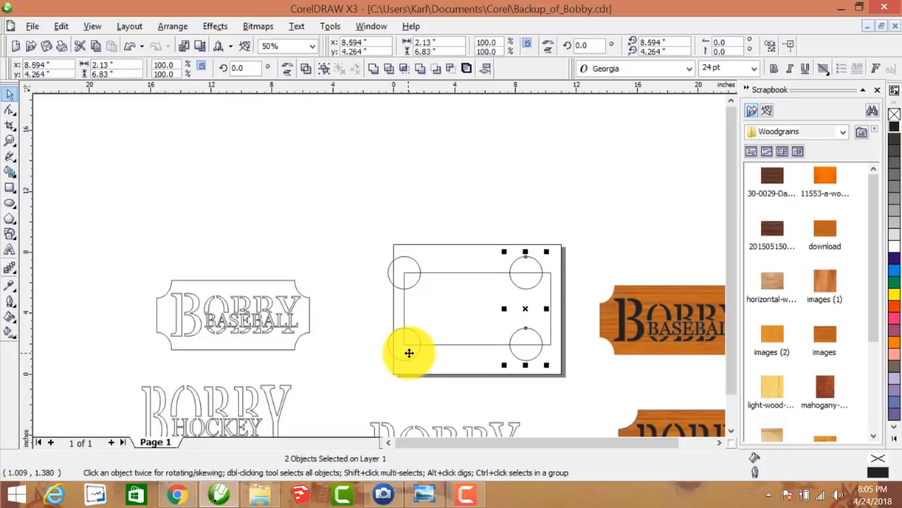
pyautogui.press('Right')
pyautogui.press('Right')
pyautogui.press('Right')
pyautogui.press('Right')
pyautogui.press('Right')
pyautogui.press('Right')
pyautogui.press('Right')
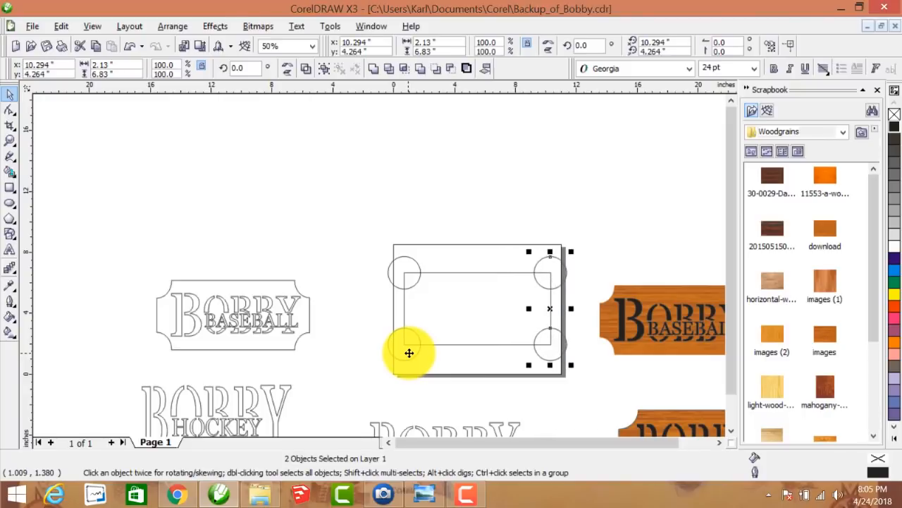
pyautogui.click(490, 192)
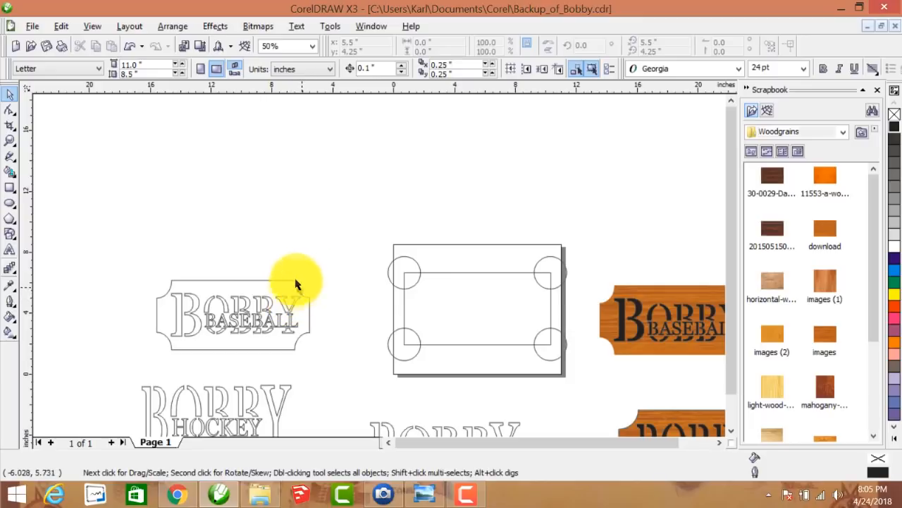
# Step: Close the Scrapbook docker and open the Shaping docker with its Trim operation
pyautogui.click(366, 23)
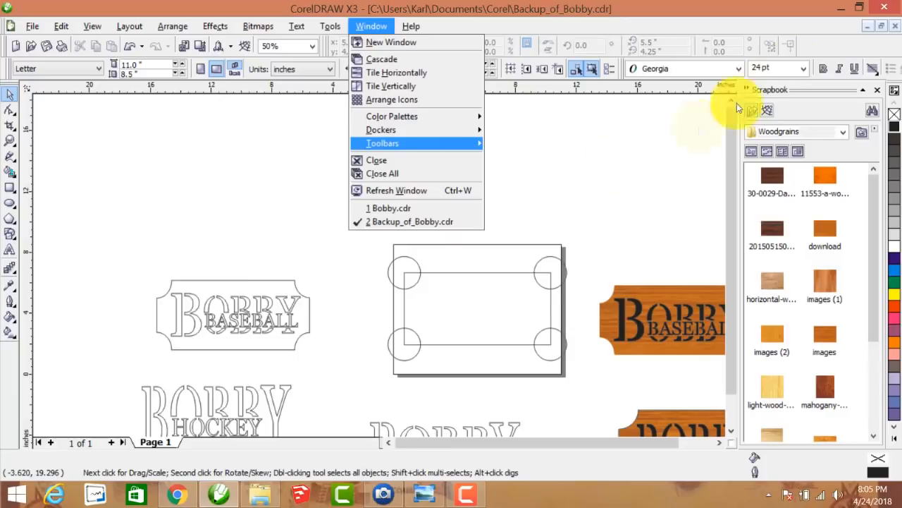
pyautogui.click(874, 91)
pyautogui.click(875, 90)
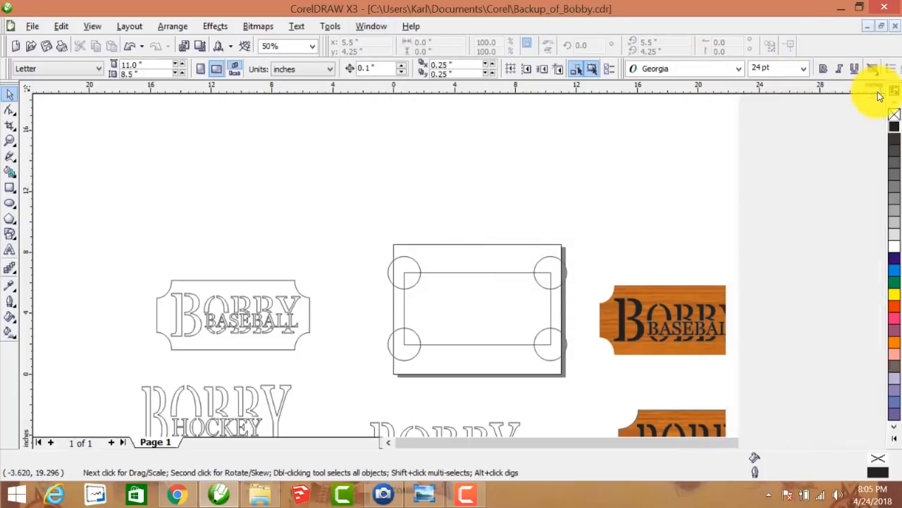
pyautogui.click(368, 29)
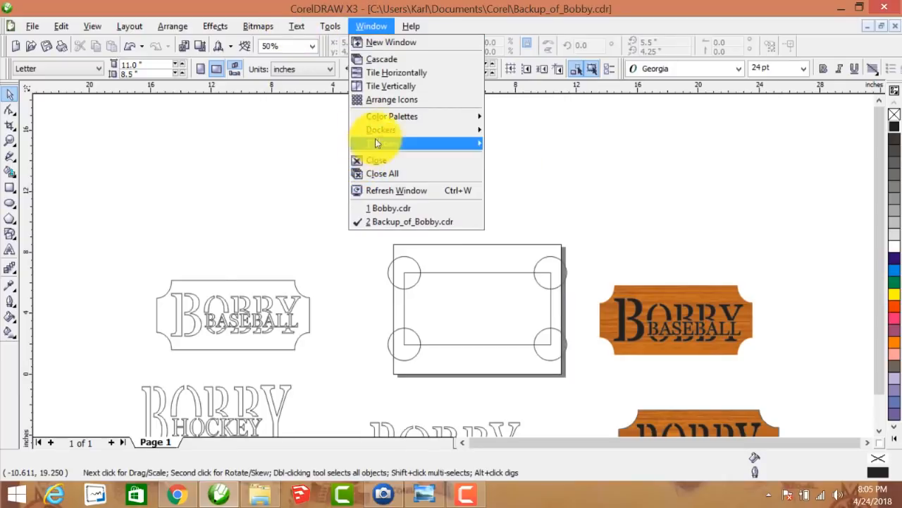
pyautogui.moveTo(381, 130)
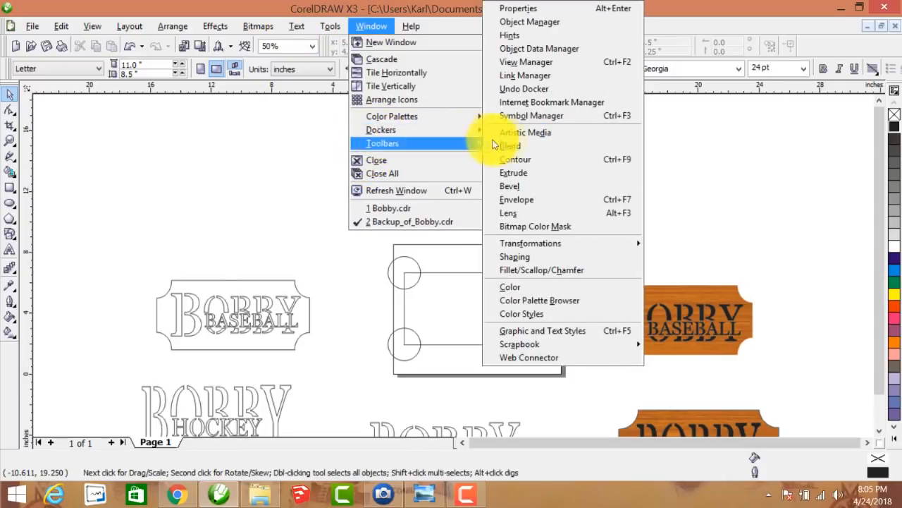
pyautogui.click(556, 259)
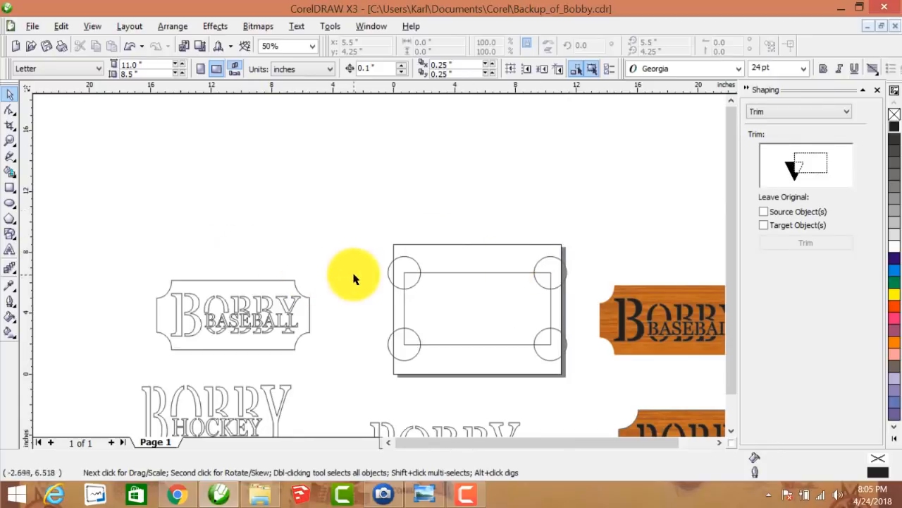
# Step: Trim the rectangle with the upper-left circle and with the lower-left circle to cut out both left corners
pyautogui.moveTo(343, 237); pyautogui.dragTo(427, 301)
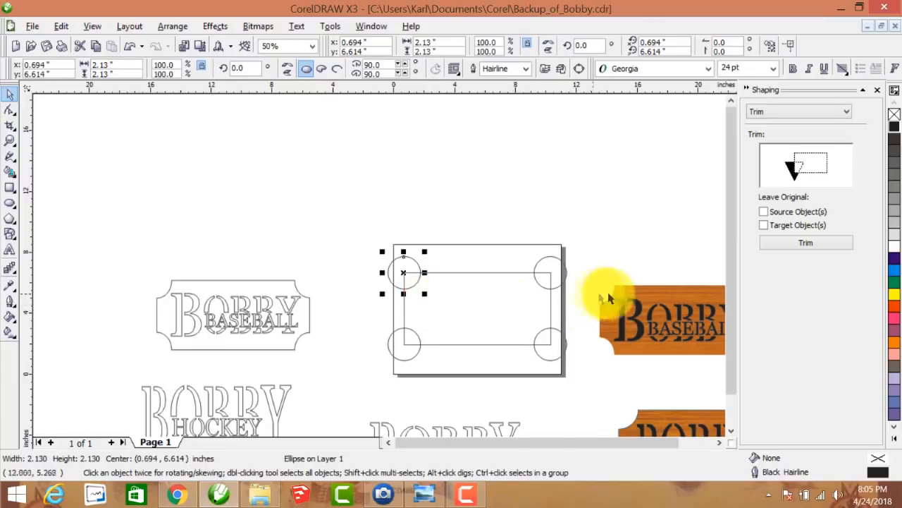
pyautogui.click(801, 244)
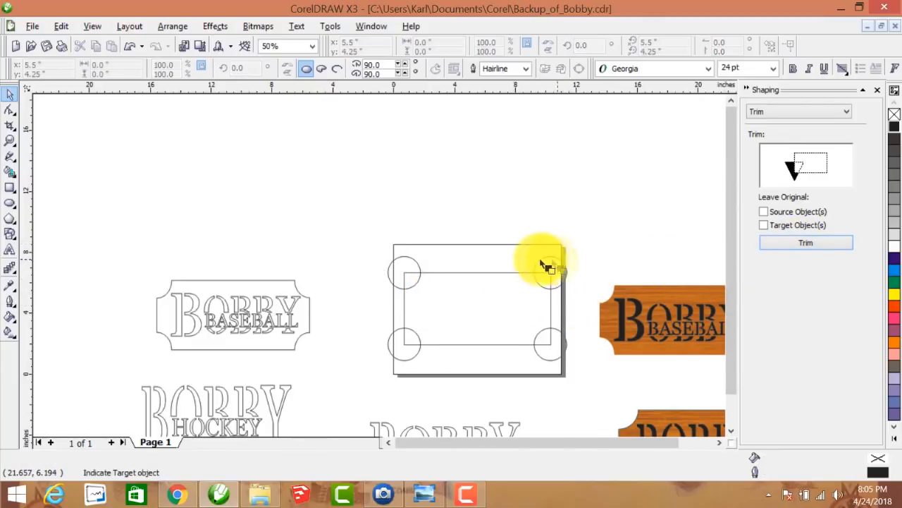
pyautogui.click(482, 279)
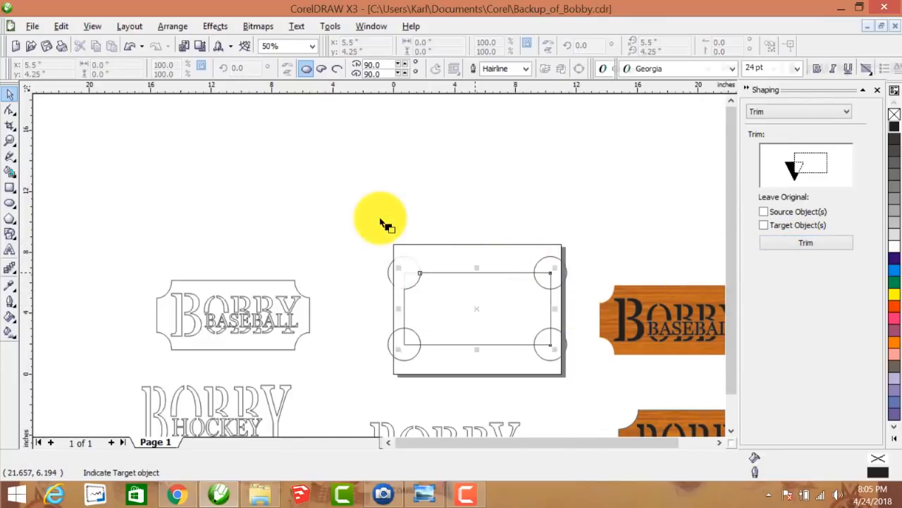
pyautogui.click(359, 296)
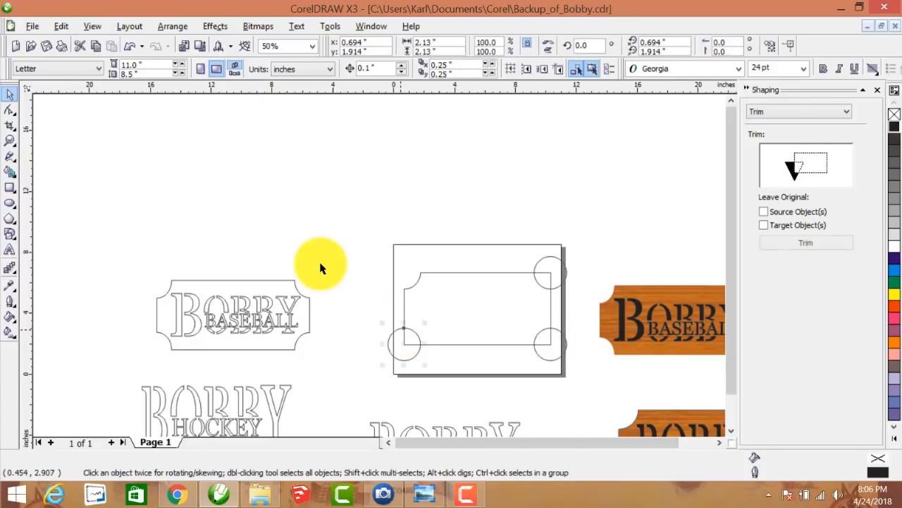
pyautogui.click(398, 332)
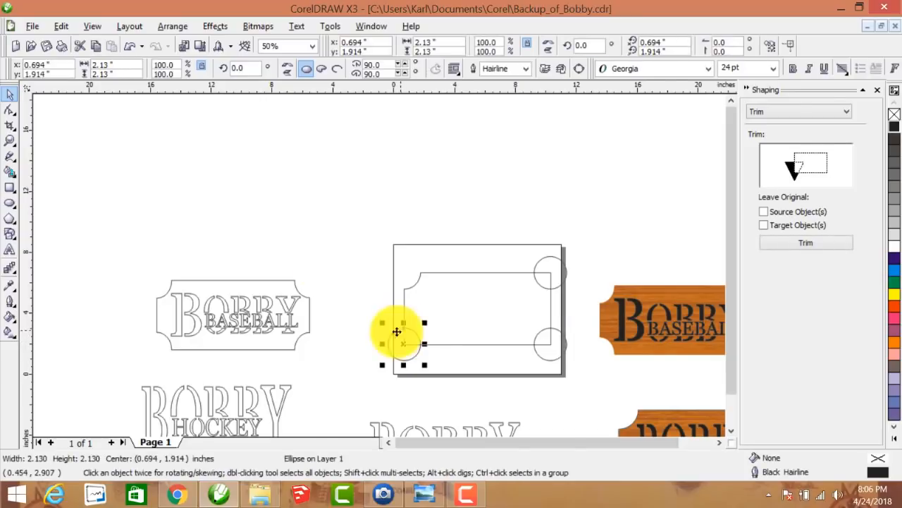
pyautogui.click(799, 244)
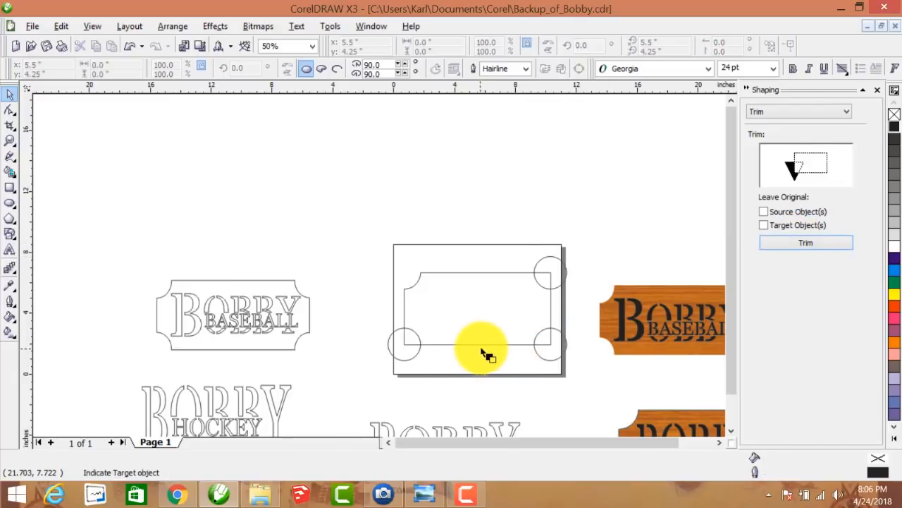
pyautogui.click(393, 273)
pyautogui.click(359, 358)
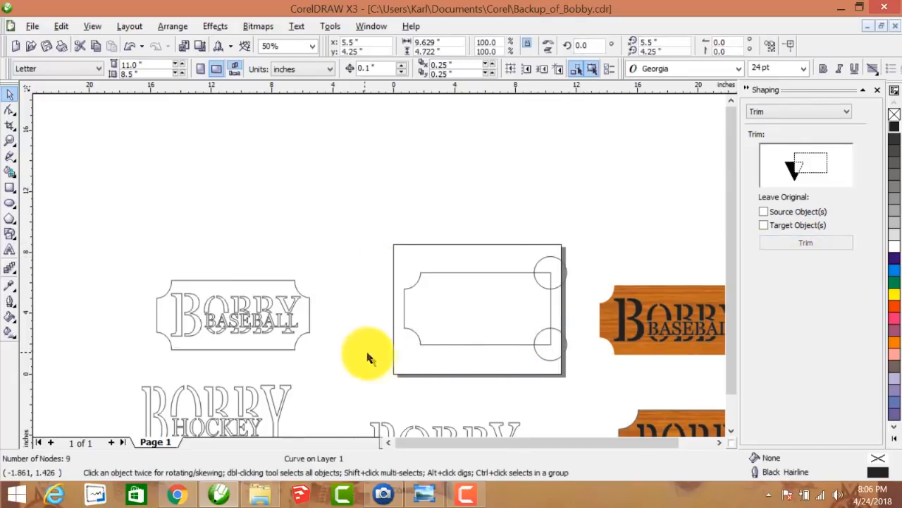
# Step: Trim the rectangle with both right-hand circles at once to cut out its two right corners
pyautogui.moveTo(502, 224); pyautogui.dragTo(576, 370)
pyautogui.click(793, 248)
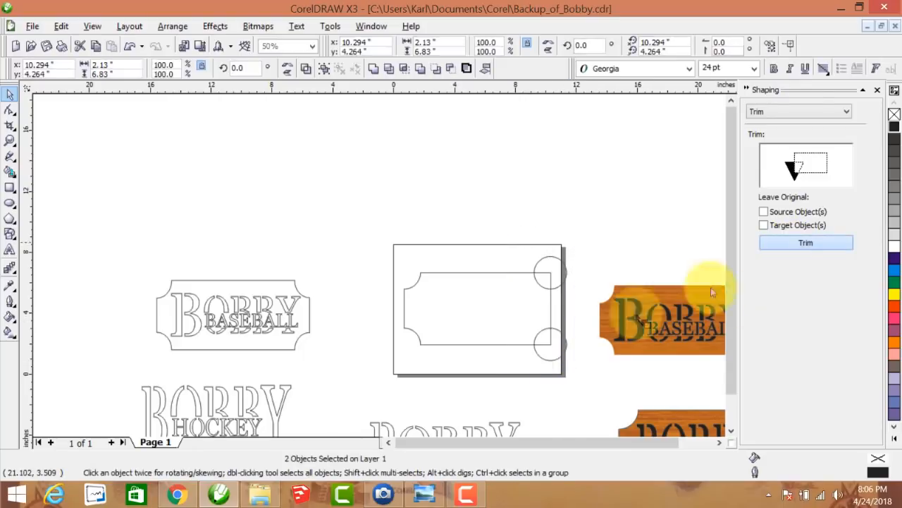
pyautogui.click(498, 350)
pyautogui.click(605, 226)
# Step: Enlarge the plaque outline to about 10.56 in wide and 5.37 in tall, and centre it on the page
pyautogui.scroll(-1, 347, 258)
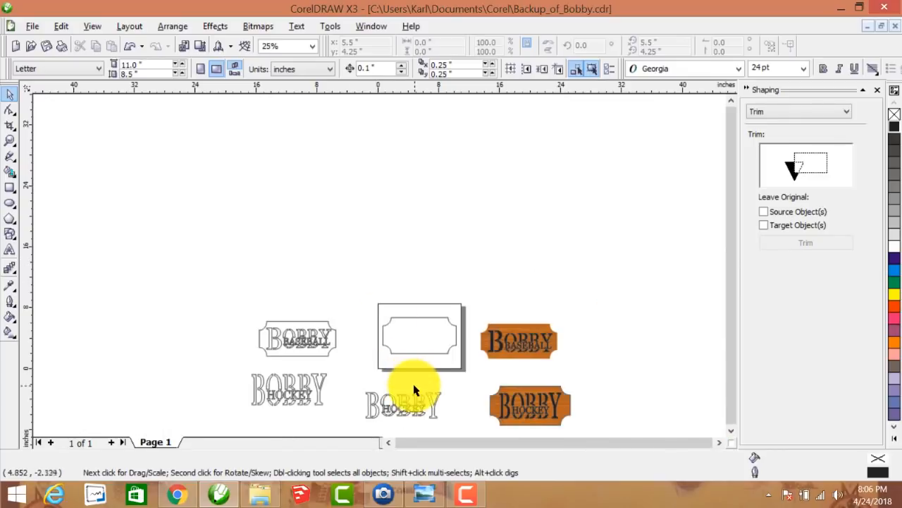
pyautogui.scroll(1, 414, 386)
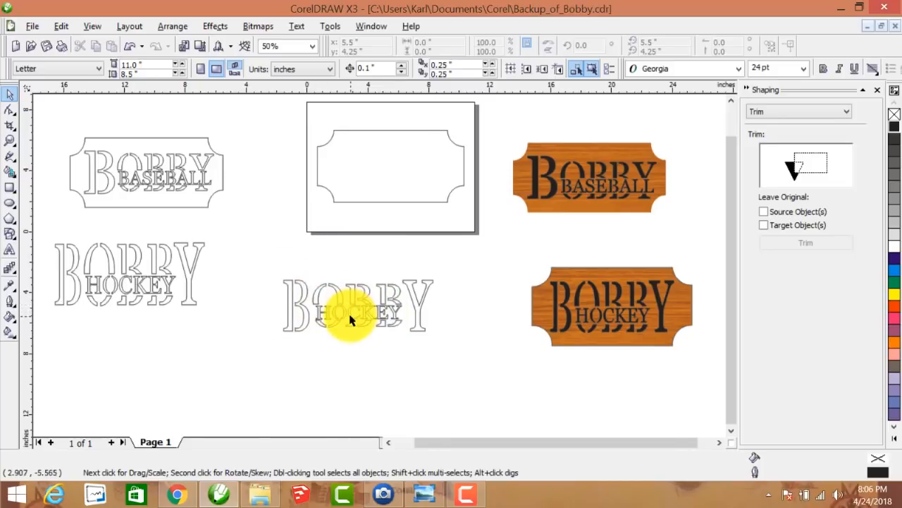
pyautogui.click(376, 201)
pyautogui.moveTo(312, 167); pyautogui.dragTo(305, 168)
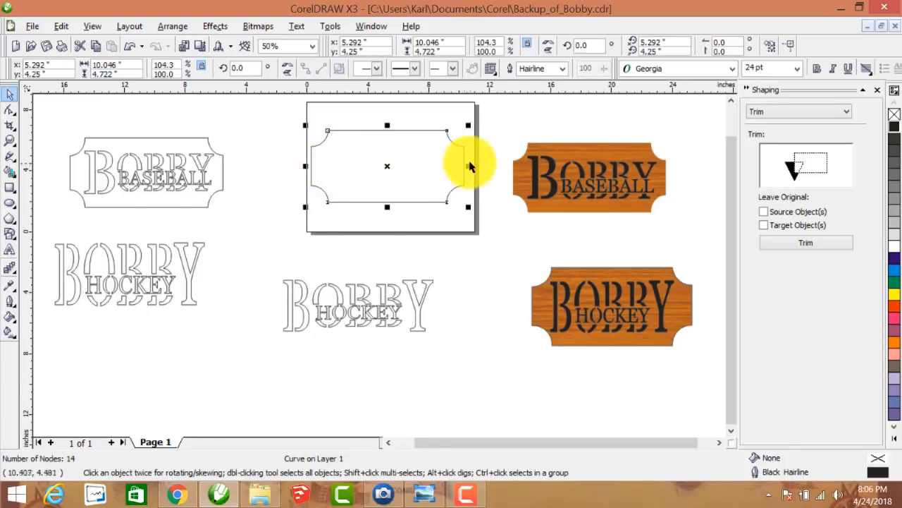
pyautogui.moveTo(466, 165); pyautogui.dragTo(474, 164)
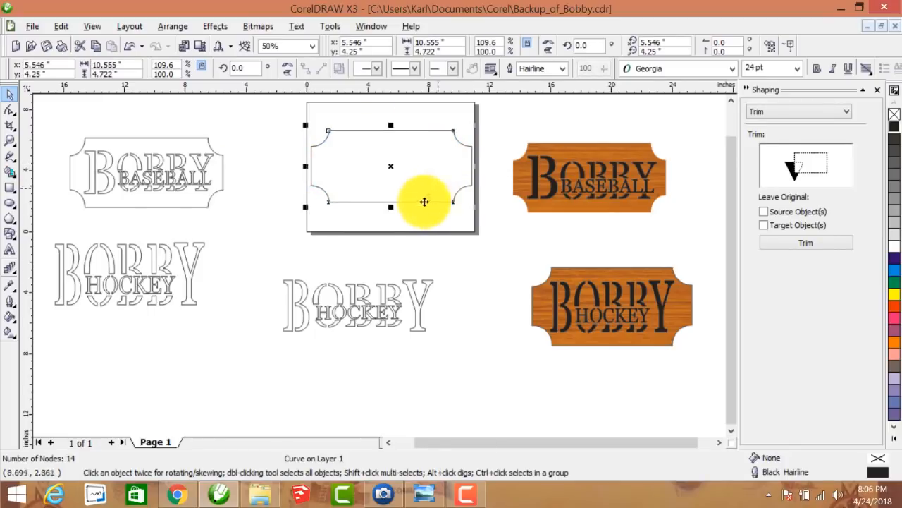
pyautogui.moveTo(392, 207); pyautogui.dragTo(393, 219)
pyautogui.press('p')
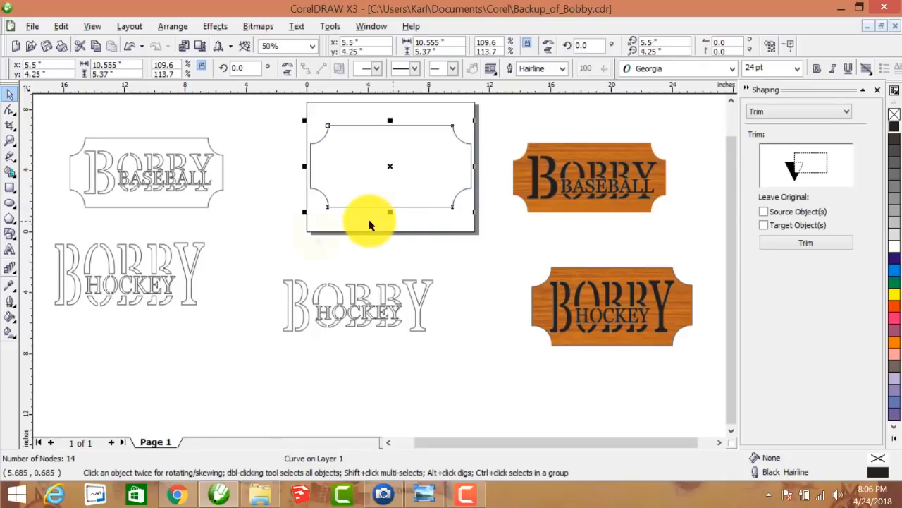
# Step: Centre the outlined BOBBY HOCKEY group from below on the page inside the plaque, scaled down proportionally to about 8.99 by 3.06 in
pyautogui.moveTo(244, 258); pyautogui.dragTo(440, 348)
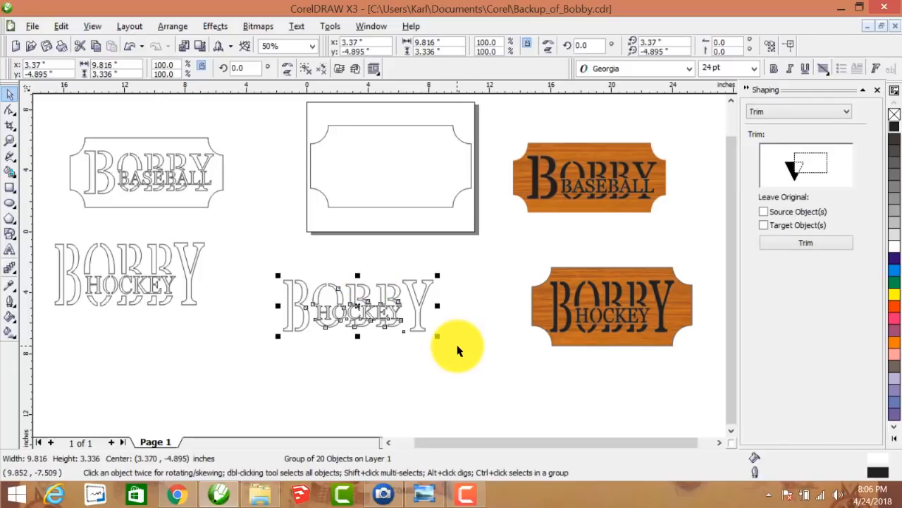
pyautogui.press('p')
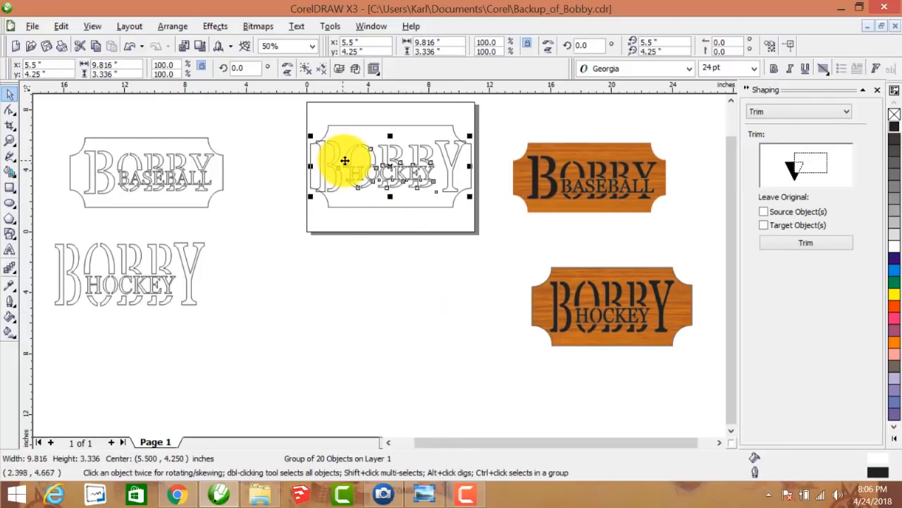
pyautogui.scroll(1, 344, 161)
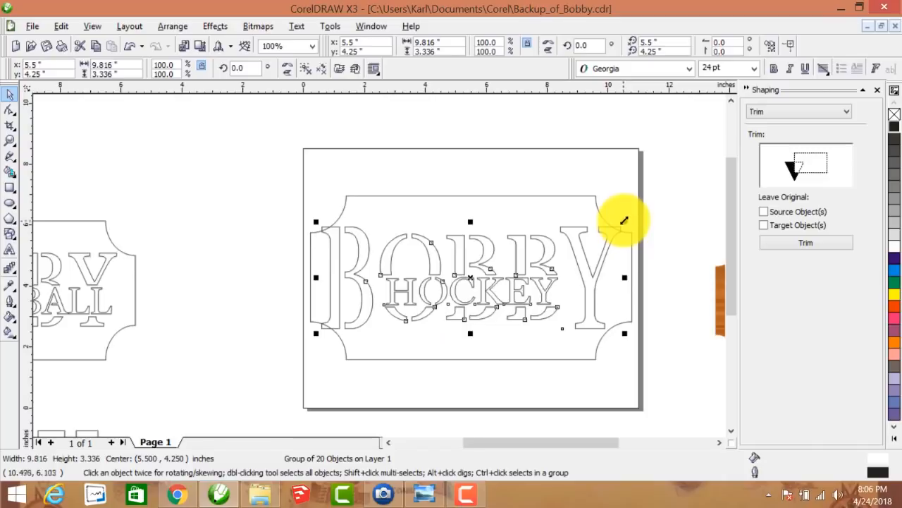
pyautogui.moveTo(625, 221)
pyautogui.mouseDown()
pyautogui.moveTo(596, 228)
pyautogui.moveTo(625, 229)
pyautogui.mouseUp()
pyautogui.press('p')
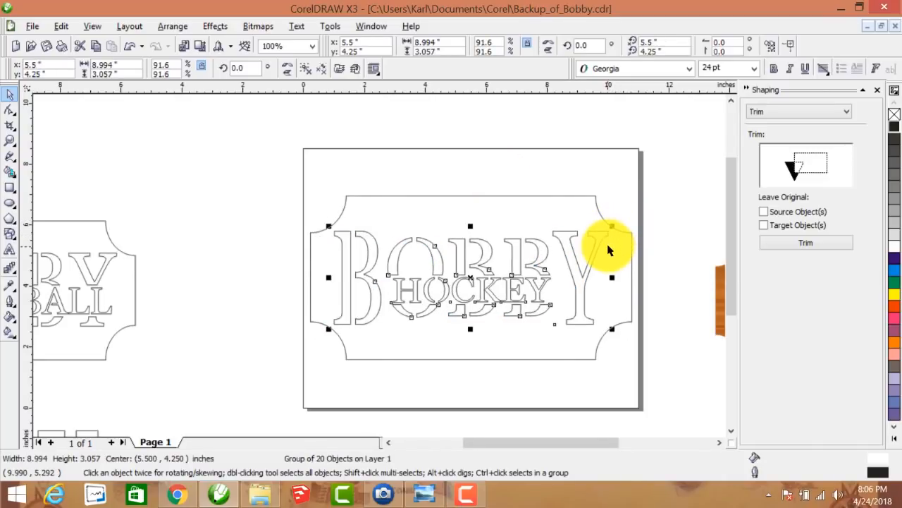
pyautogui.click(267, 325)
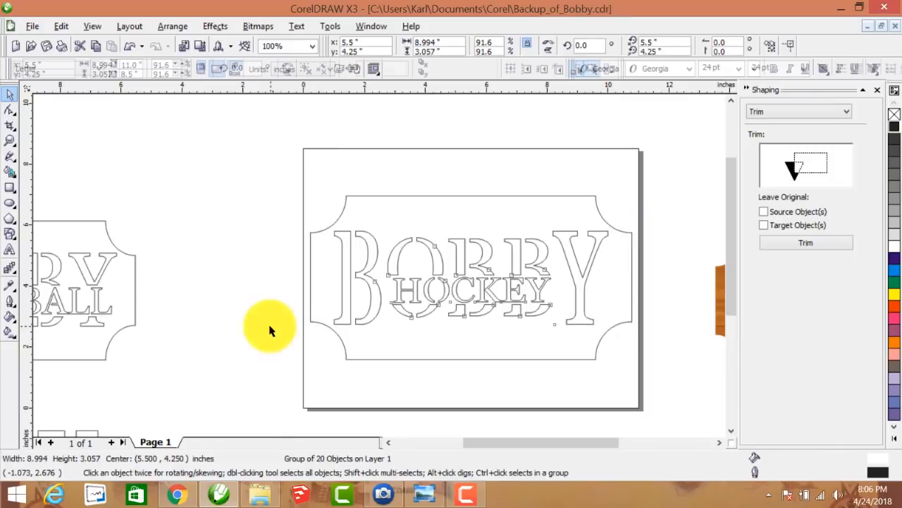
# Step: Shrink the BOBBY HOCKEY group proportionally to about 8.72 by 2.96 in and centre it on the page again
pyautogui.scroll(-1, 367, 247)
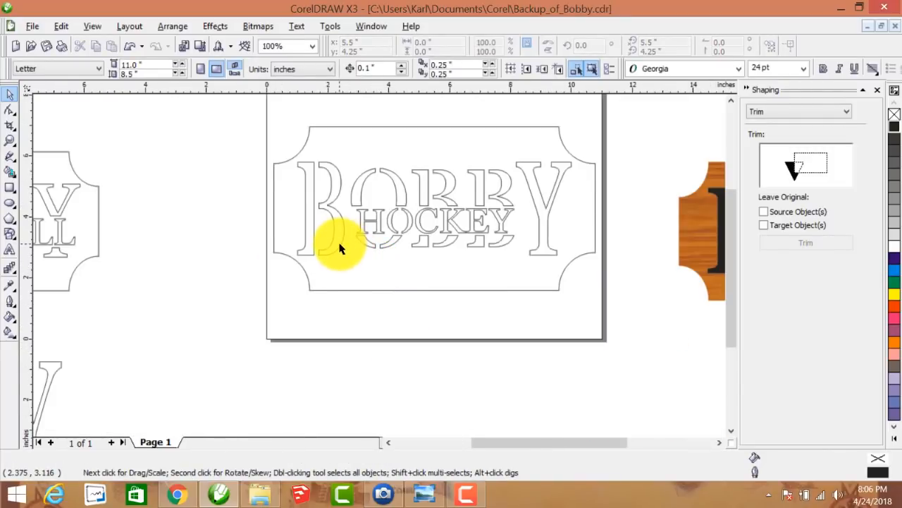
pyautogui.click(339, 248)
pyautogui.moveTo(576, 157)
pyautogui.mouseDown()
pyautogui.moveTo(459, 125)
pyautogui.moveTo(567, 161)
pyautogui.mouseUp()
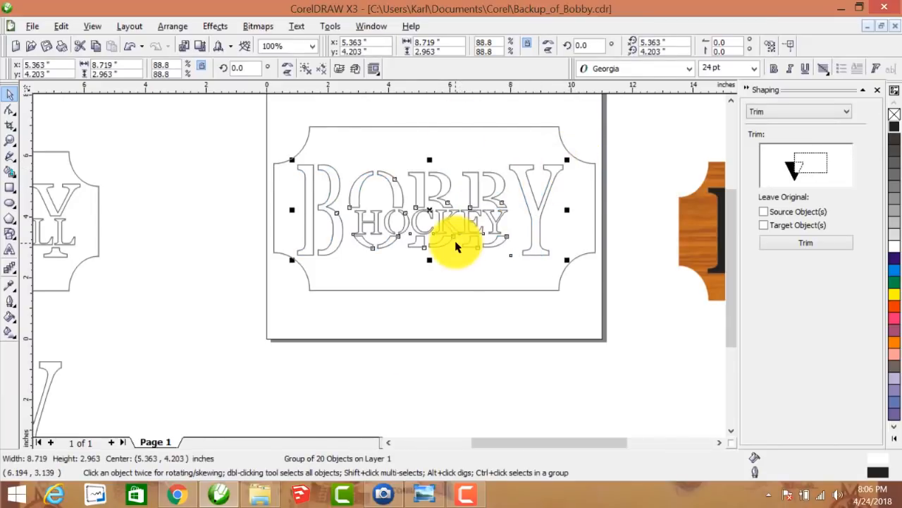
pyautogui.moveTo(456, 246); pyautogui.dragTo(459, 242)
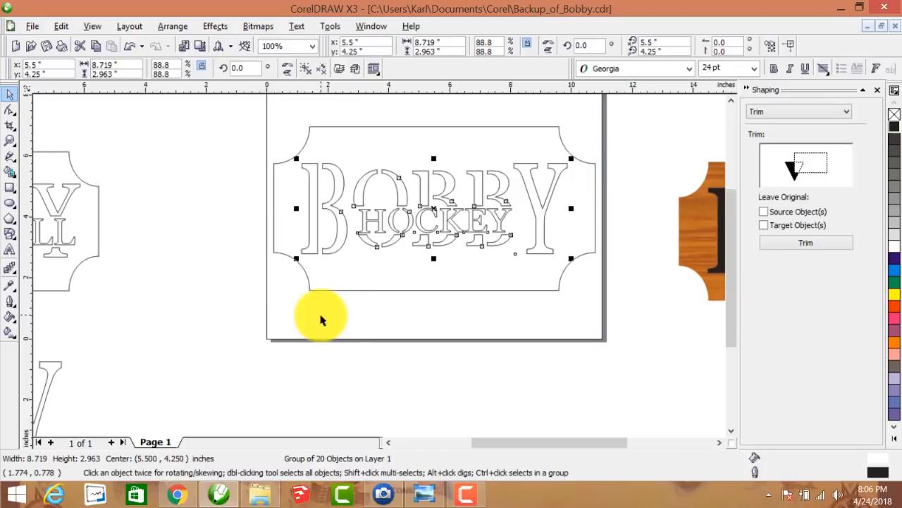
pyautogui.click(191, 225)
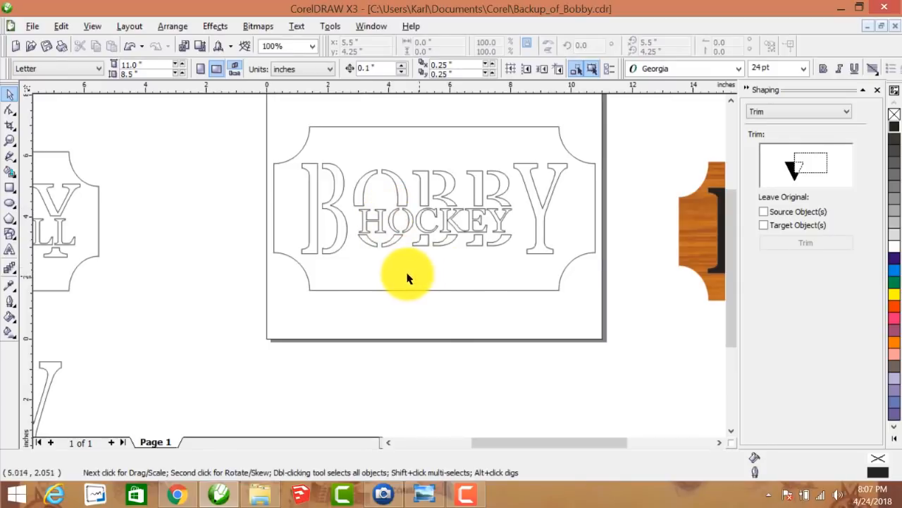
pyautogui.scroll(-1, 368, 264)
pyautogui.scroll(1, 357, 246)
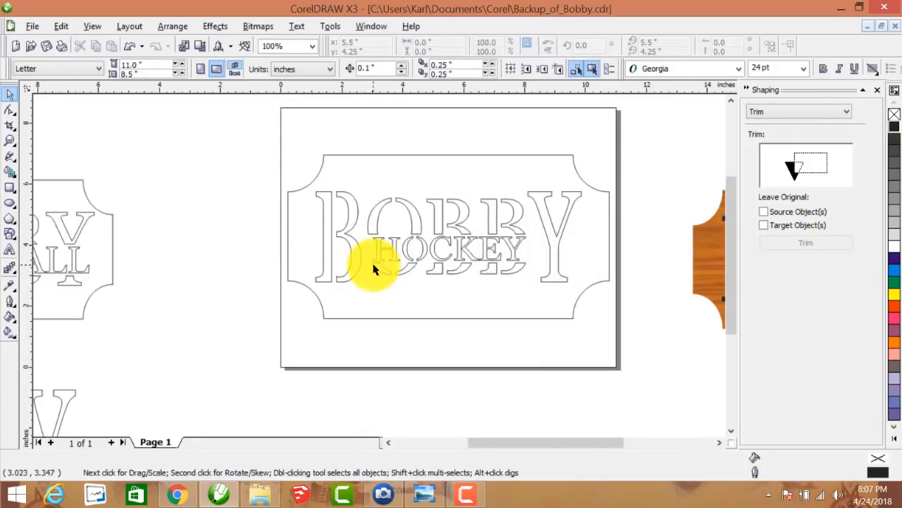
# Step: Group the plaque outline and the BOBBY HOCKEY lettering on the page into a single object
pyautogui.scroll(-1, 362, 233)
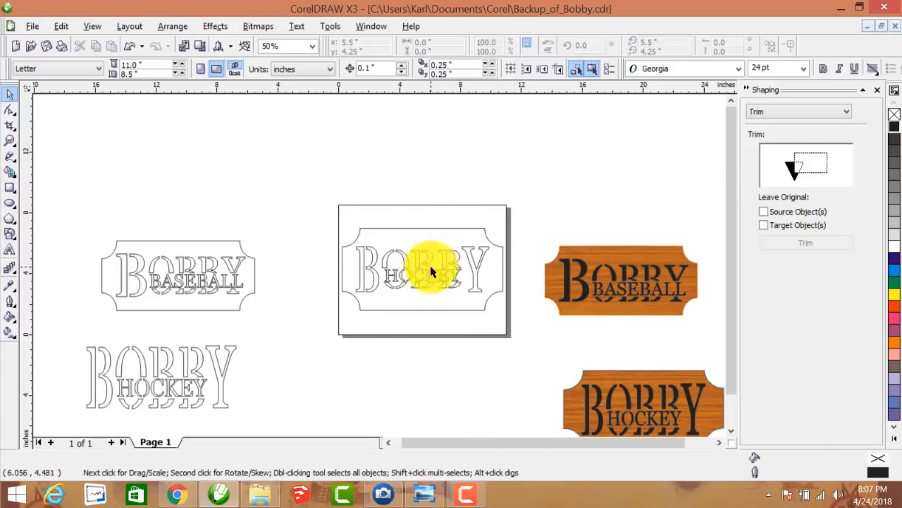
pyautogui.scroll(1, 384, 264)
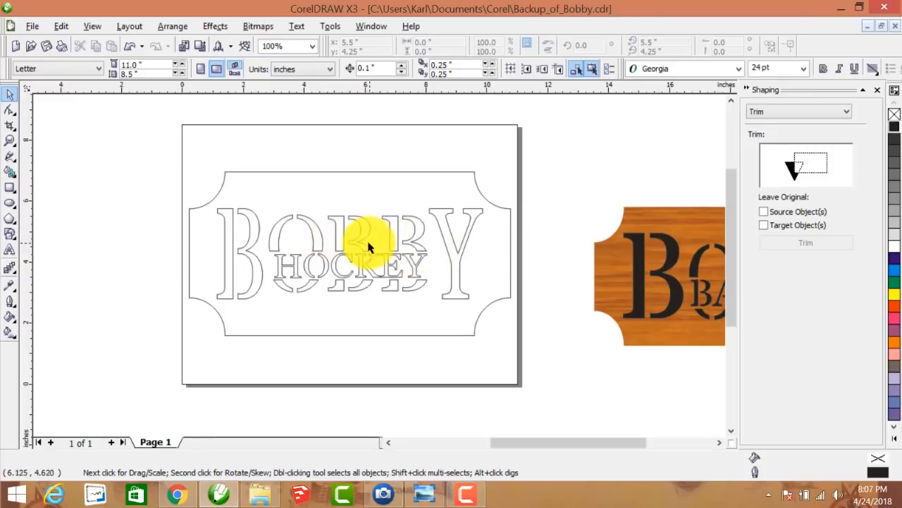
pyautogui.scroll(-1, 373, 268)
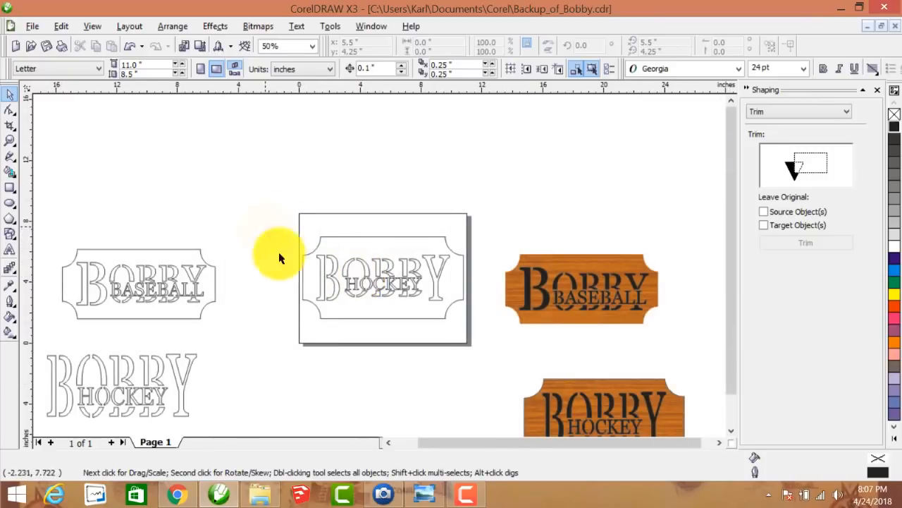
pyautogui.moveTo(262, 226); pyautogui.dragTo(485, 334)
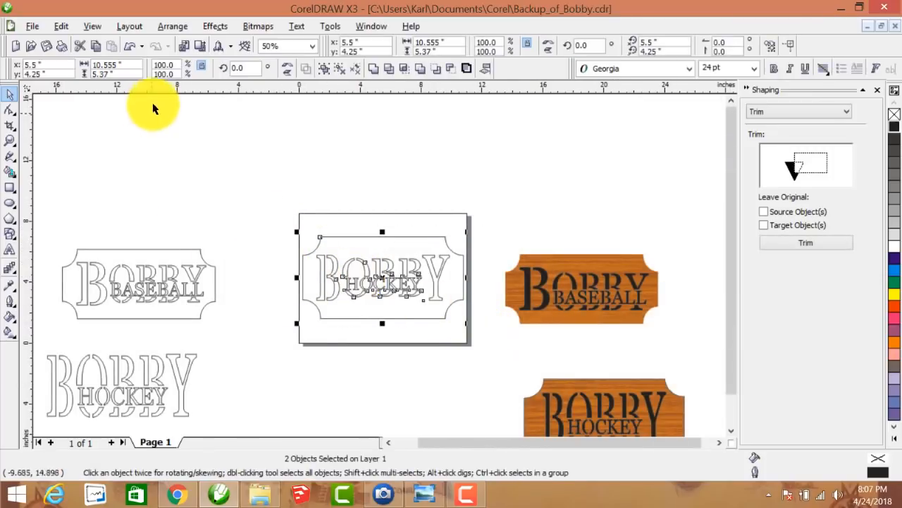
pyautogui.click(170, 26)
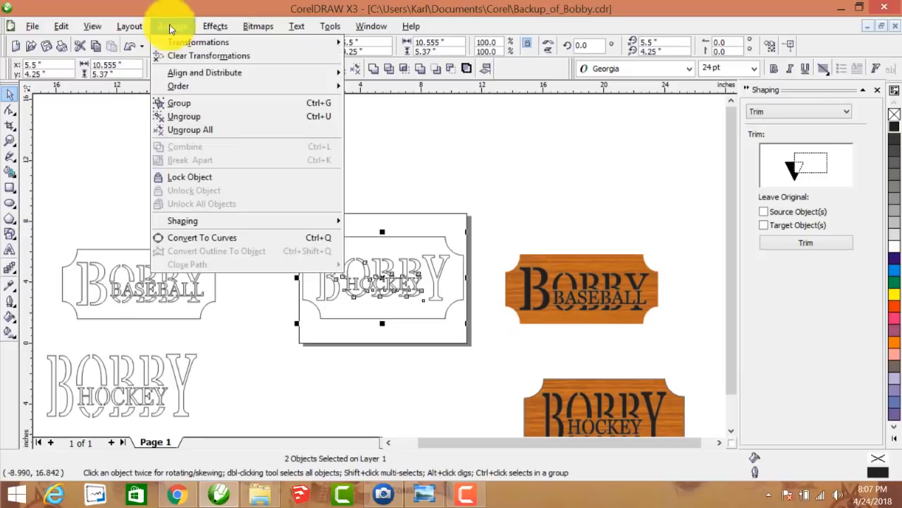
pyautogui.click(188, 103)
pyautogui.click(196, 173)
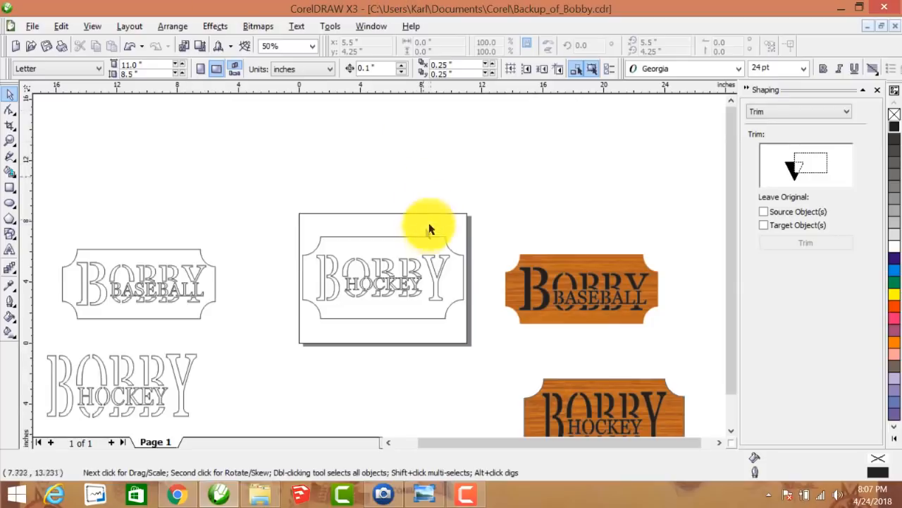
# Step: Place a copy of the grouped BOBBY HOCKEY sign above the page, leaving the original in place
pyautogui.click(400, 242)
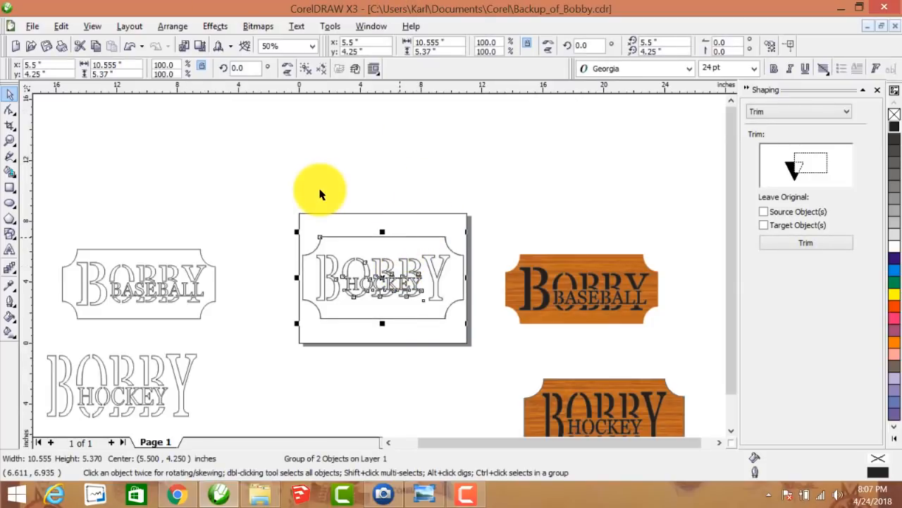
pyautogui.moveTo(380, 275); pyautogui.dragTo(378, 160)
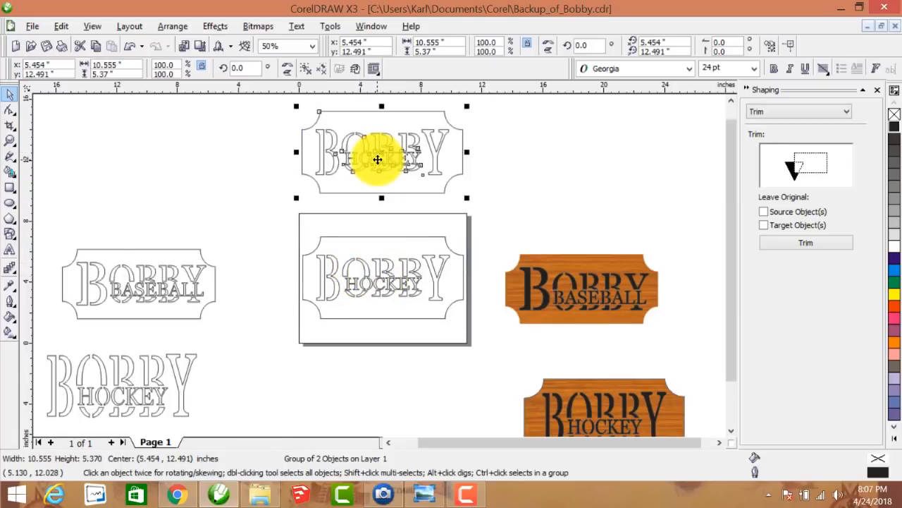
pyautogui.click(179, 193)
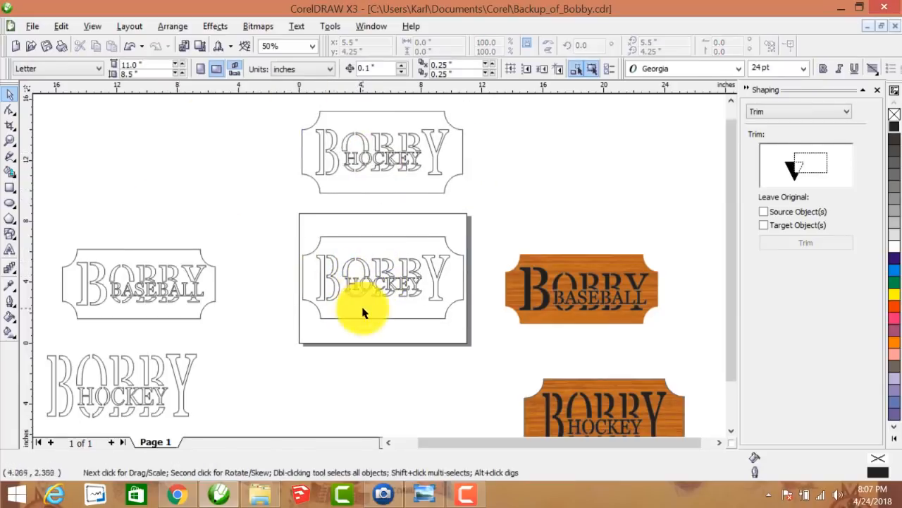
pyautogui.click(306, 252)
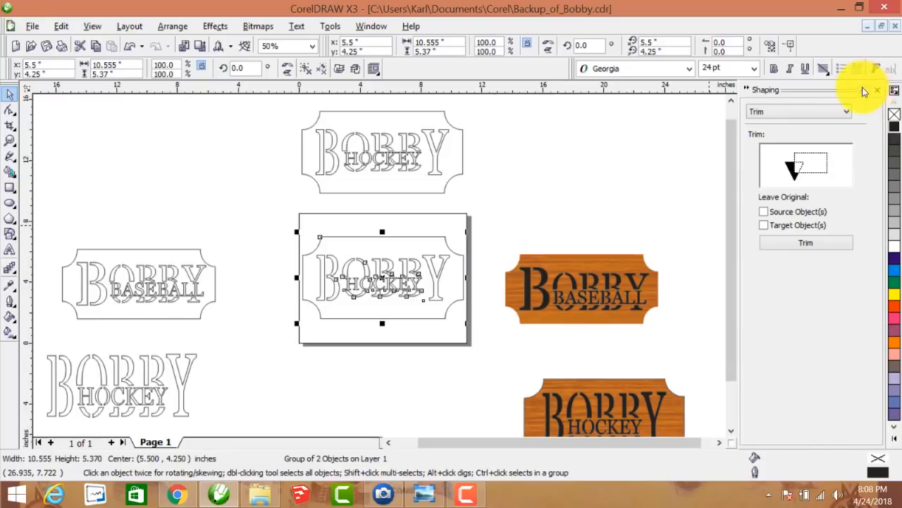
# Step: Close the Shaping tools, open the Scrapbook and insert the light-wood image from the Woodgrains folder into the drawing
pyautogui.click(878, 95)
pyautogui.click(764, 197)
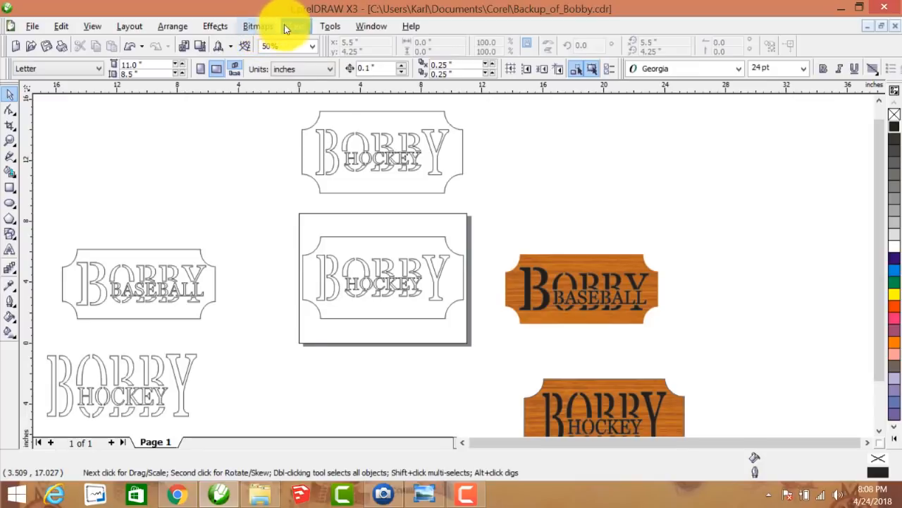
pyautogui.click(331, 26)
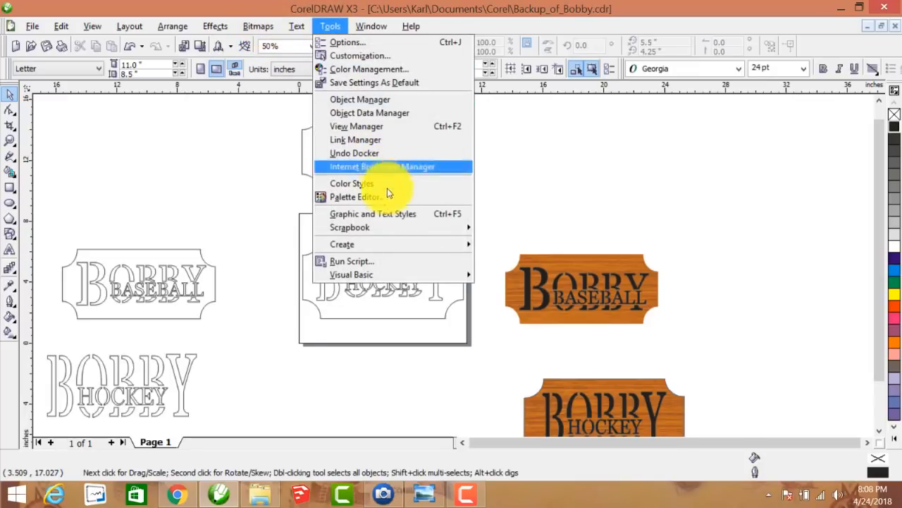
pyautogui.moveTo(464, 233)
pyautogui.click(519, 233)
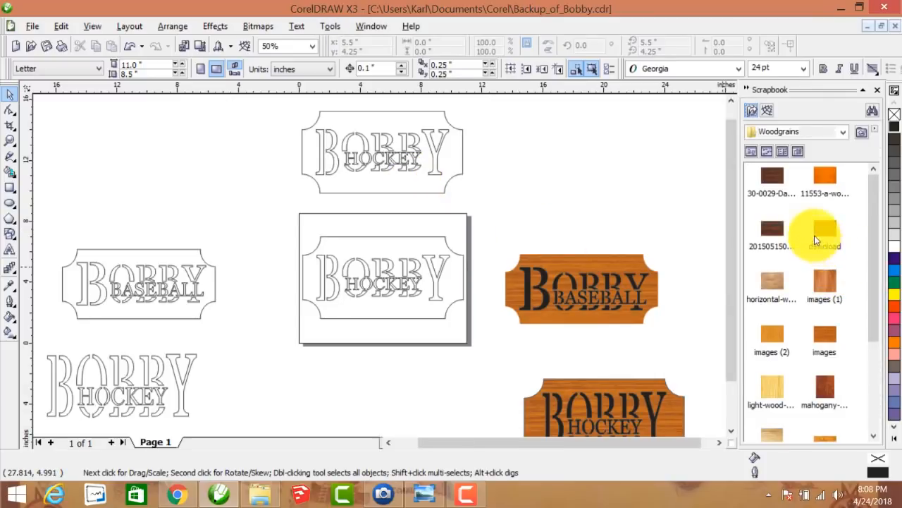
pyautogui.moveTo(876, 304); pyautogui.dragTo(876, 274)
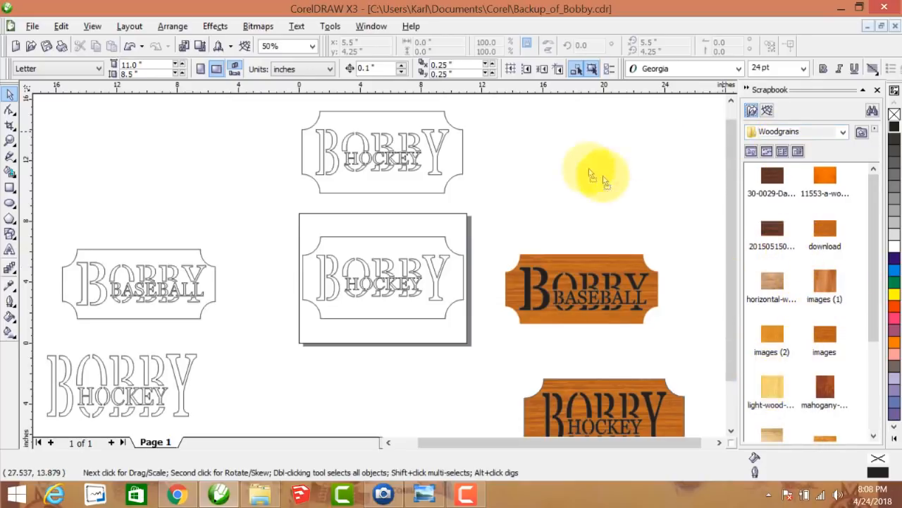
pyautogui.moveTo(534, 171); pyautogui.dragTo(532, 166)
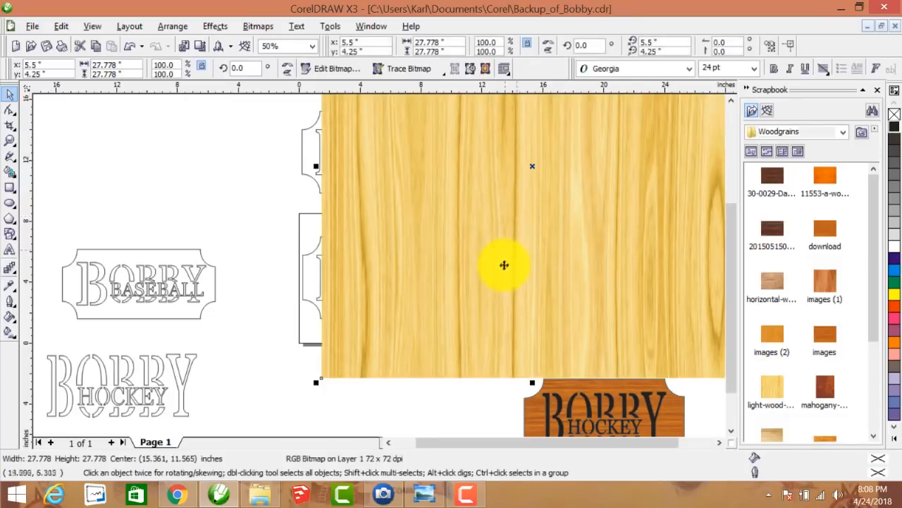
pyautogui.scroll(-1, 469, 290)
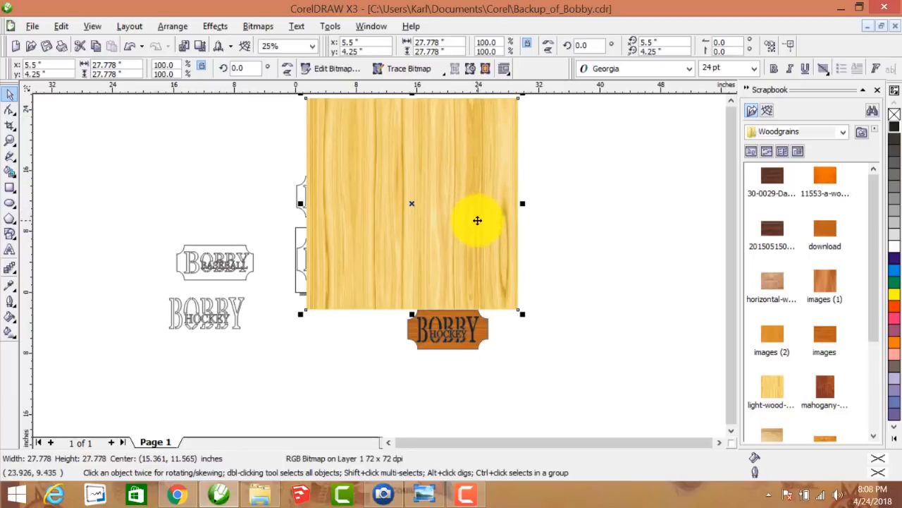
# Step: Rotate the light-wood bitmap 90 degrees and resize it to about 11.34 in wide and 6.02 in tall over the page's plaque
pyautogui.moveTo(523, 316); pyautogui.dragTo(440, 236)
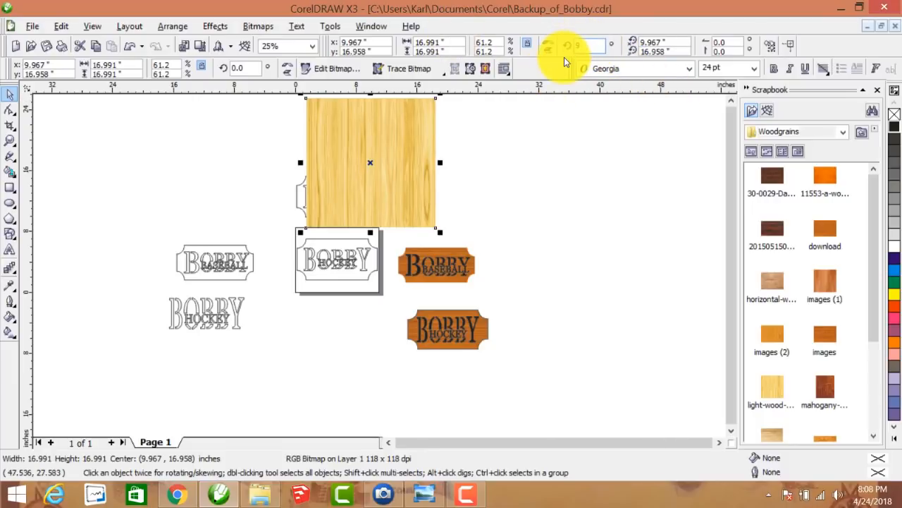
pyautogui.press('Return')
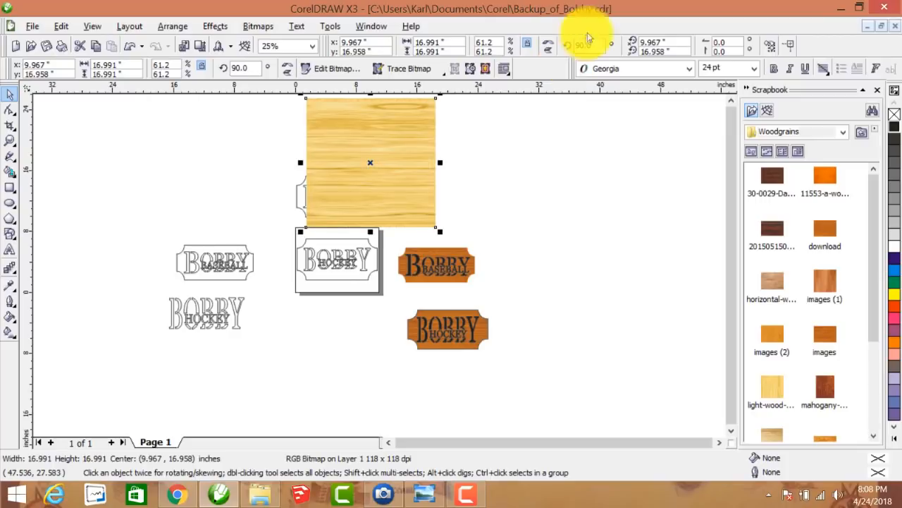
pyautogui.moveTo(370, 163); pyautogui.dragTo(361, 216)
pyautogui.scroll(1, 315, 243)
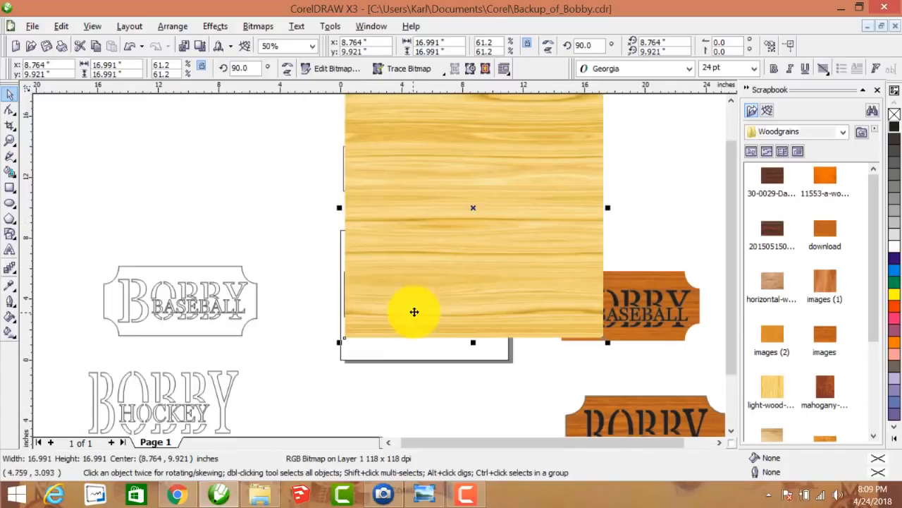
pyautogui.moveTo(474, 207); pyautogui.dragTo(470, 210)
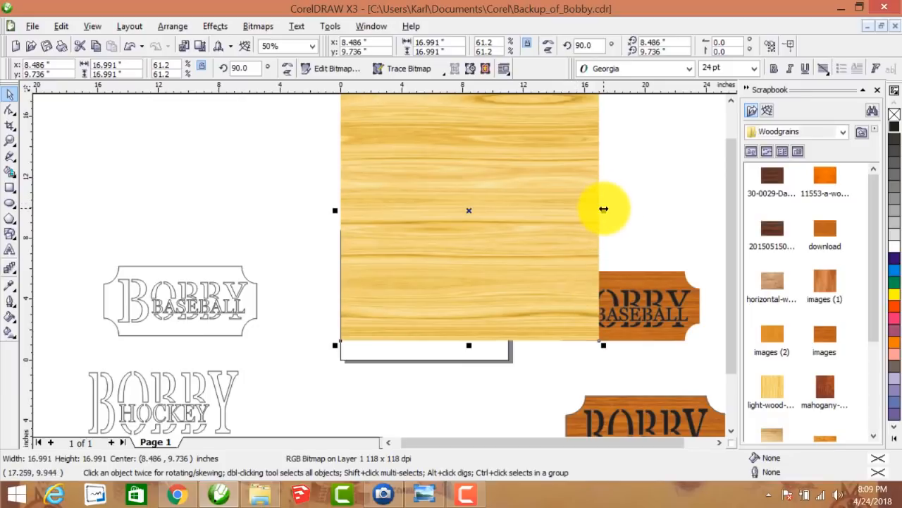
pyautogui.moveTo(603, 210); pyautogui.dragTo(518, 218)
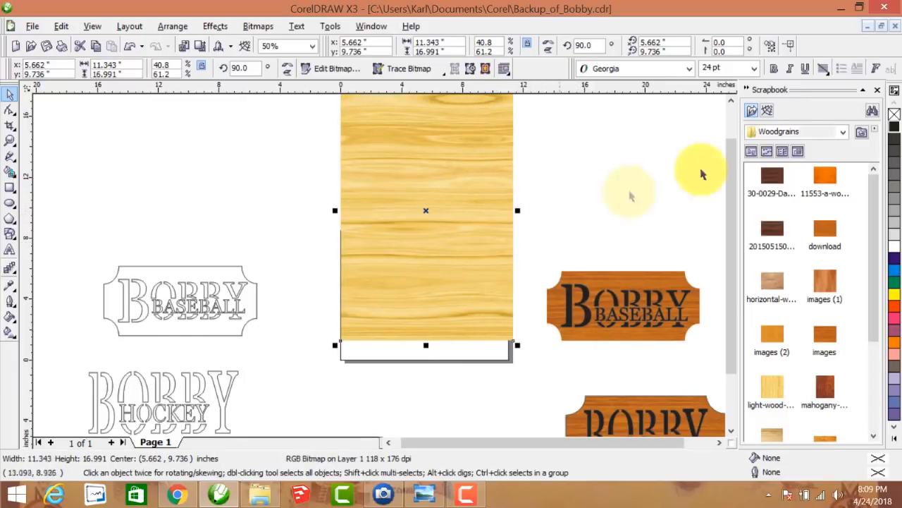
pyautogui.click(731, 103)
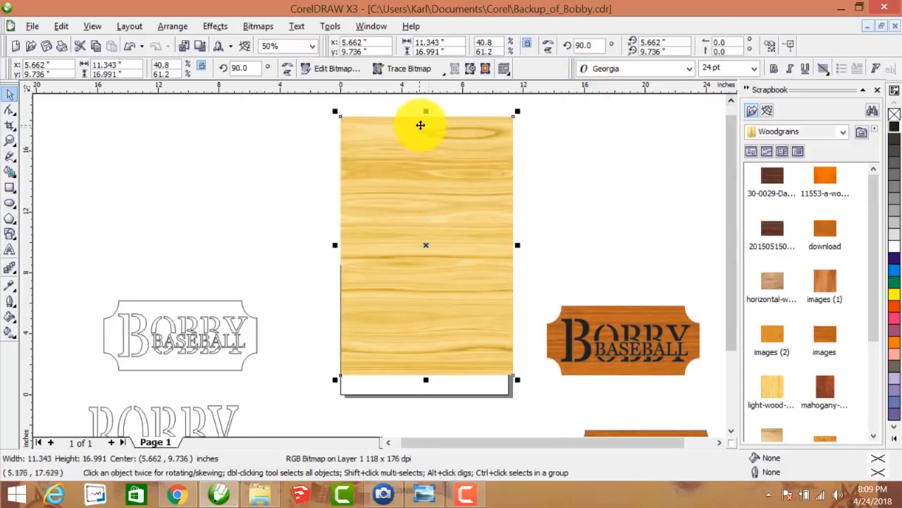
pyautogui.moveTo(427, 120); pyautogui.dragTo(404, 284)
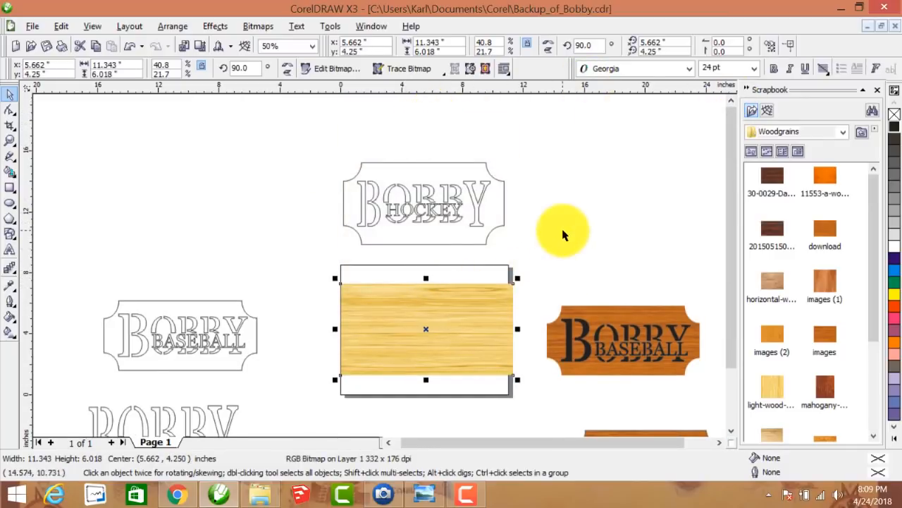
# Step: Move the wood bitmap off the page to the empty area beside the copied BOBBY HOCKEY sign
pyautogui.click(563, 235)
pyautogui.click(427, 345)
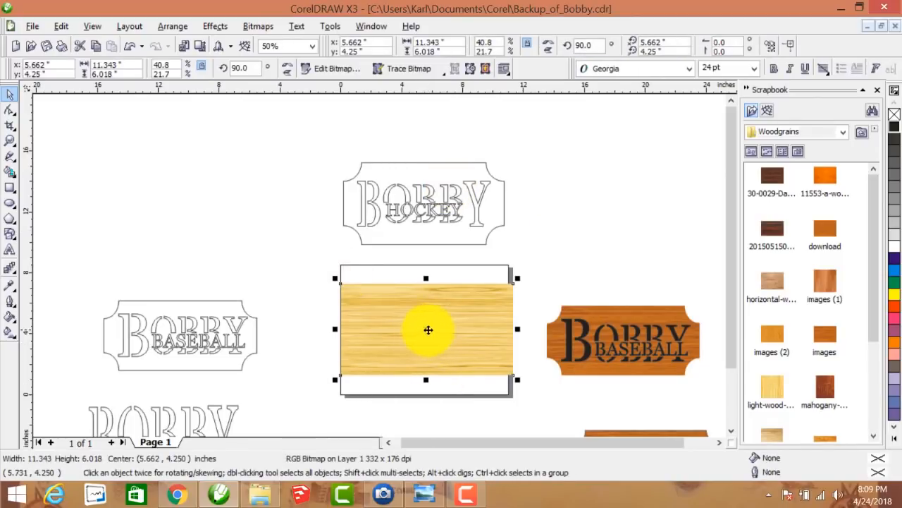
pyautogui.moveTo(428, 329); pyautogui.dragTo(605, 218)
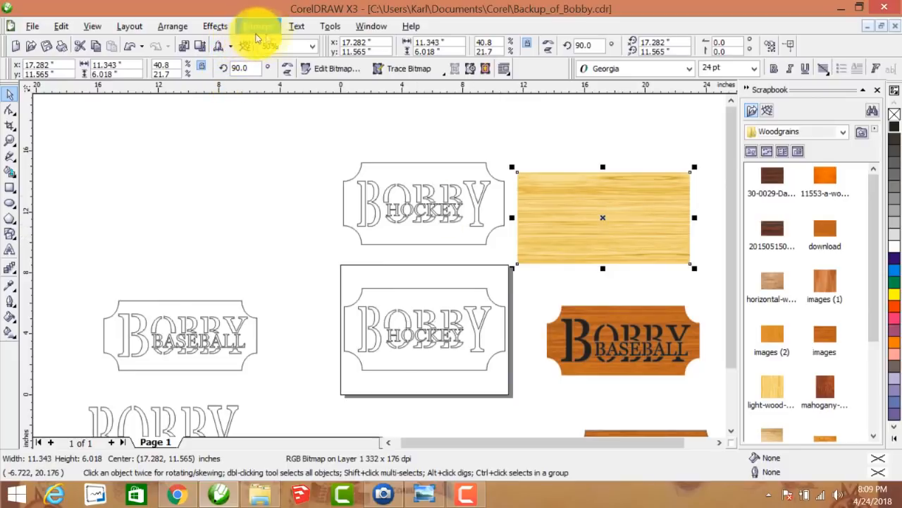
# Step: PowerClip the wood bitmap inside the grouped BOBBY HOCKEY sign on the page
pyautogui.click(330, 26)
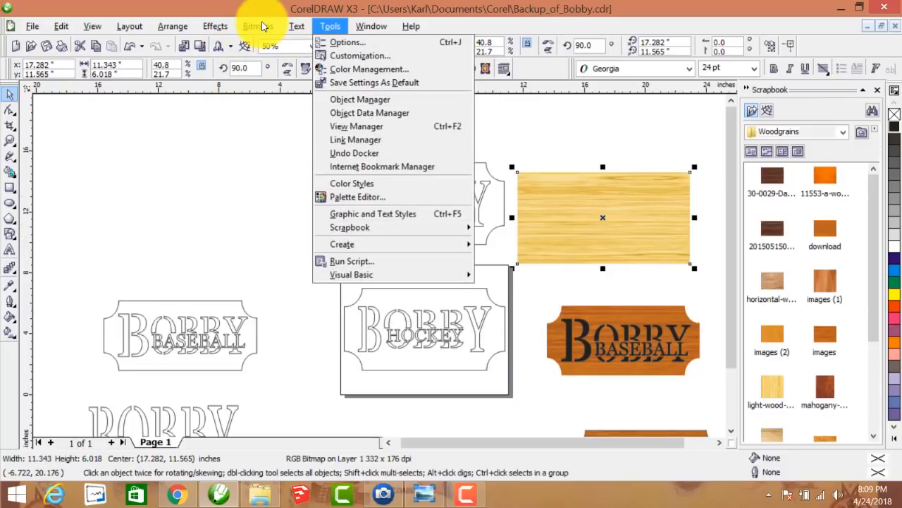
pyautogui.moveTo(215, 28)
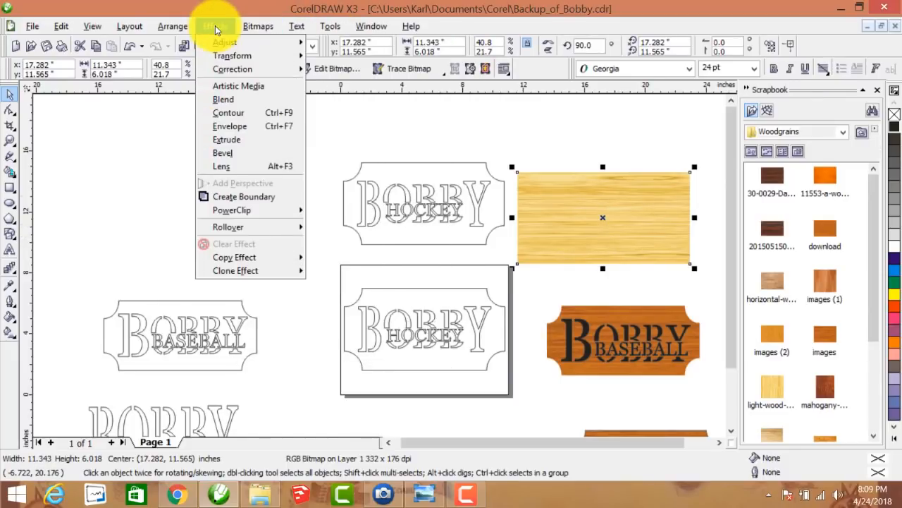
pyautogui.moveTo(233, 210)
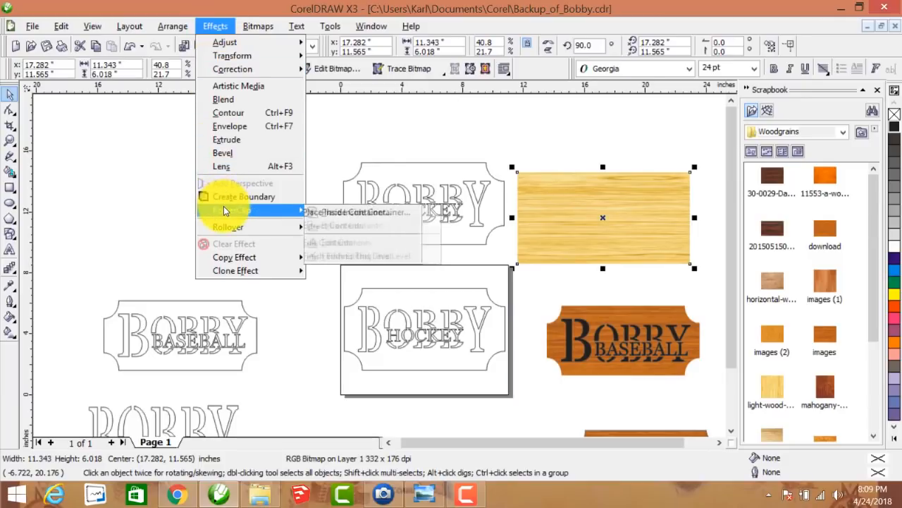
pyautogui.click(342, 220)
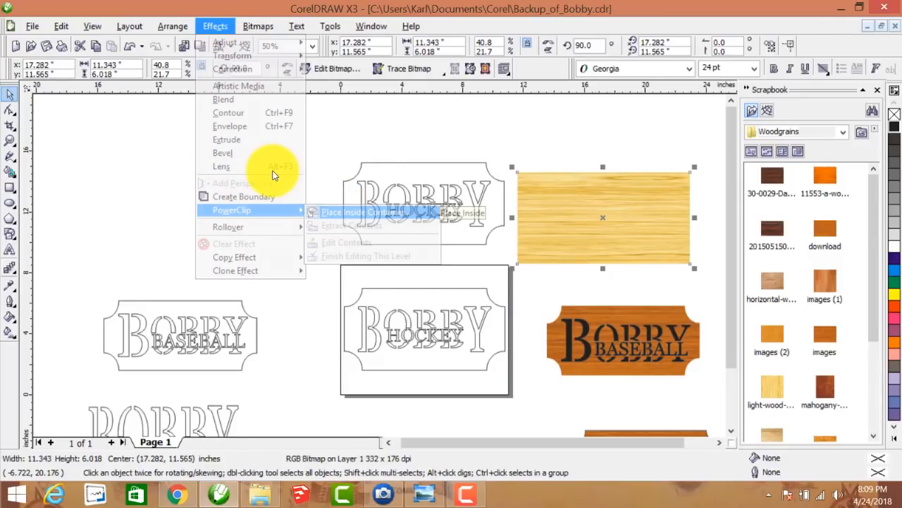
pyautogui.click(374, 298)
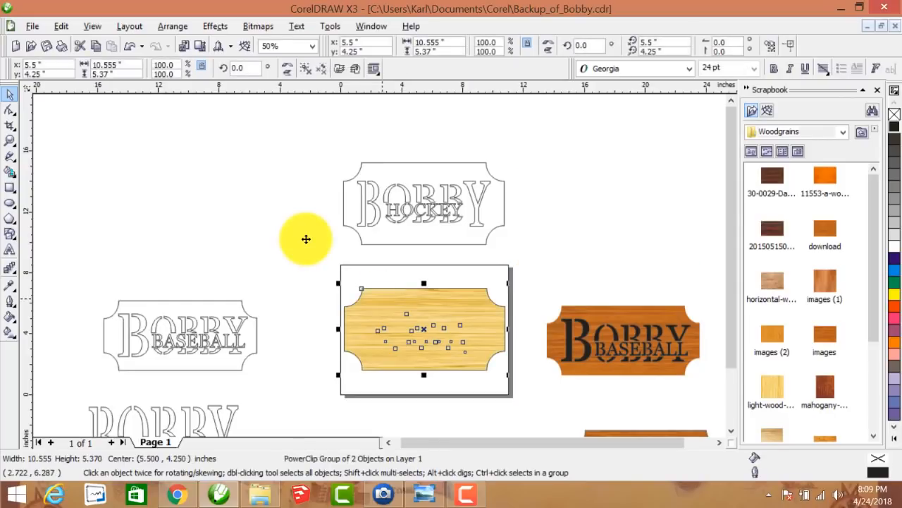
pyautogui.click(320, 359)
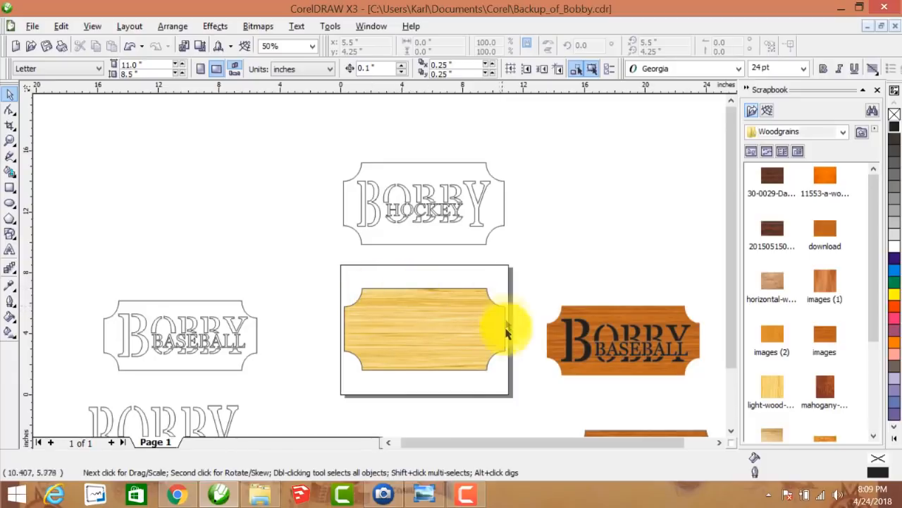
# Step: Remove the outline from the wood-filled sign on the page and change its stacking order
pyautogui.click(358, 303)
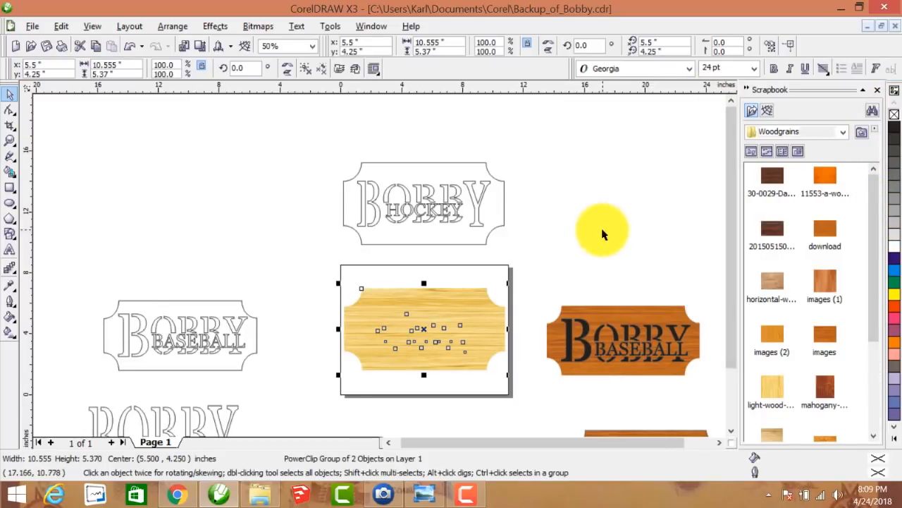
pyautogui.click(401, 431)
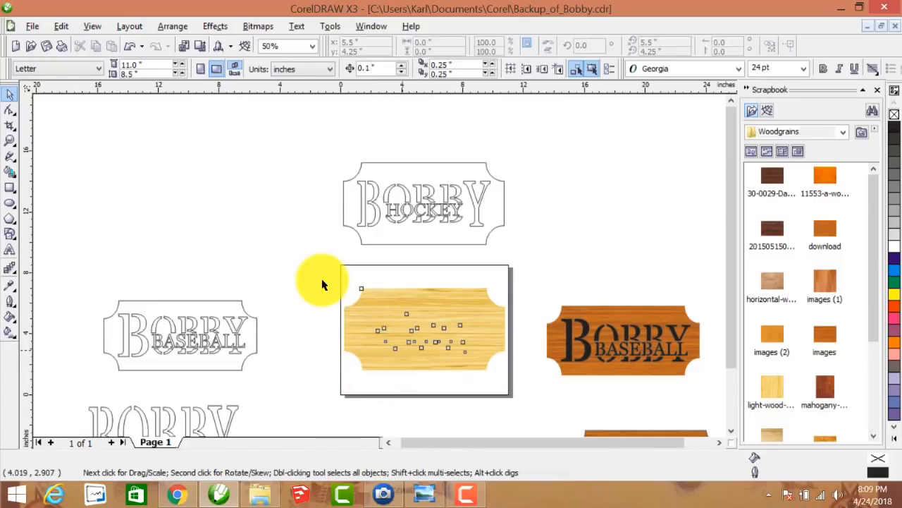
pyautogui.click(393, 347)
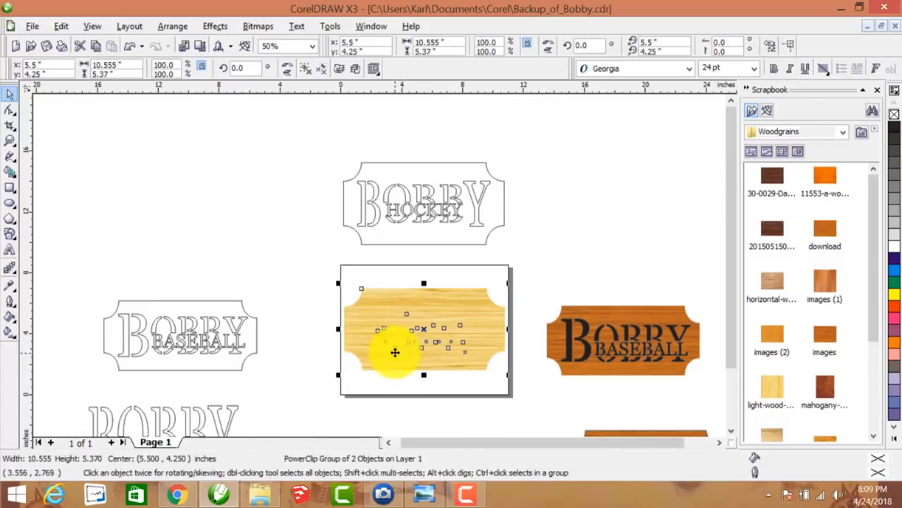
pyautogui.click(184, 28)
pyautogui.moveTo(182, 87)
pyautogui.click(387, 101)
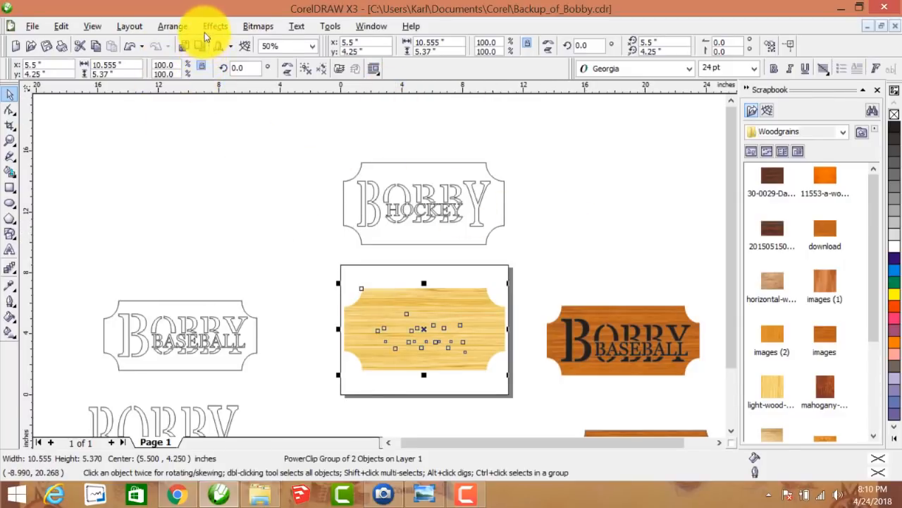
# Step: Undo the recent changes to the page's sign back to before the wood bitmap was PowerClipped into it
pyautogui.click(130, 47)
pyautogui.click(130, 47)
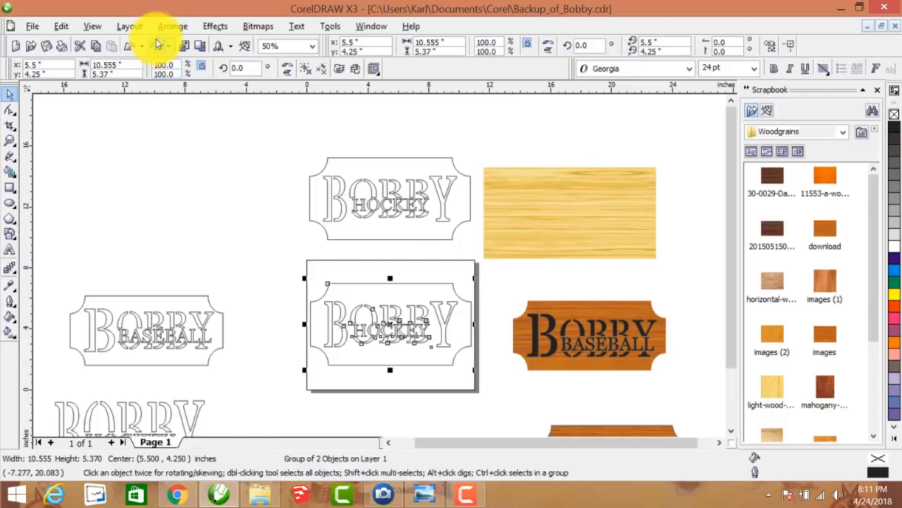
pyautogui.click(169, 26)
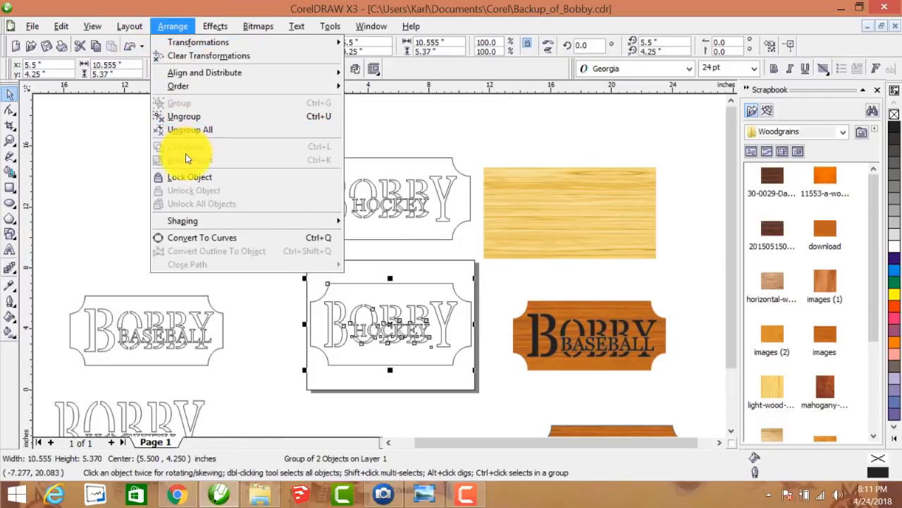
pyautogui.click(64, 190)
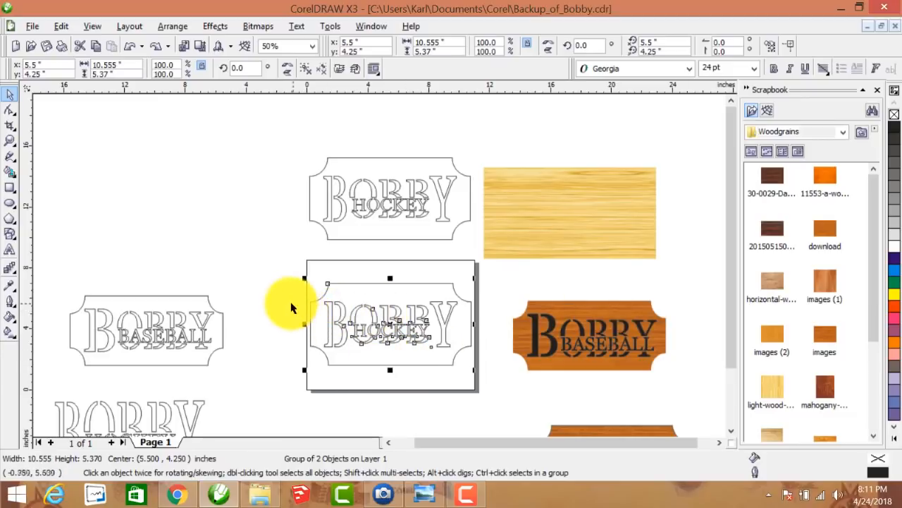
# Step: Ungroup all objects of the BOBBY HOCKEY sign on the page and clear the selection
pyautogui.click(173, 26)
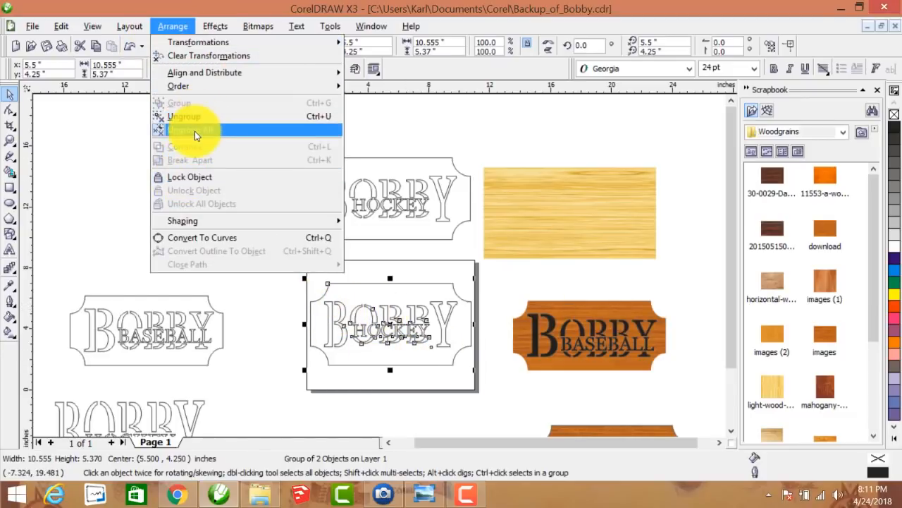
pyautogui.click(180, 176)
pyautogui.click(182, 225)
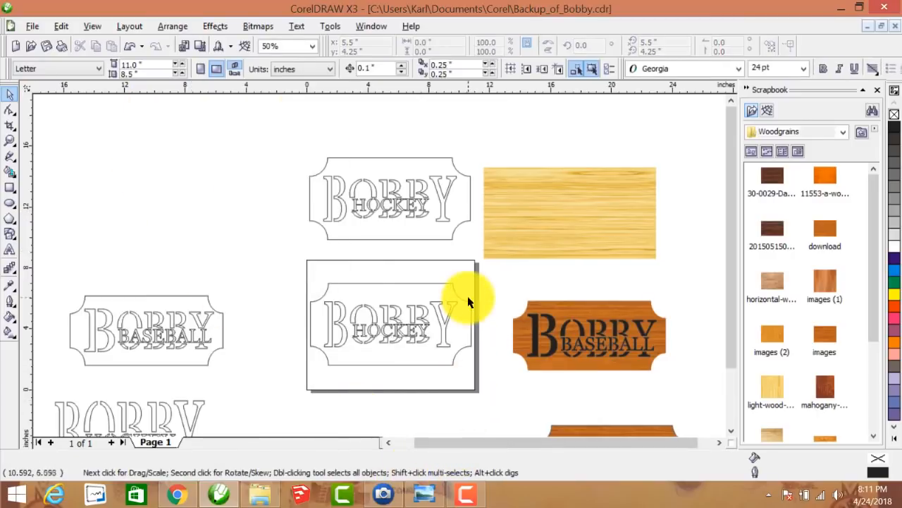
# Step: PowerClip the light-wood bitmap inside the ungrouped plaque outline on the page
pyautogui.click(524, 242)
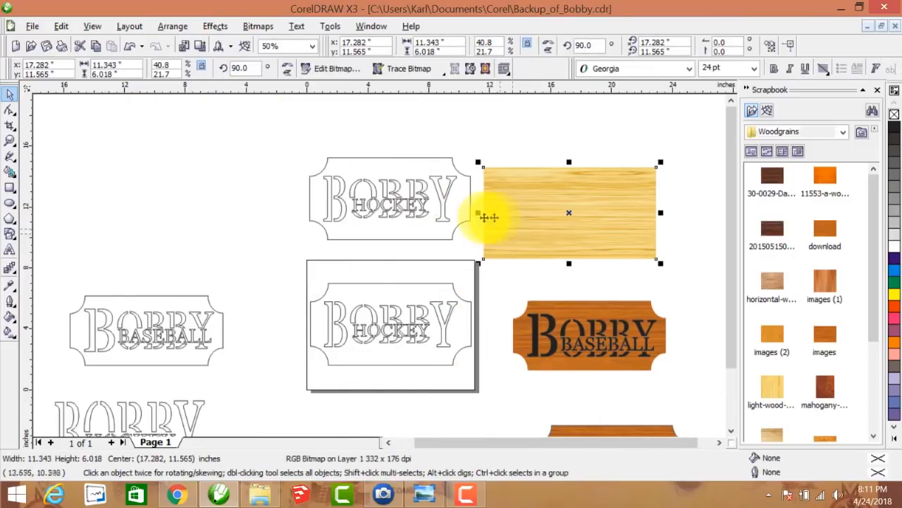
pyautogui.click(186, 28)
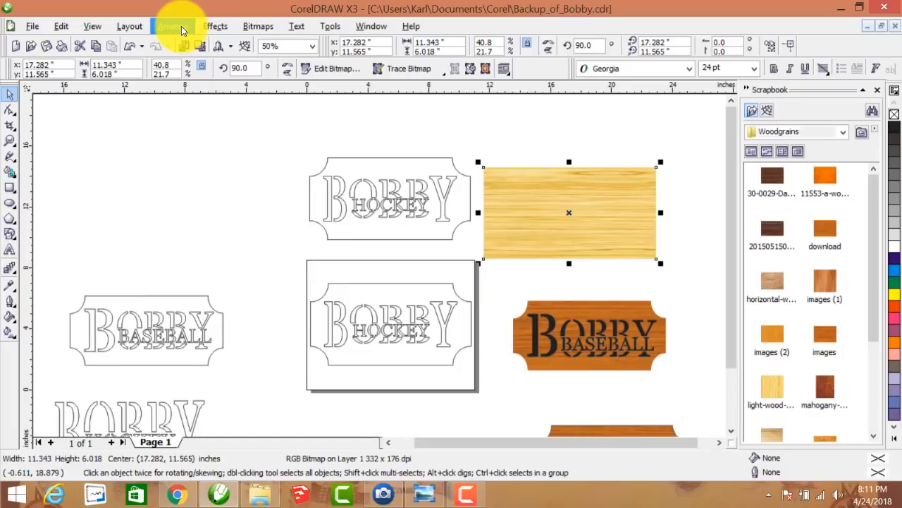
pyautogui.click(215, 26)
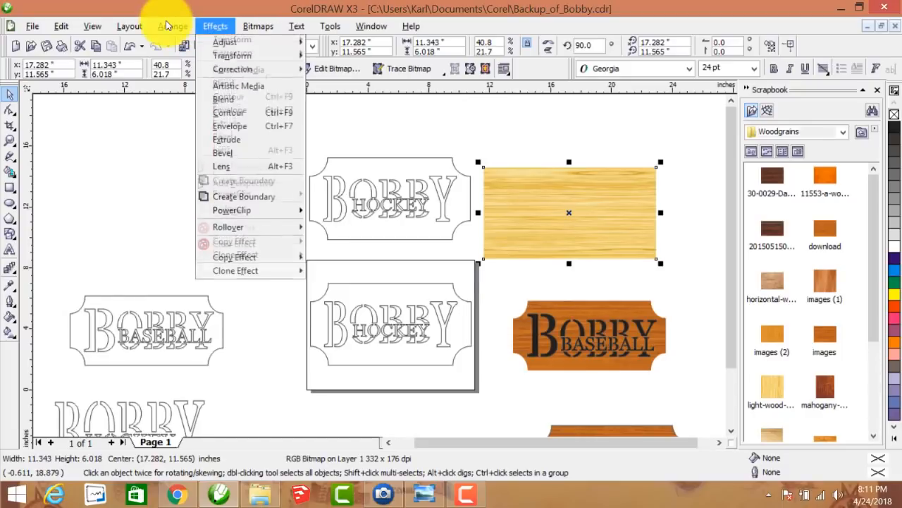
pyautogui.moveTo(229, 210)
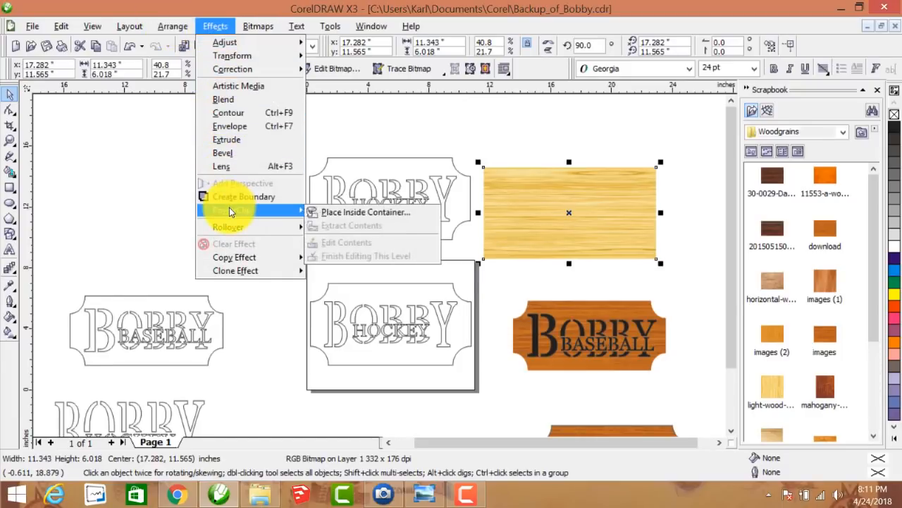
pyautogui.click(334, 211)
pyautogui.click(344, 286)
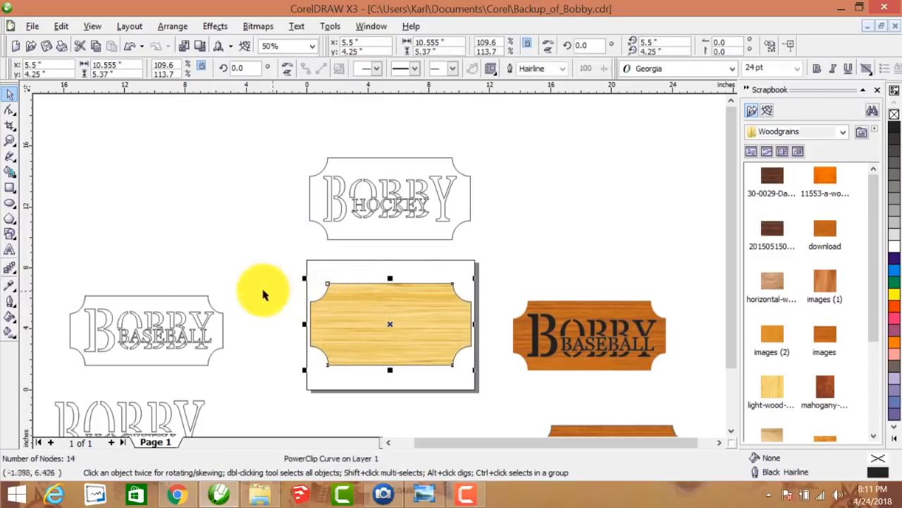
pyautogui.click(204, 232)
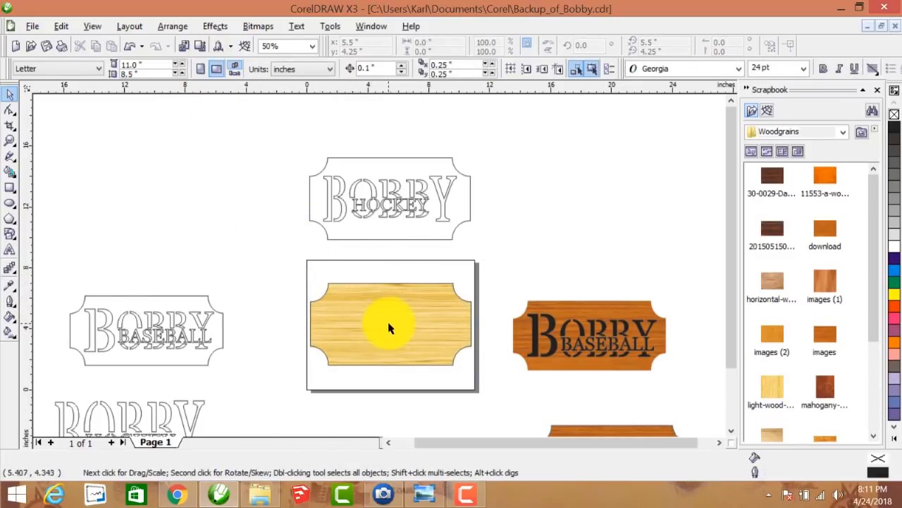
# Step: Send the wood-filled plaque to the back of the page, behind the BOBBY HOCKEY lettering
pyautogui.click(328, 306)
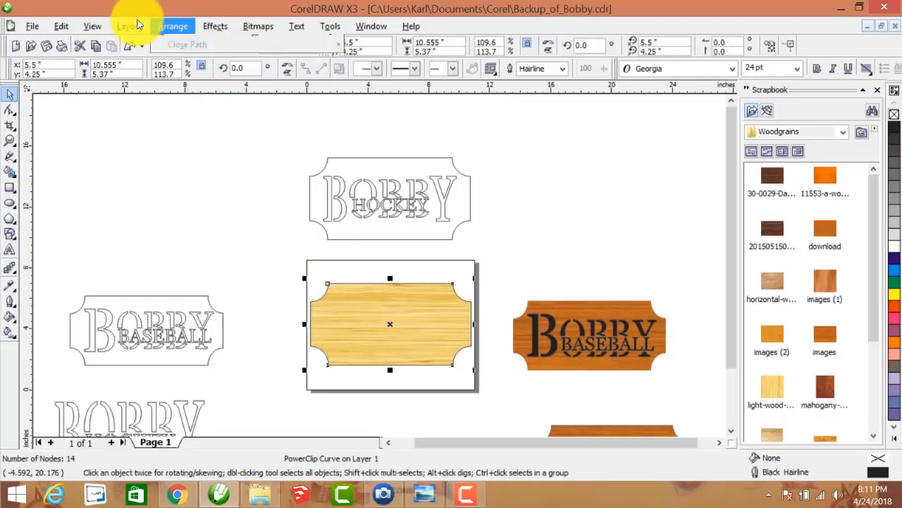
pyautogui.click(173, 26)
pyautogui.moveTo(191, 84)
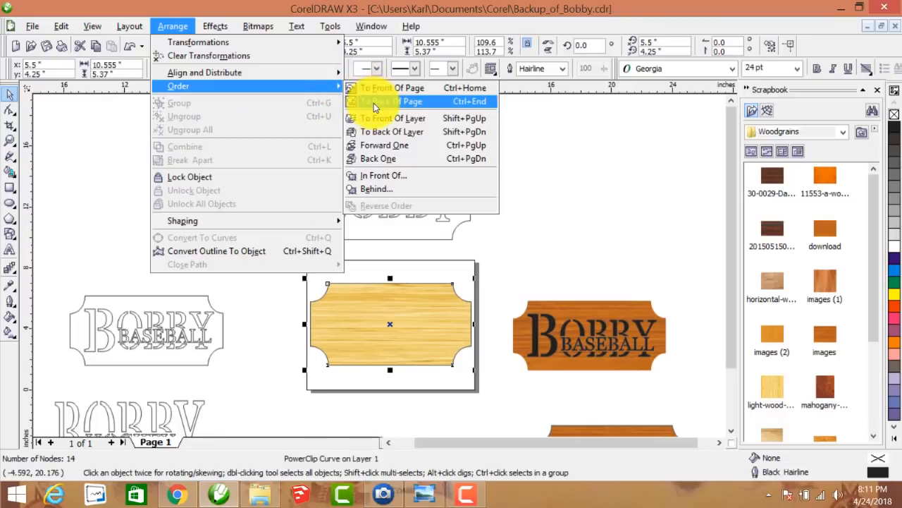
pyautogui.click(374, 101)
pyautogui.click(462, 395)
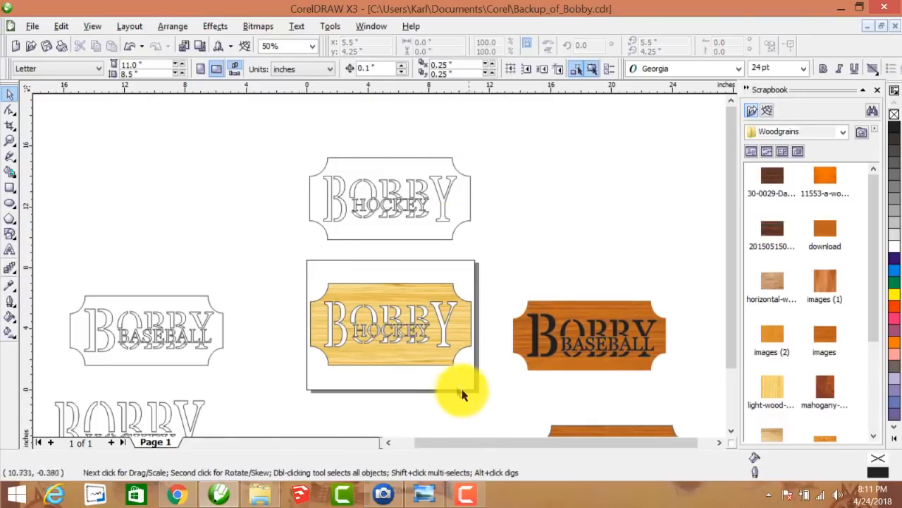
# Step: Fill all the BOBBY HOCKEY lettering on the page's plaque with black and remove the wood-filled plaque's outline
pyautogui.scroll(1, 409, 363)
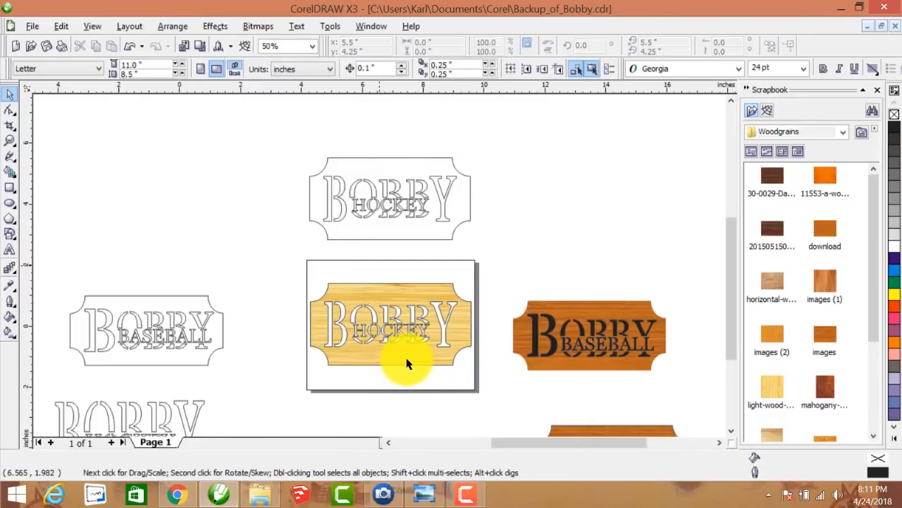
pyautogui.moveTo(195, 129); pyautogui.dragTo(486, 250)
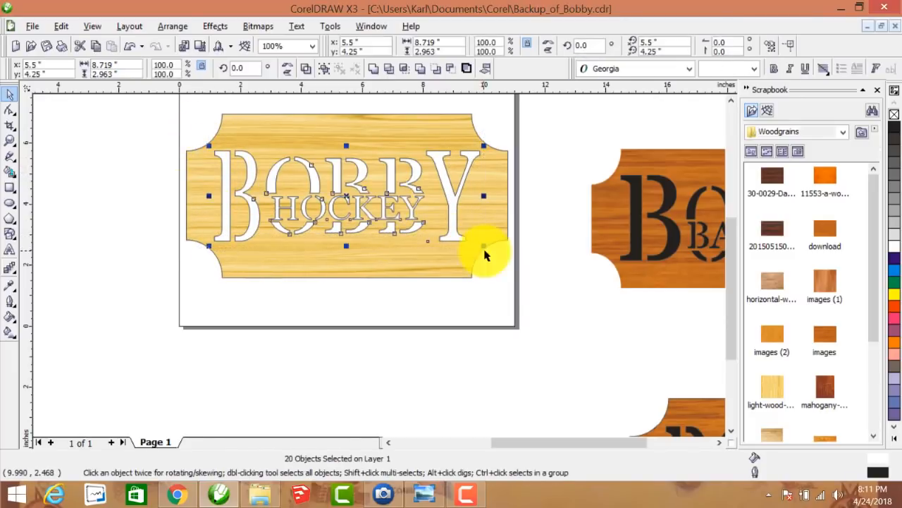
pyautogui.click(893, 131)
pyautogui.click(423, 362)
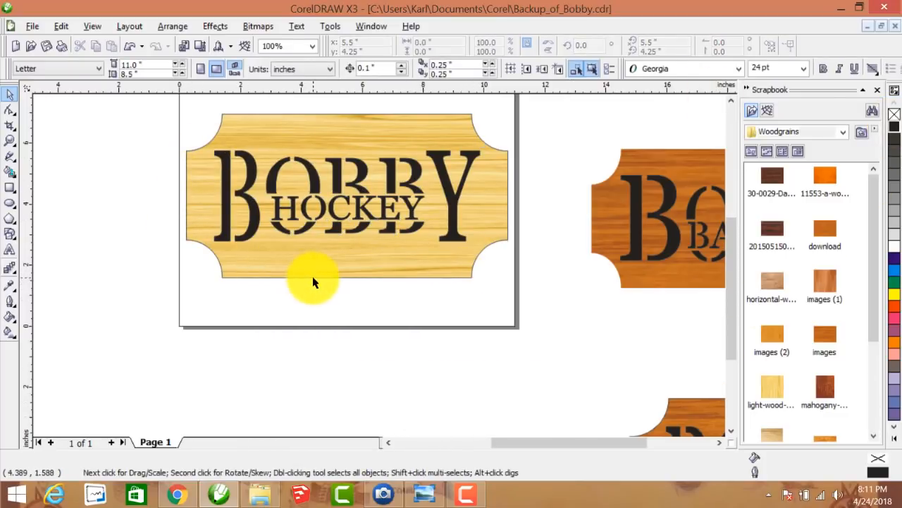
pyautogui.click(242, 212)
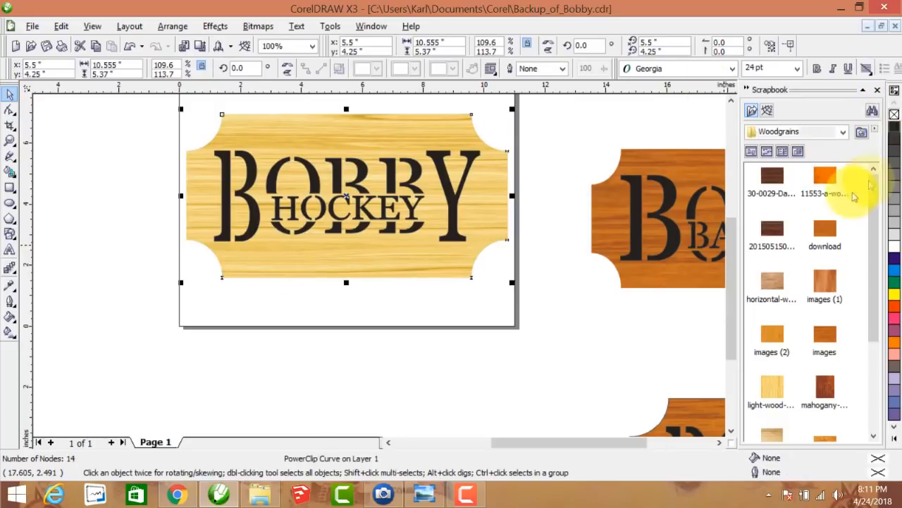
pyautogui.click(516, 337)
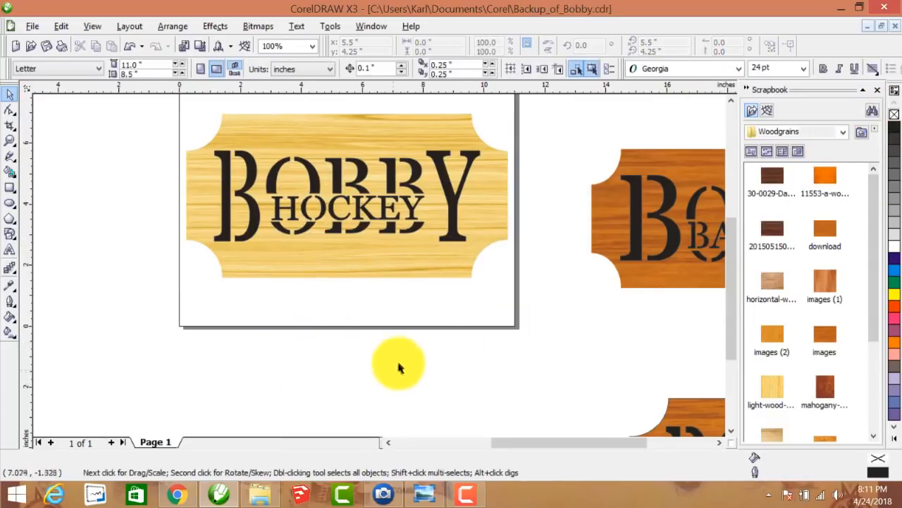
# Step: Examine the wood-filled BOBBY HOCKEY sign up close and alongside the surrounding outline and woodgrain signs
pyautogui.scroll(-1, 400, 361)
pyautogui.scroll(-1, 386, 266)
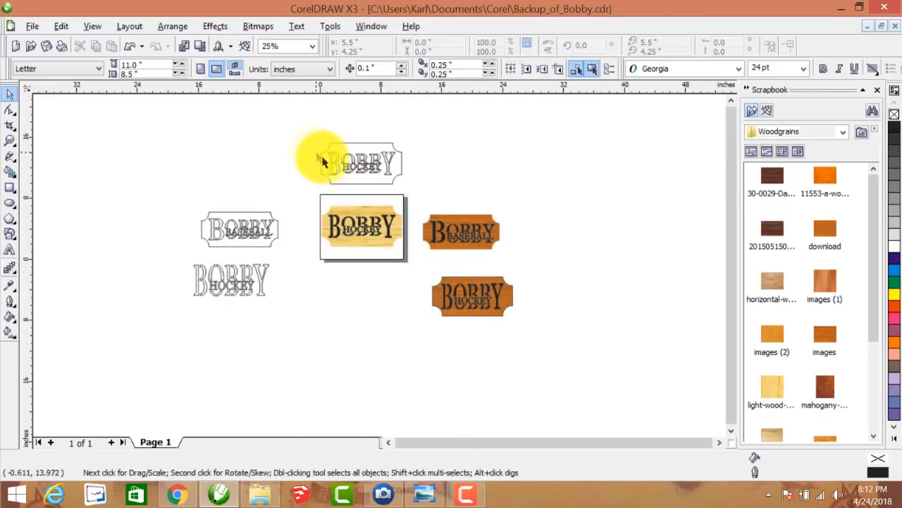
pyautogui.scroll(1, 313, 151)
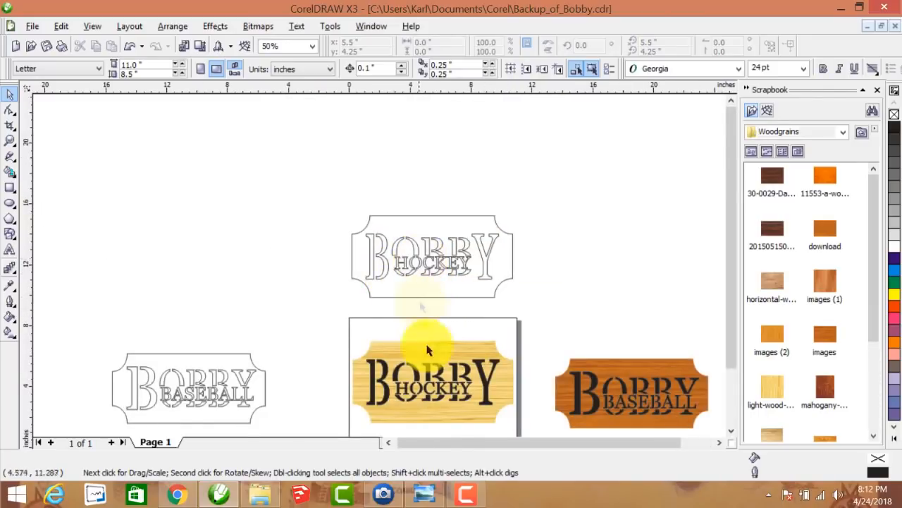
pyautogui.scroll(-1, 401, 328)
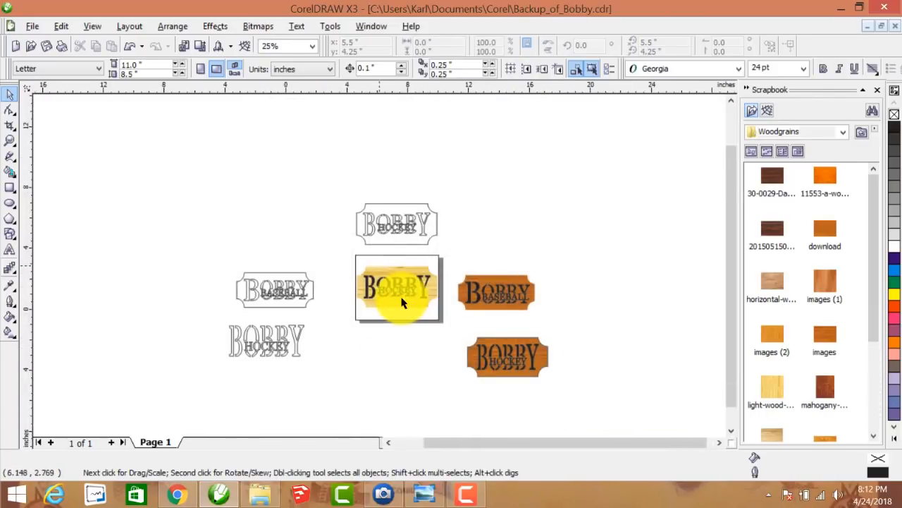
pyautogui.scroll(1, 400, 302)
pyautogui.scroll(1, 332, 258)
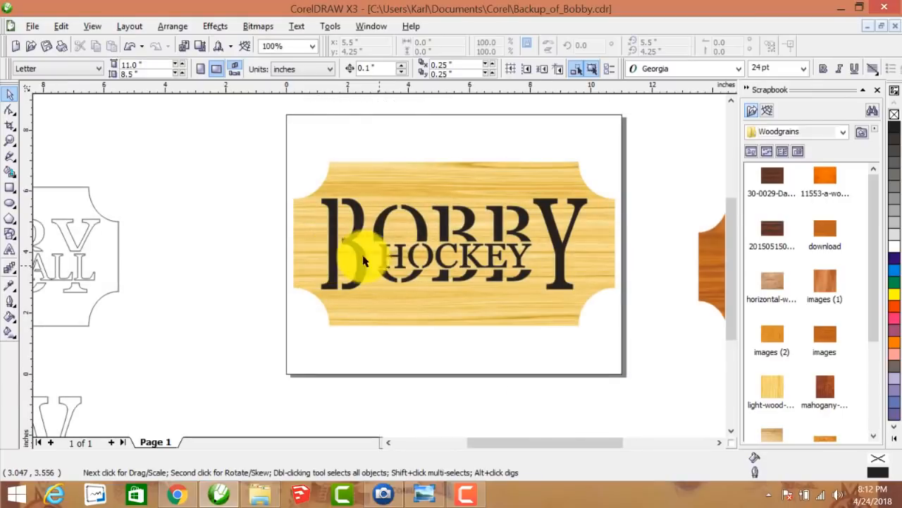
pyautogui.scroll(-1, 344, 258)
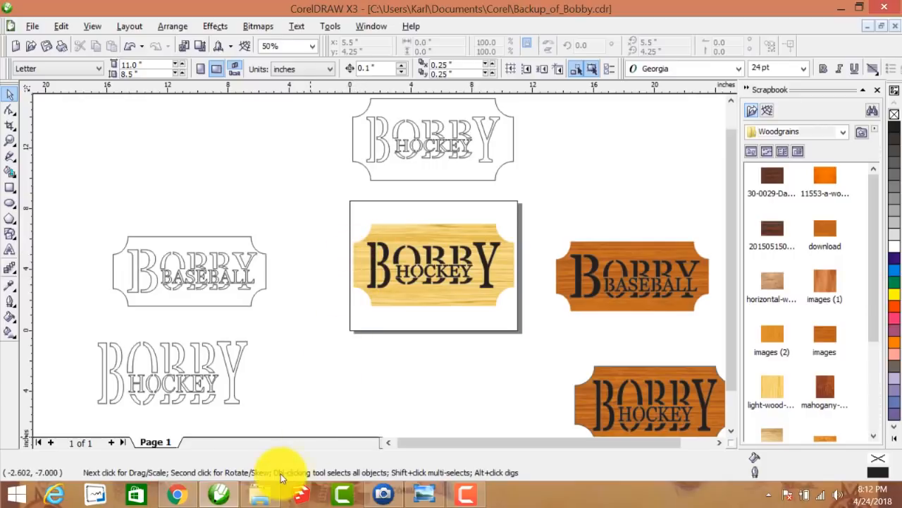
# Step: Insert a new page after Page 1
pyautogui.rightClick(156, 441)
pyautogui.click(202, 380)
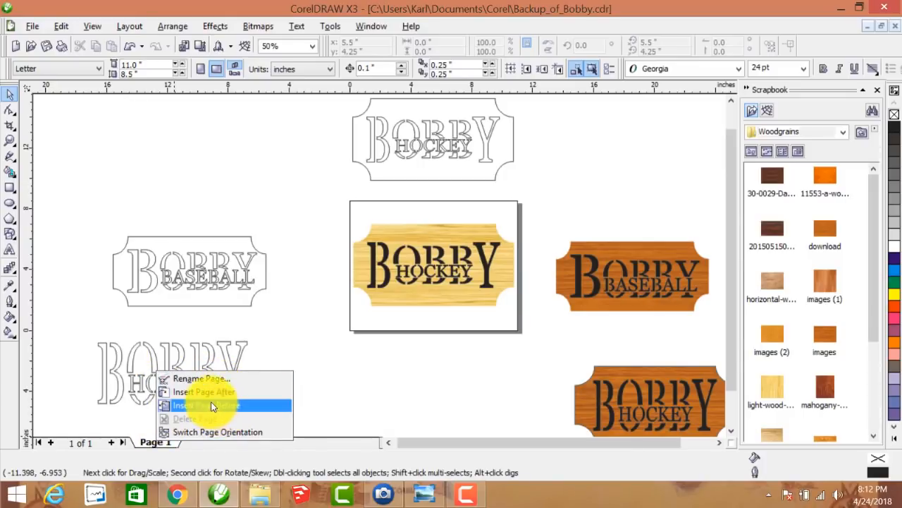
pyautogui.click(213, 395)
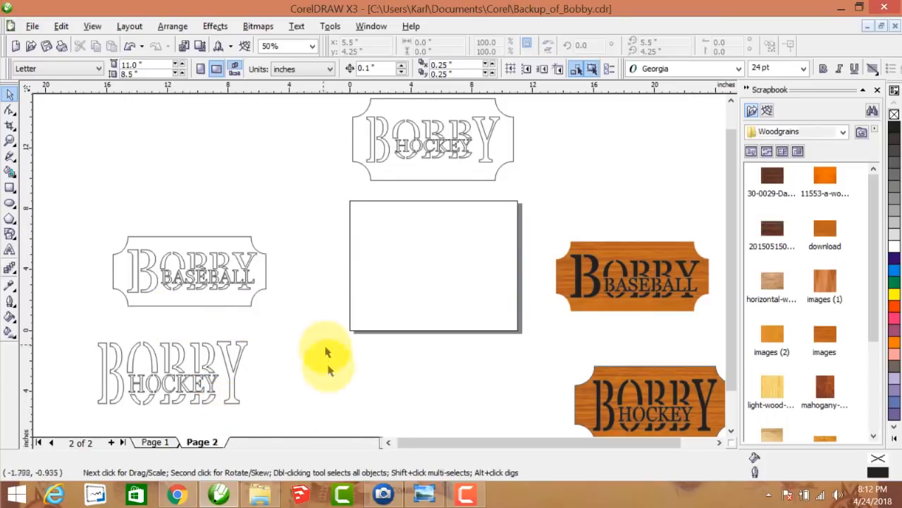
# Step: Move the outline-only BOBBY HOCKEY sign from above the wood-filled sign to the centre of Page 2
pyautogui.click(154, 442)
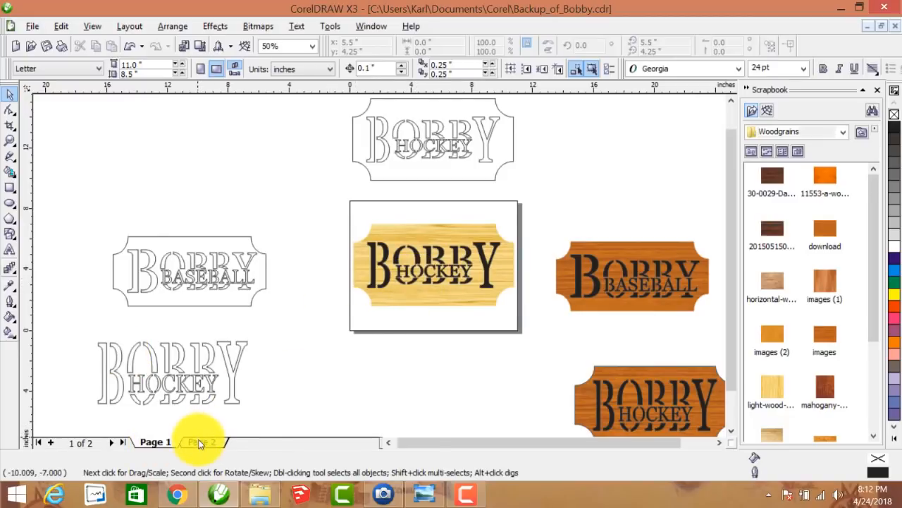
pyautogui.click(351, 126)
pyautogui.press('p')
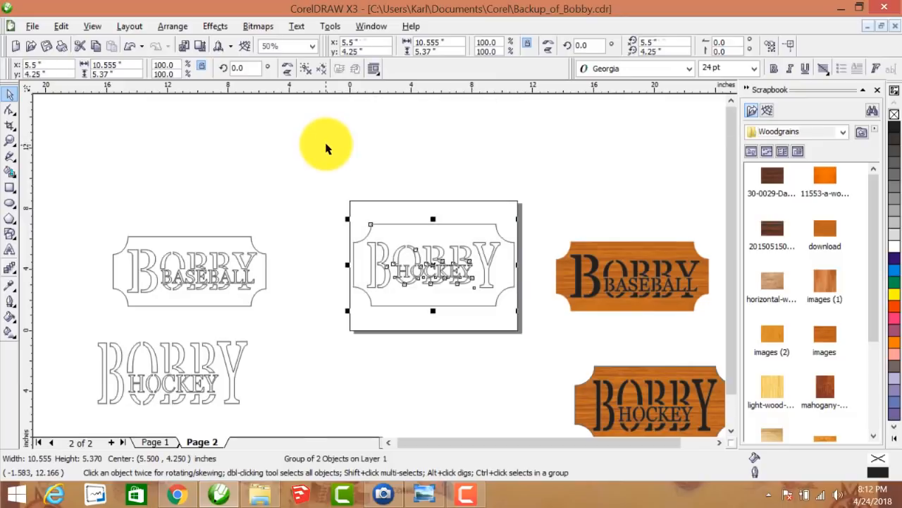
pyautogui.click(259, 195)
pyautogui.moveTo(357, 296); pyautogui.dragTo(385, 329)
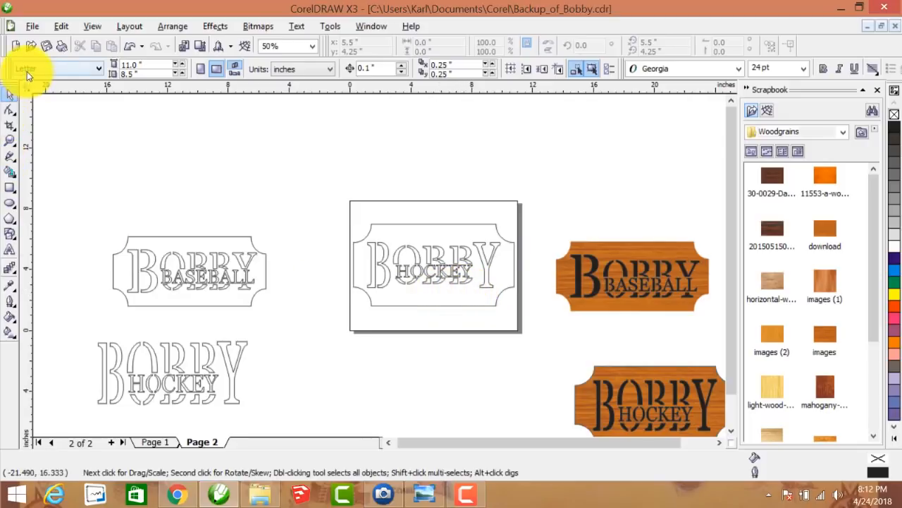
# Step: View the Publish To PDF dialog for the document and close it without publishing
pyautogui.click(32, 26)
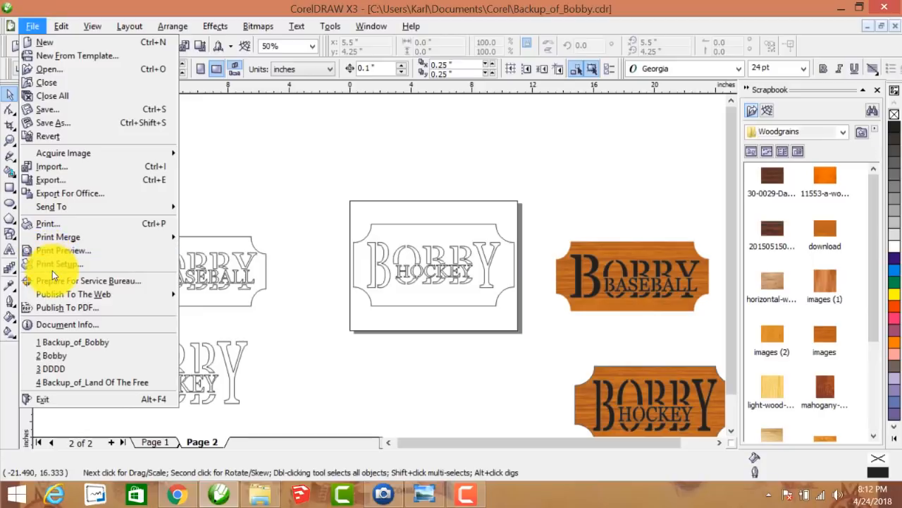
pyautogui.click(60, 311)
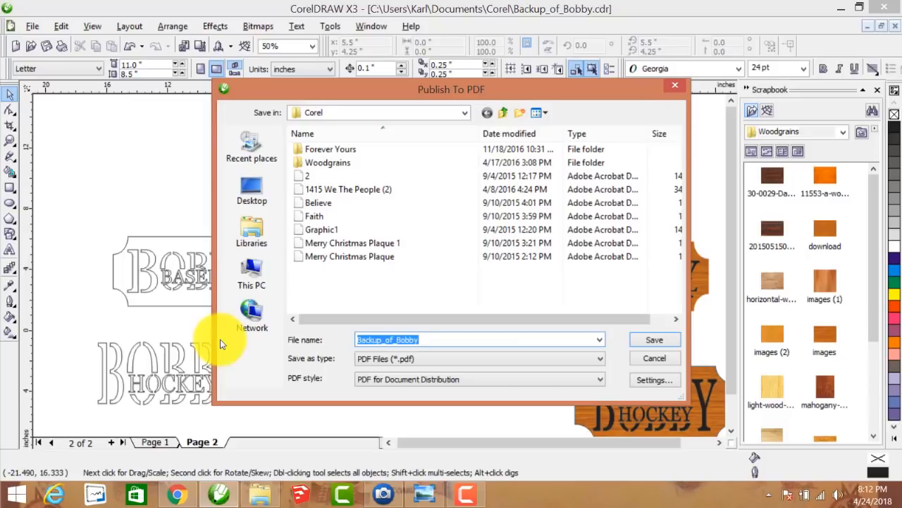
pyautogui.click(675, 86)
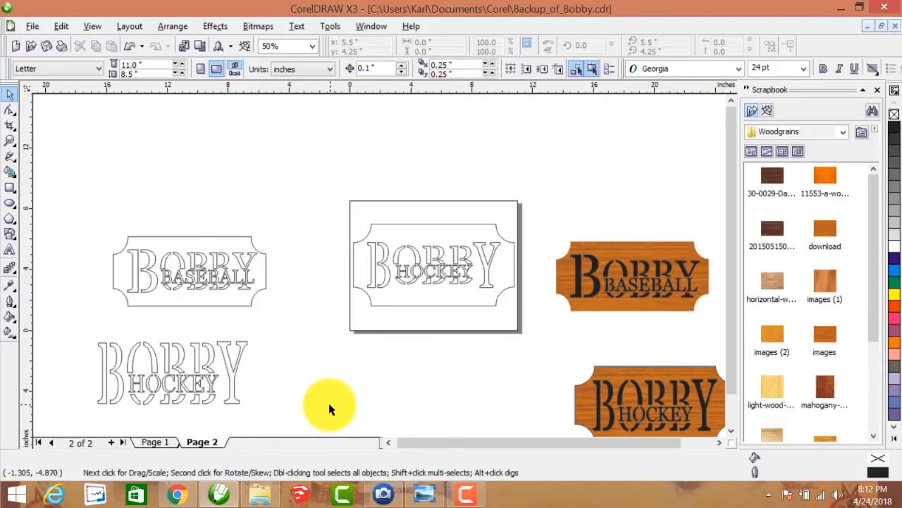